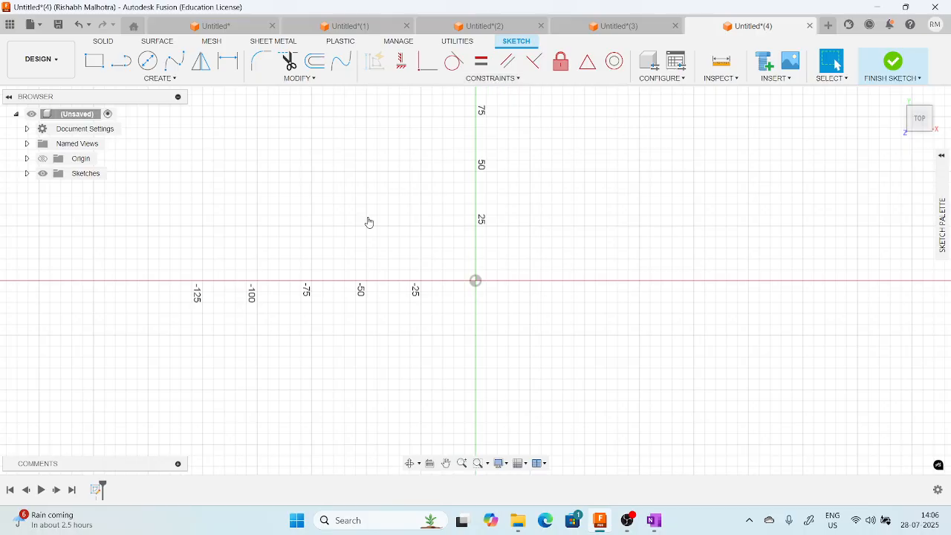
Draw a two-point rectangle enclosing the sketch origin.
{"action": "left_click", "coordinate": [94, 65]}
{"action": "left_click", "coordinate": [367, 204]}
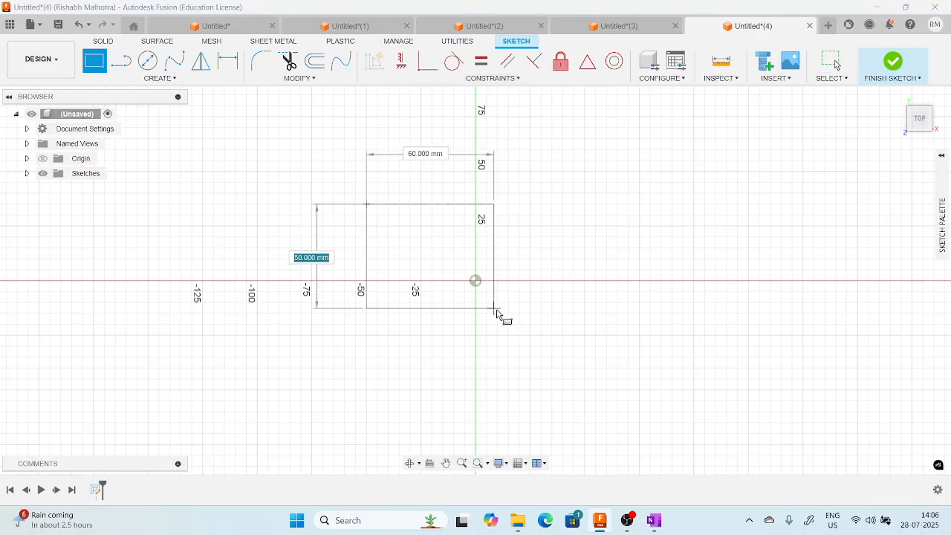
{"action": "left_click", "coordinate": [619, 368]}
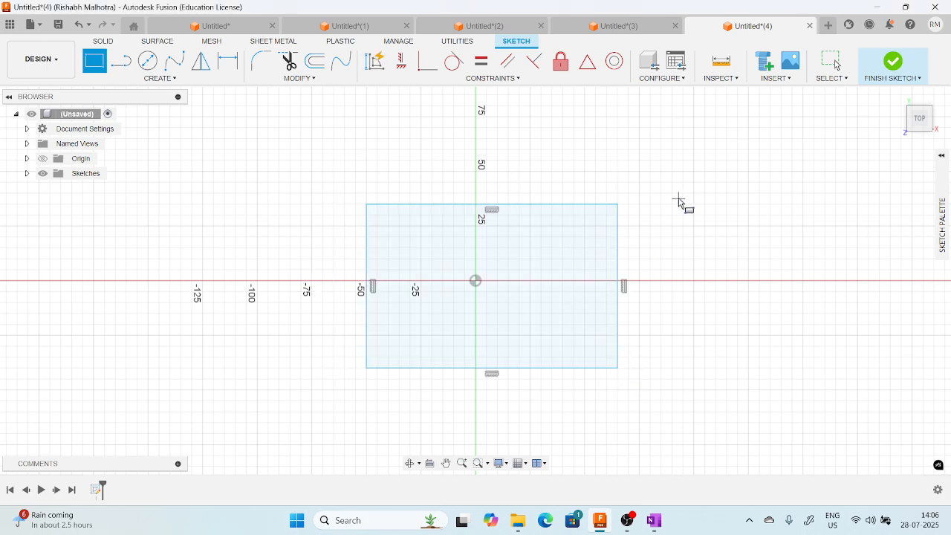
{"action": "key", "text": "Escape"}
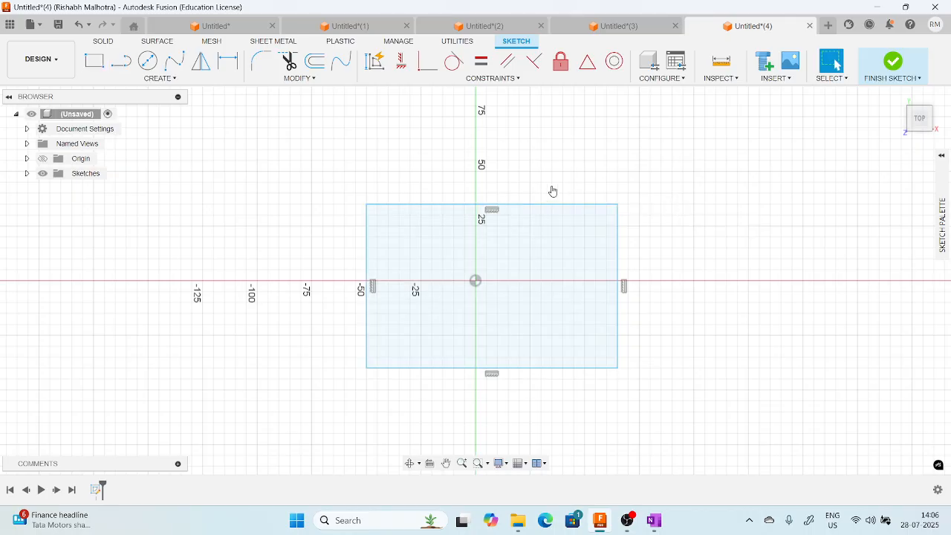
Reshape the undimensioned rectangle freehand by moving its upper, left and right edges.
{"action": "left_click_drag", "start_coordinate": [540, 211], "coordinate": [565, 173]}
{"action": "mouse_move", "coordinate": [368, 232]}
{"action": "left_mouse_down"}
{"action": "mouse_move", "coordinate": [325, 227]}
{"action": "mouse_move", "coordinate": [352, 221]}
{"action": "left_mouse_up"}
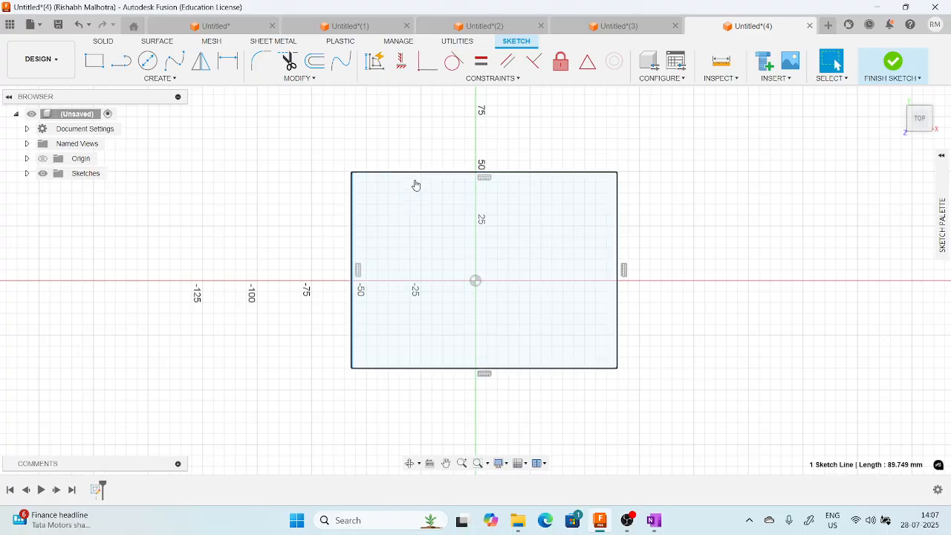
{"action": "mouse_move", "coordinate": [415, 171]}
{"action": "left_mouse_down"}
{"action": "mouse_move", "coordinate": [421, 165]}
{"action": "mouse_move", "coordinate": [419, 176]}
{"action": "left_mouse_up"}
{"action": "mouse_move", "coordinate": [359, 206]}
{"action": "left_mouse_down"}
{"action": "mouse_move", "coordinate": [325, 206]}
{"action": "mouse_move", "coordinate": [354, 205]}
{"action": "left_mouse_up"}
{"action": "left_click", "coordinate": [664, 221]}
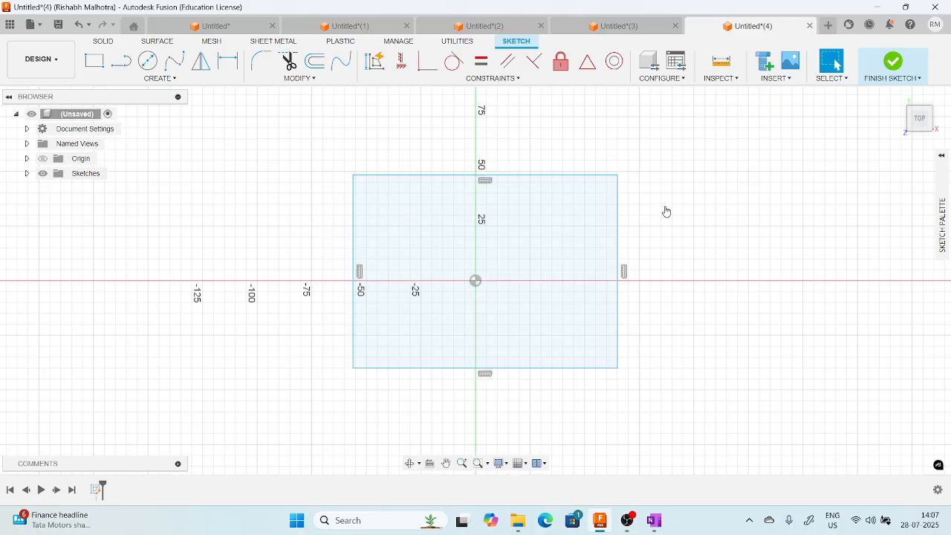
{"action": "middle_click_drag", "start_coordinate": [665, 210], "coordinate": [633, 206]}
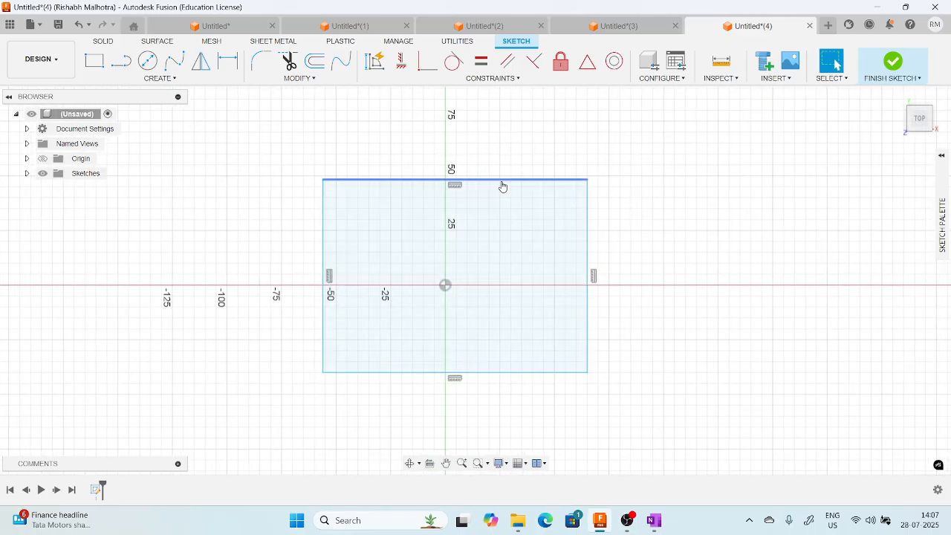
{"action": "middle_click_drag", "start_coordinate": [529, 177], "coordinate": [523, 158]}
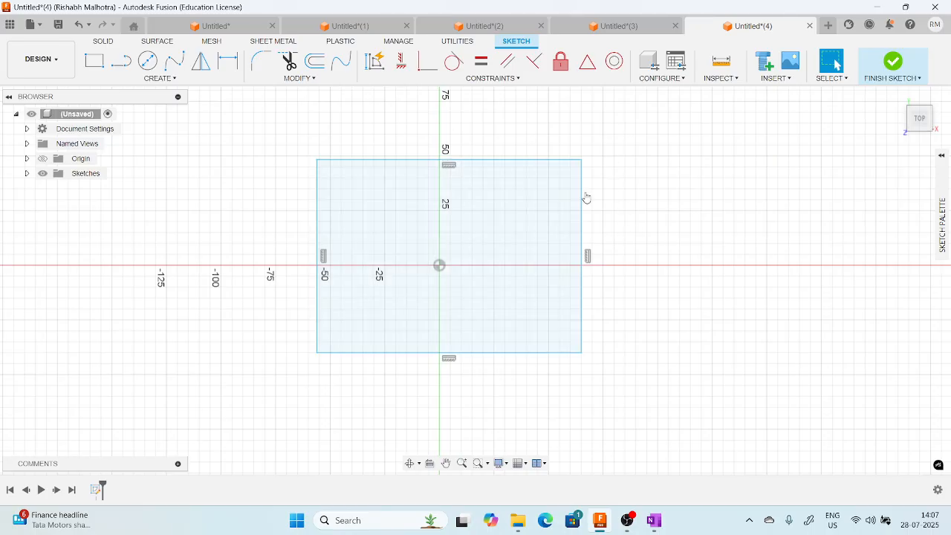
{"action": "mouse_move", "coordinate": [583, 197]}
{"action": "left_mouse_down"}
{"action": "mouse_move", "coordinate": [623, 204]}
{"action": "mouse_move", "coordinate": [595, 204]}
{"action": "left_mouse_up"}
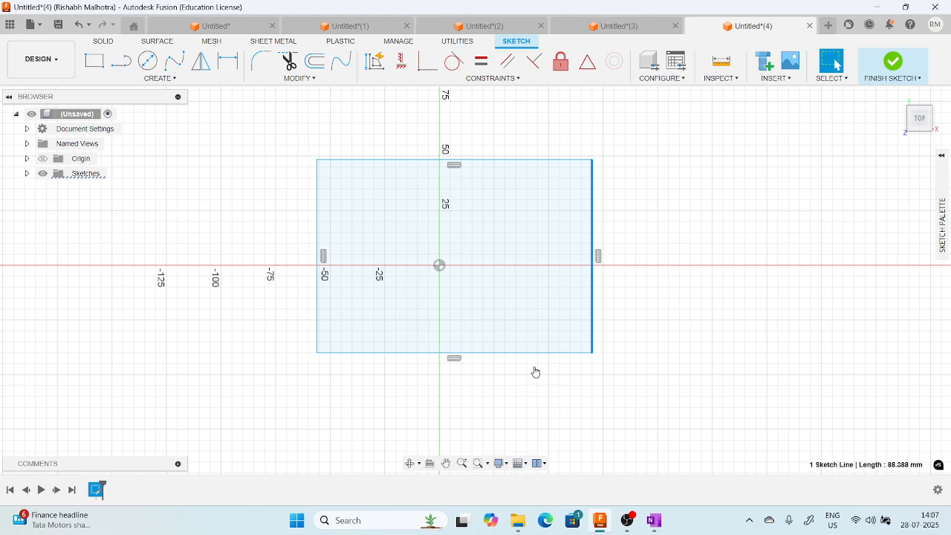
{"action": "left_click", "coordinate": [628, 352]}
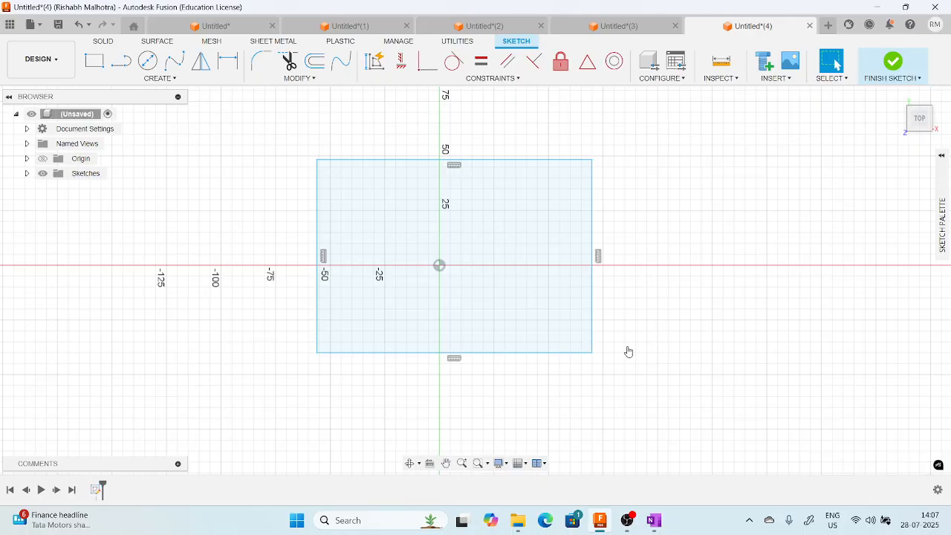
Dimension the rectangle's lower edge to a length of 125 mm.
{"action": "left_click", "coordinate": [538, 357]}
{"action": "right_click", "coordinate": [538, 357]}
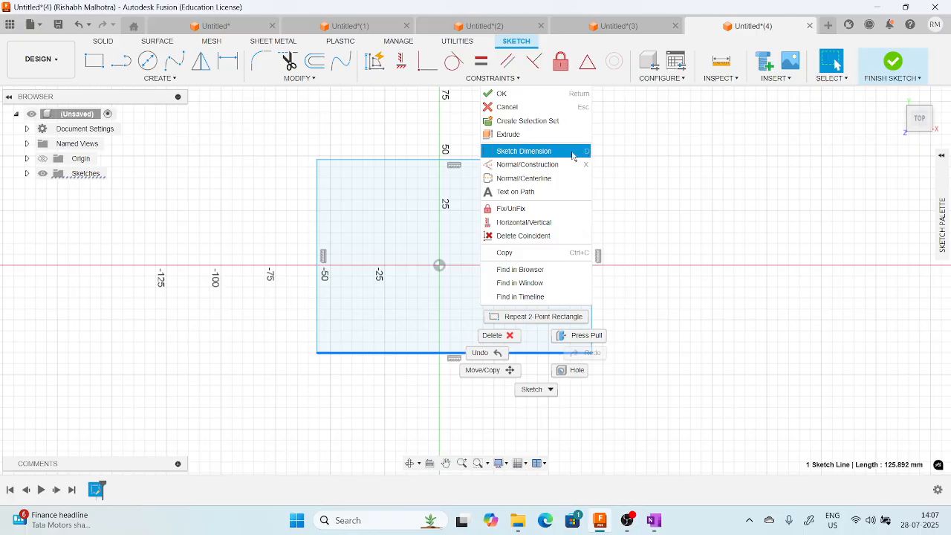
{"action": "left_click", "coordinate": [551, 152]}
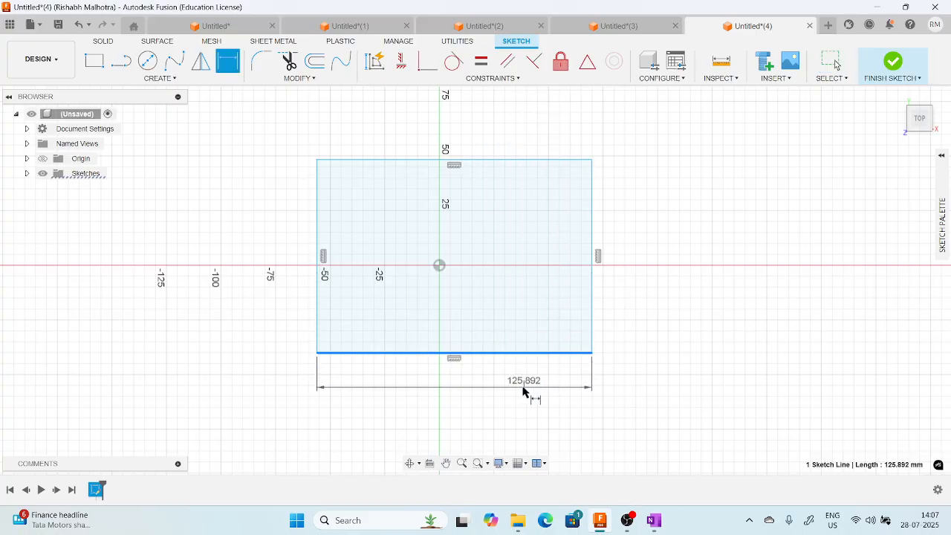
{"action": "left_click", "coordinate": [463, 382]}
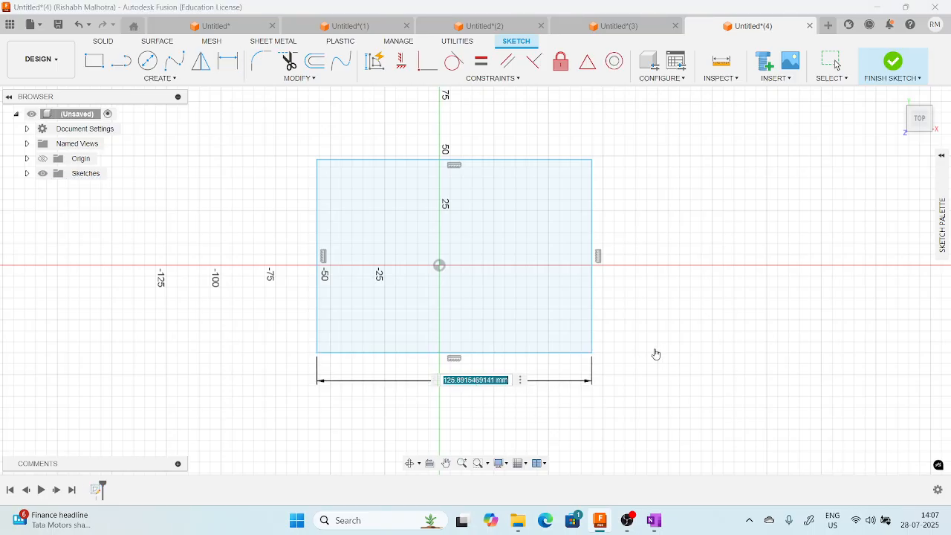
{"action": "type", "text": "125"}
{"action": "key", "text": "Return"}
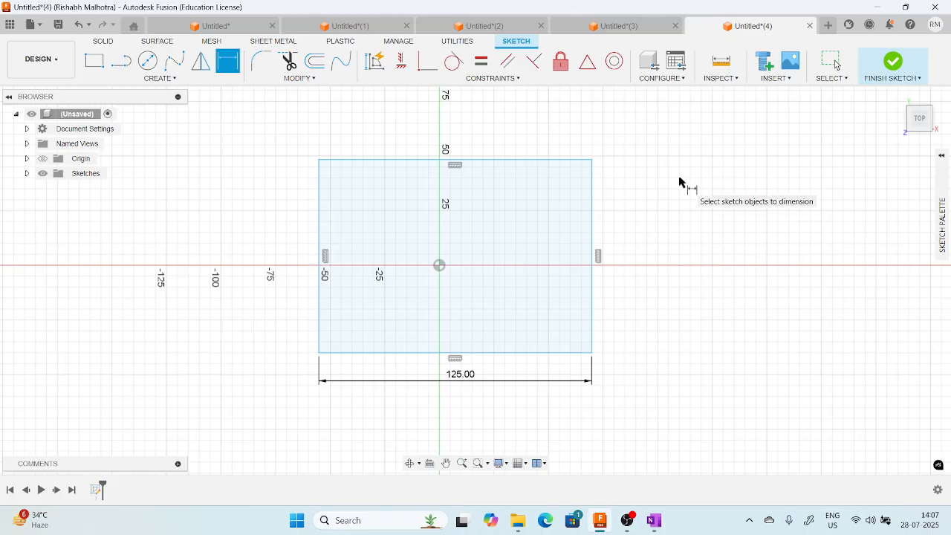
Dimension the rectangle's right edge to a height of 90 mm and end the dimension command.
{"action": "left_click", "coordinate": [594, 209]}
{"action": "left_click", "coordinate": [636, 212]}
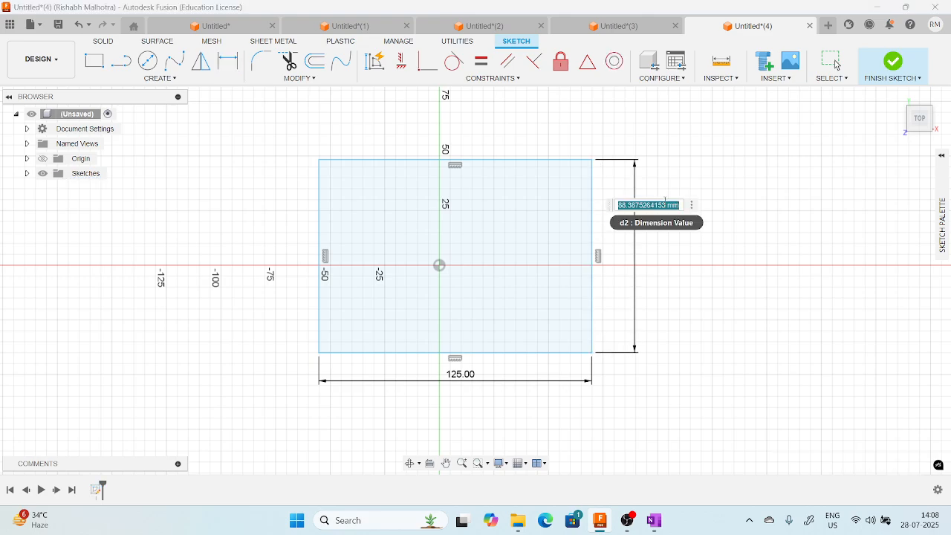
{"action": "type", "text": "90"}
{"action": "key", "text": "Return"}
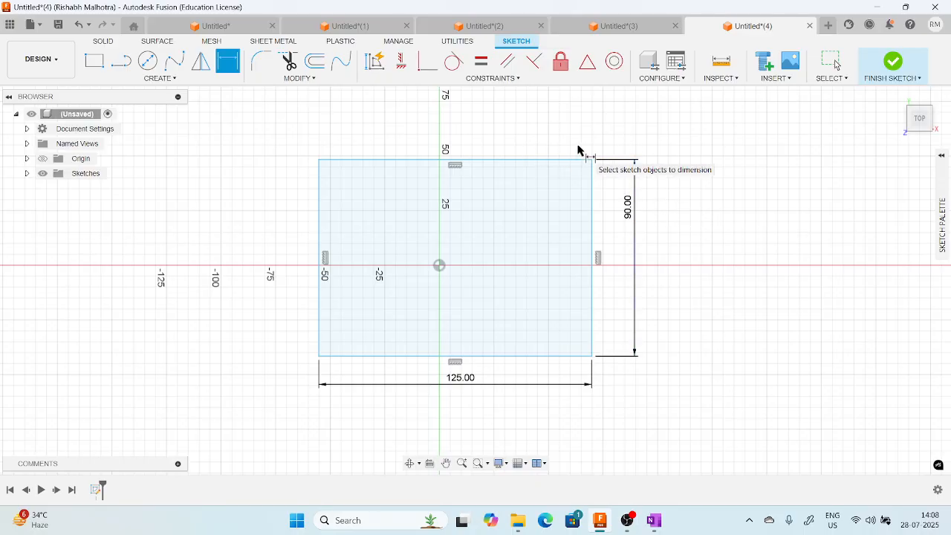
{"action": "key", "text": "Escape"}
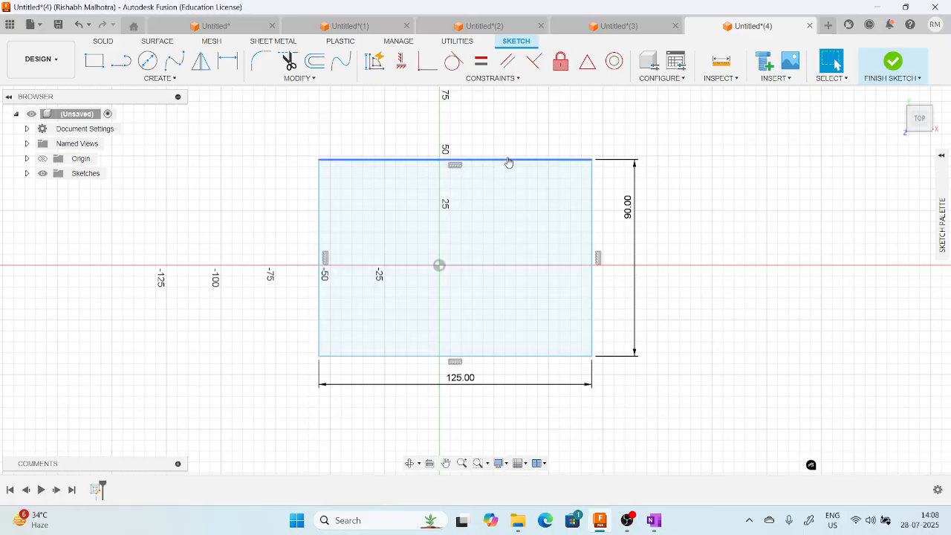
Shift the dimensioned rectangle around the sketch plane by its upper, left and right edges.
{"action": "mouse_move", "coordinate": [508, 163]}
{"action": "left_mouse_down"}
{"action": "mouse_move", "coordinate": [505, 125]}
{"action": "mouse_move", "coordinate": [502, 145]}
{"action": "left_mouse_up"}
{"action": "left_click_drag", "start_coordinate": [320, 191], "coordinate": [346, 194]}
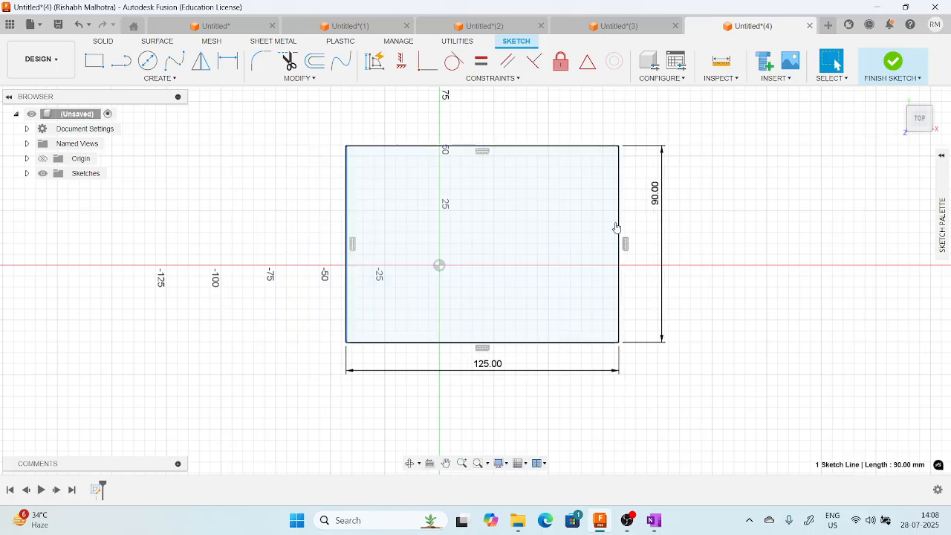
{"action": "left_click_drag", "start_coordinate": [617, 229], "coordinate": [580, 230]}
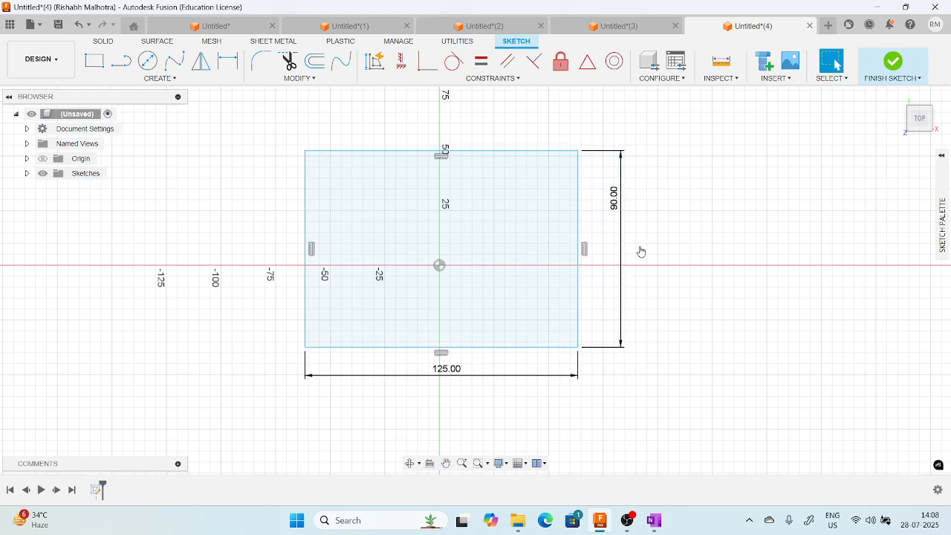
{"action": "left_click", "coordinate": [517, 78]}
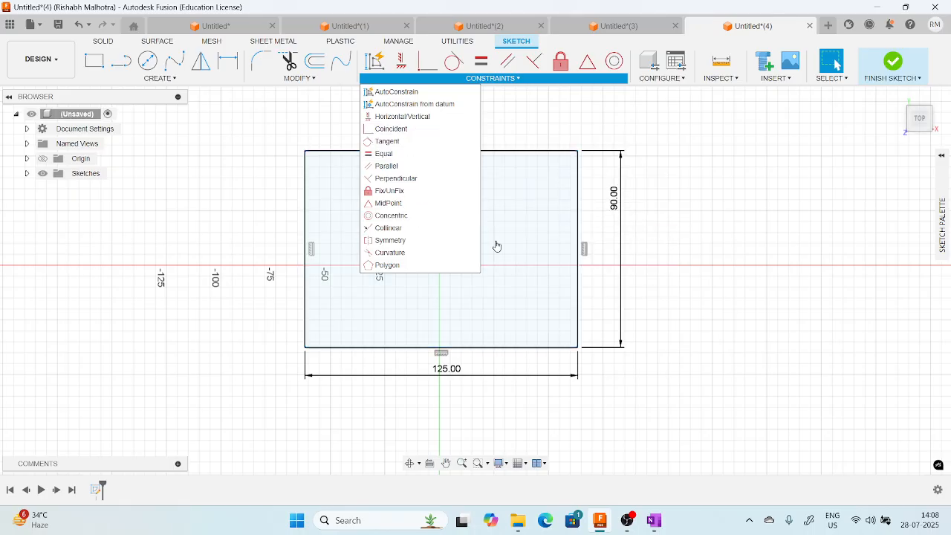
{"action": "left_click", "coordinate": [675, 227]}
{"action": "middle_click_drag", "start_coordinate": [617, 242], "coordinate": [639, 254]}
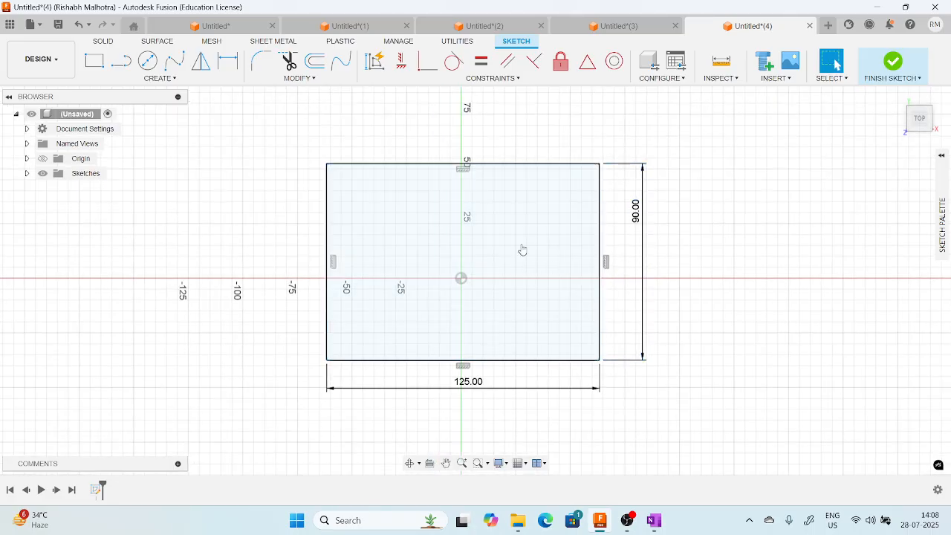
{"action": "middle_click_drag", "start_coordinate": [498, 281], "coordinate": [507, 284]}
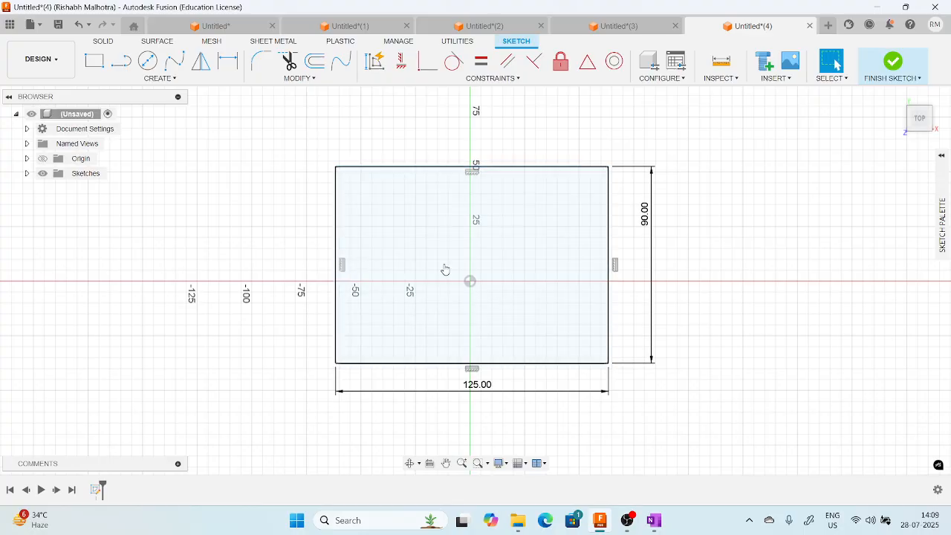
Dimension the vertical distance from the sketch origin to the rectangle's lower edge as 90/2.
{"action": "right_click", "coordinate": [515, 370]}
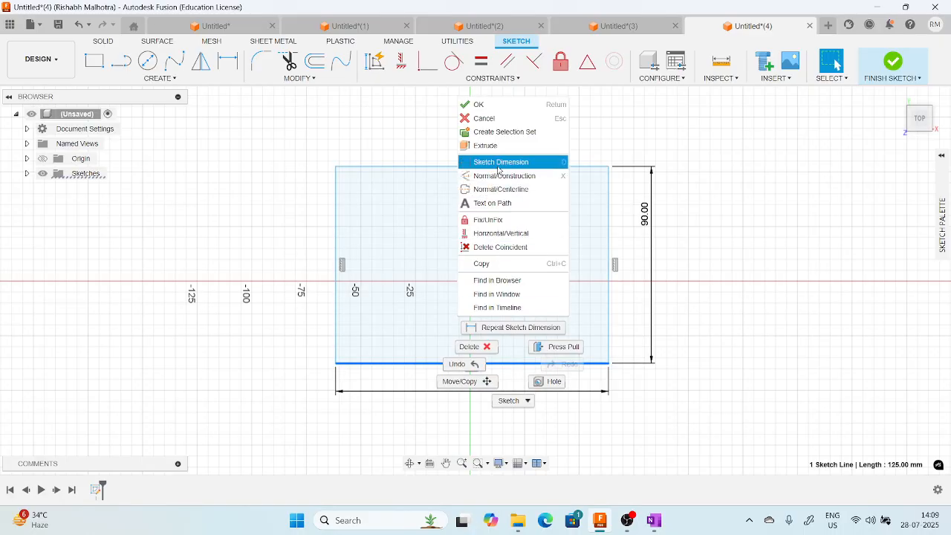
{"action": "key", "text": "Escape"}
{"action": "key", "text": "d"}
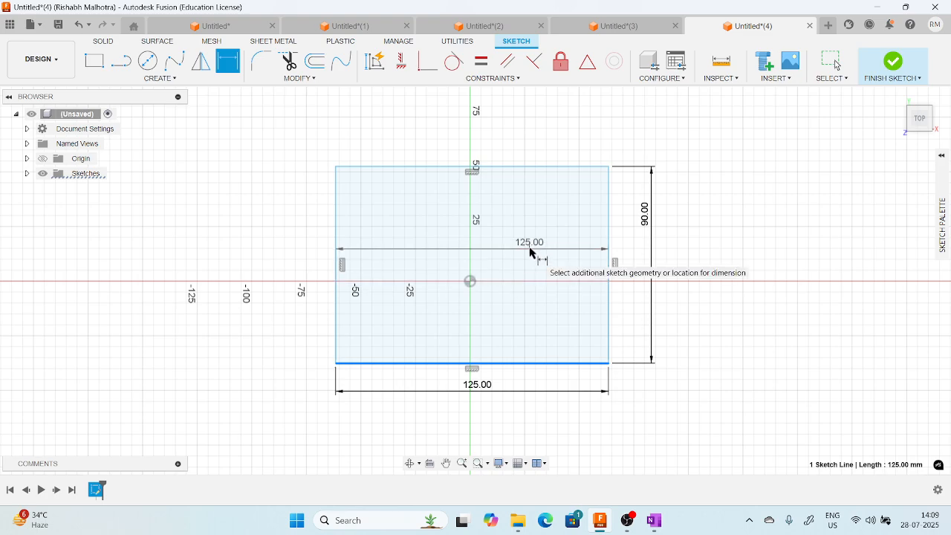
{"action": "key", "text": "Escape"}
{"action": "key", "text": "d"}
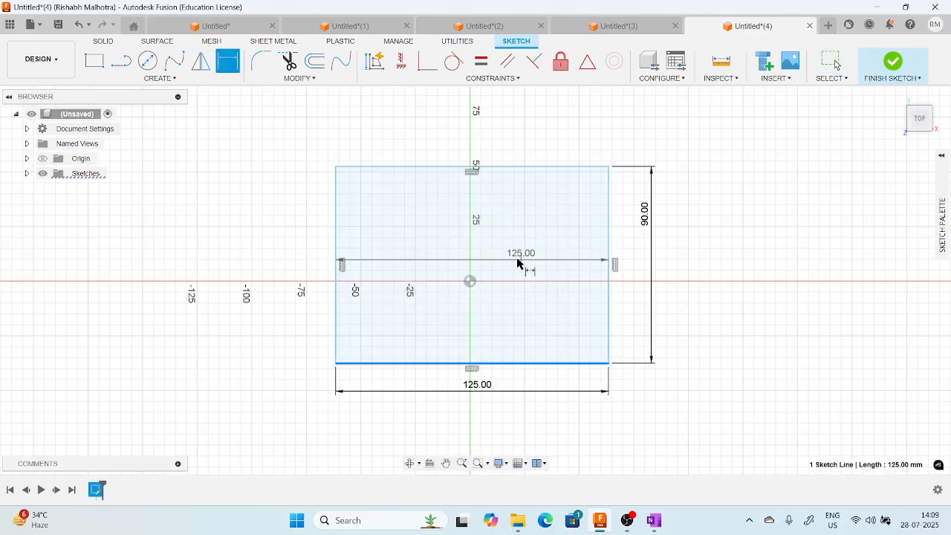
{"action": "left_click", "coordinate": [471, 282]}
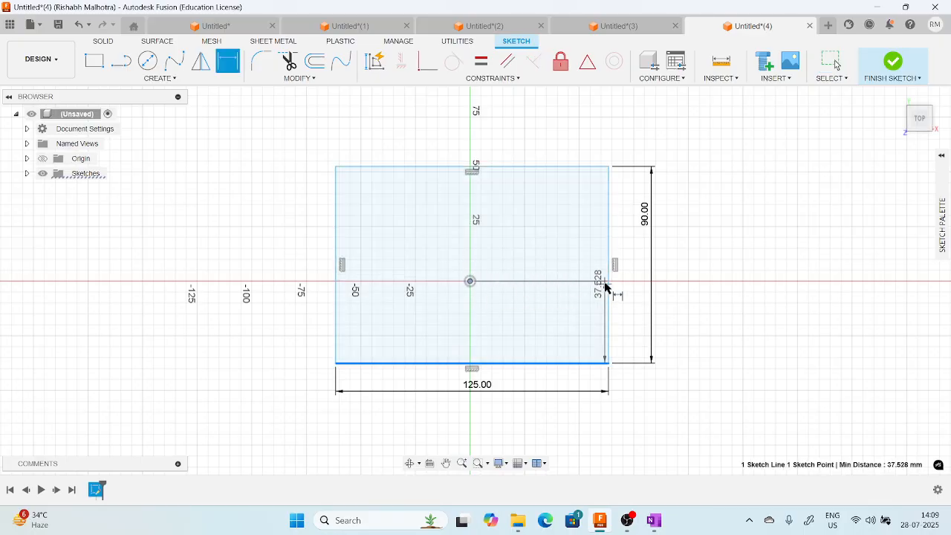
{"action": "left_click", "coordinate": [694, 318]}
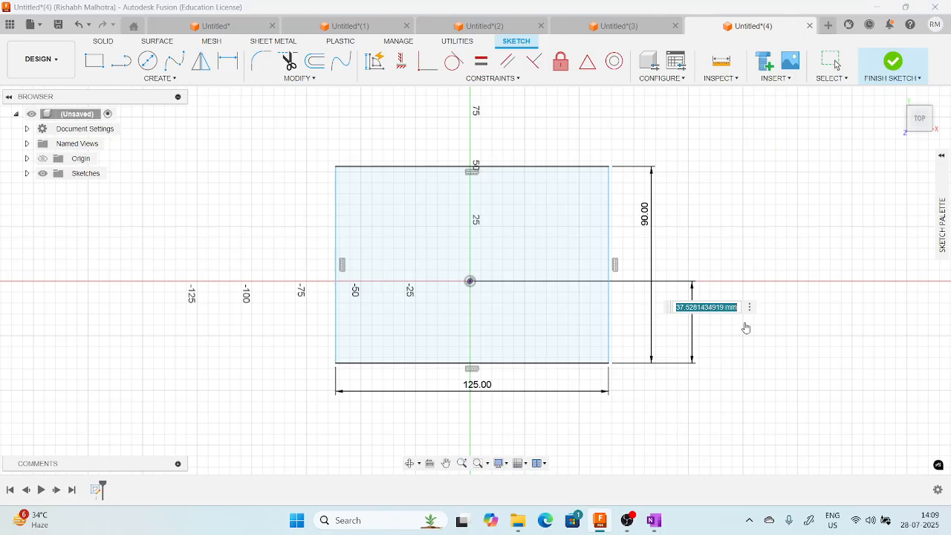
{"action": "type", "text": "90/2"}
{"action": "key", "text": "Return"}
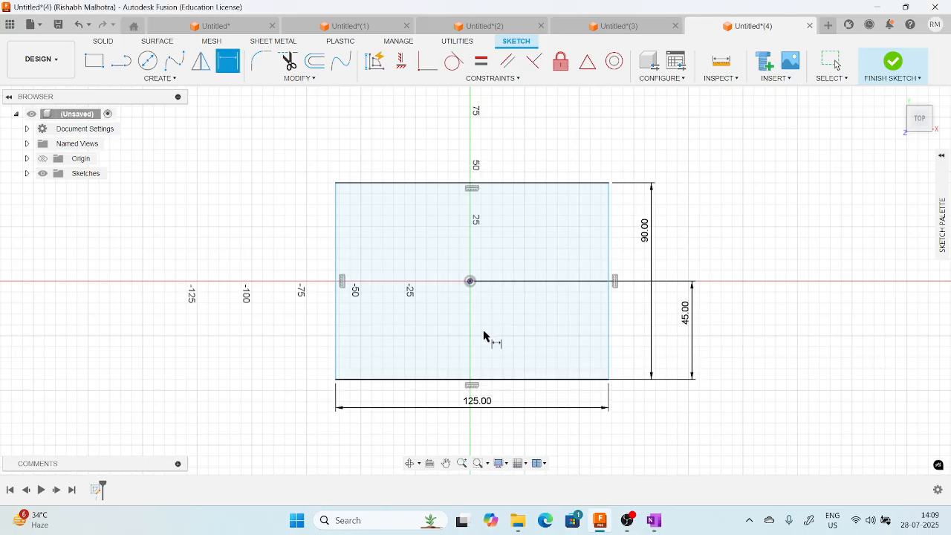
Dimension the horizontal distance from the sketch origin to the rectangle's right edge as 125/2 and end the dimension command.
{"action": "left_click", "coordinate": [472, 282]}
{"action": "left_click", "coordinate": [610, 265]}
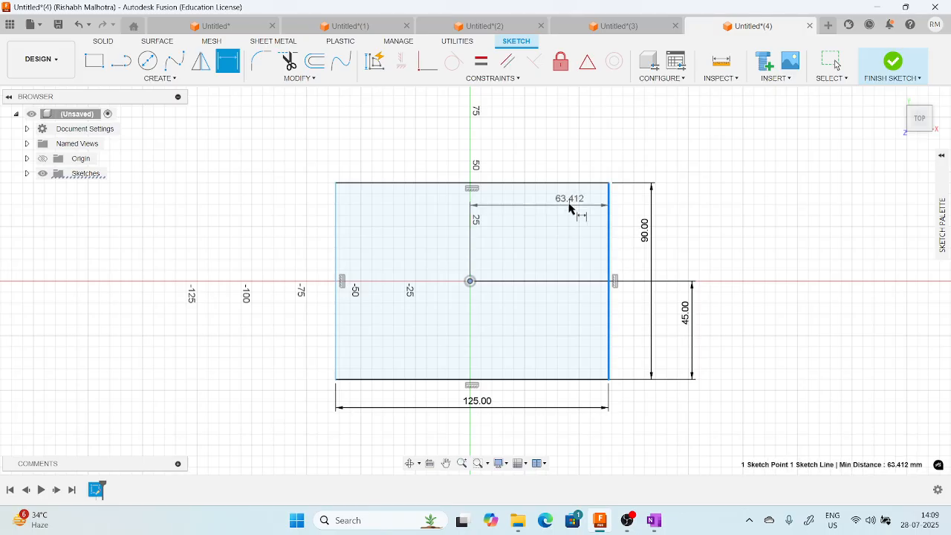
{"action": "left_click", "coordinate": [548, 171]}
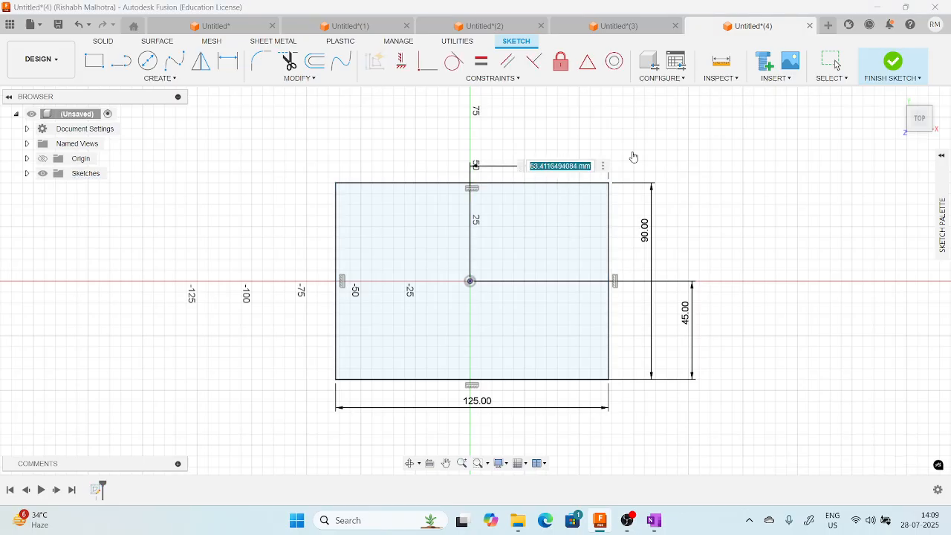
{"action": "type", "text": "125/2"}
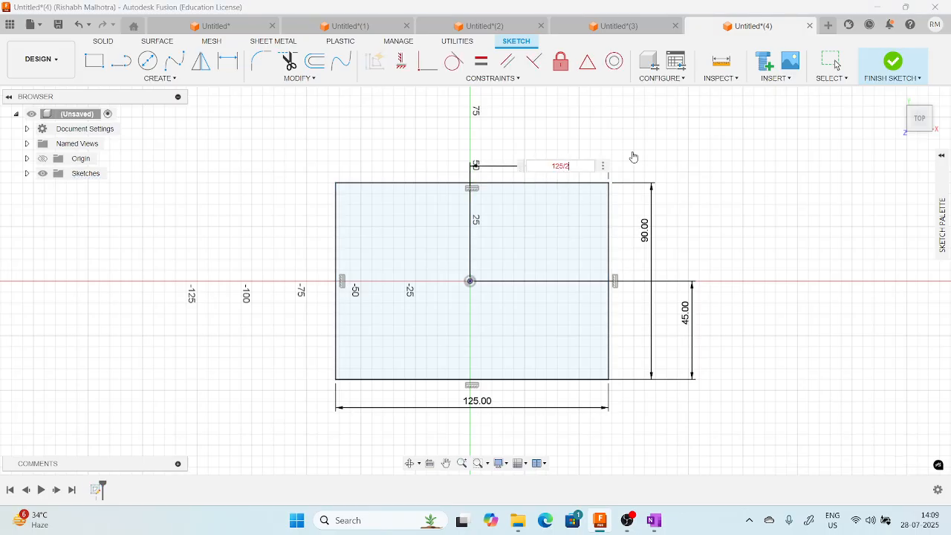
{"action": "key", "text": "Return"}
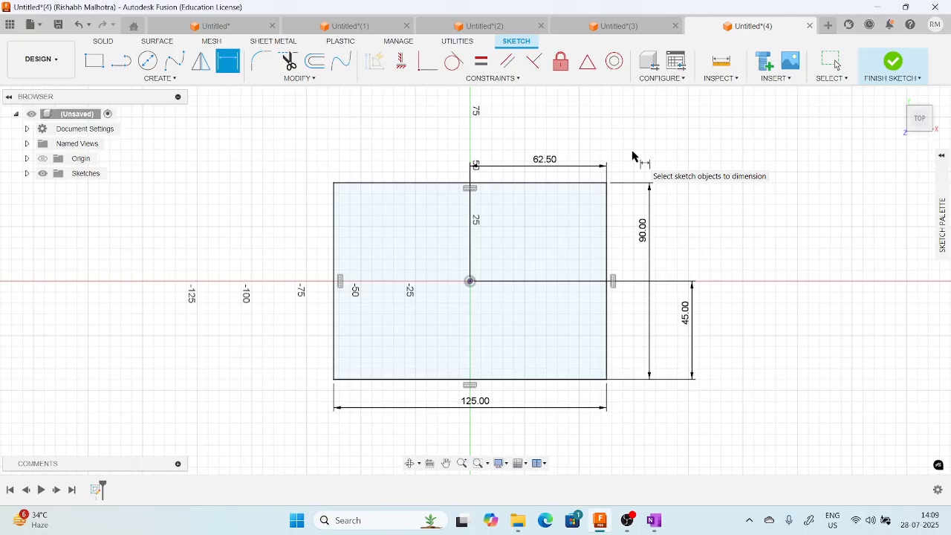
{"action": "key", "text": "Escape"}
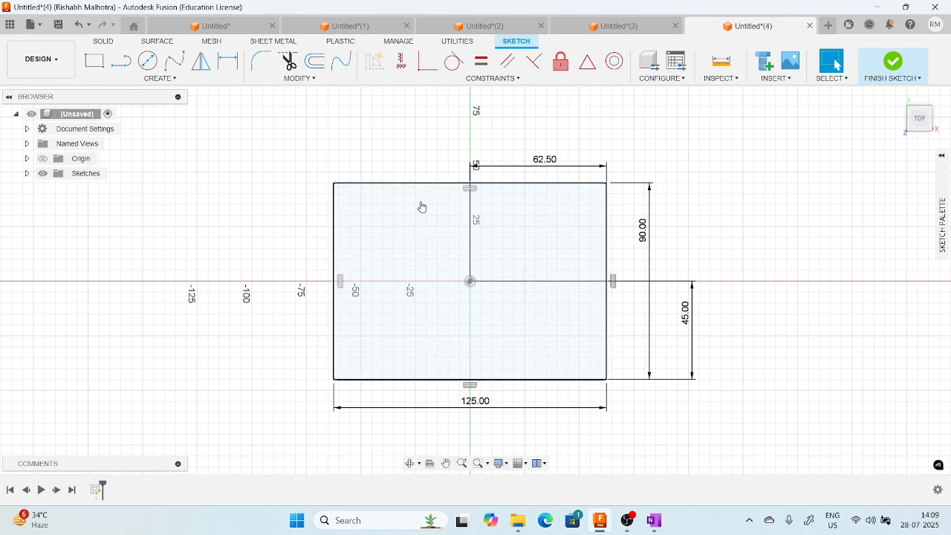
Select the rectangle's four edges one after another to check whether they are fully constrained.
{"action": "left_click", "coordinate": [408, 184]}
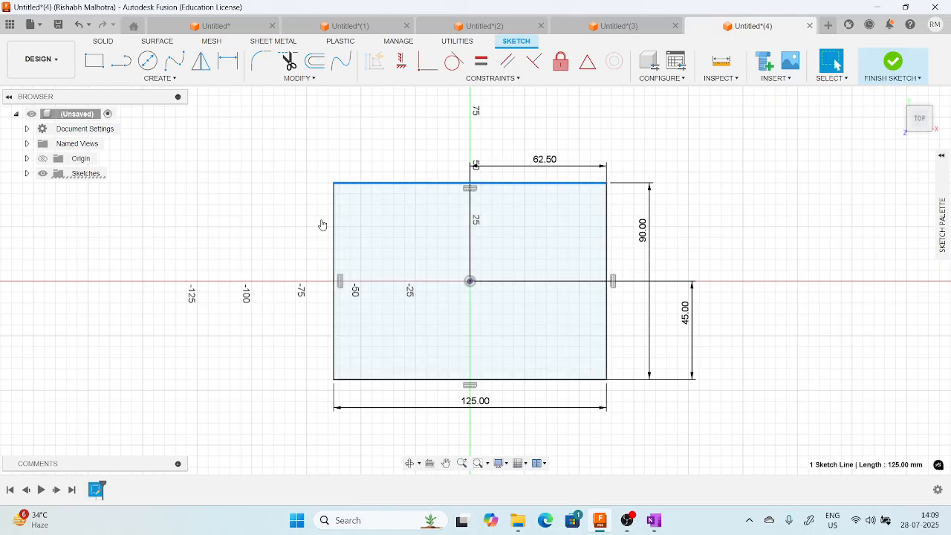
{"action": "left_click", "coordinate": [334, 219]}
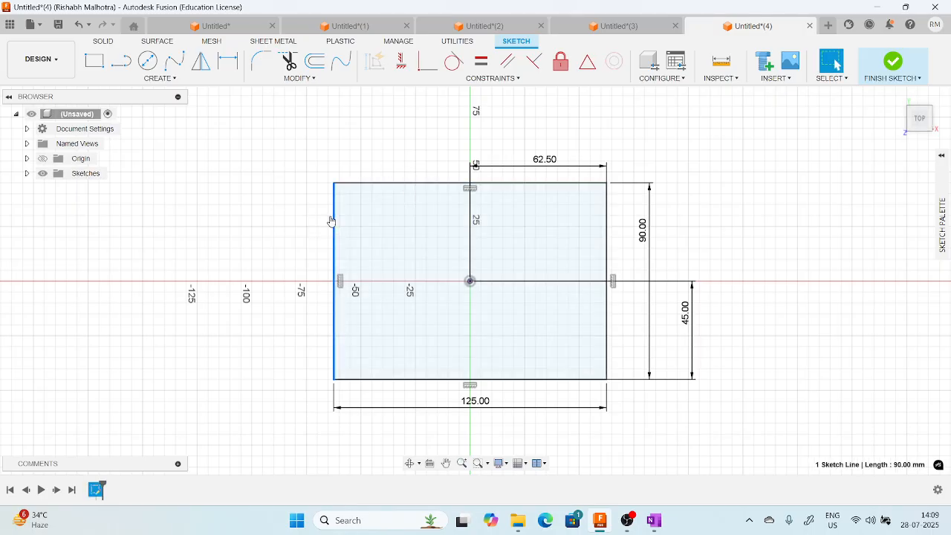
{"action": "left_click", "coordinate": [352, 380]}
{"action": "left_click", "coordinate": [607, 346]}
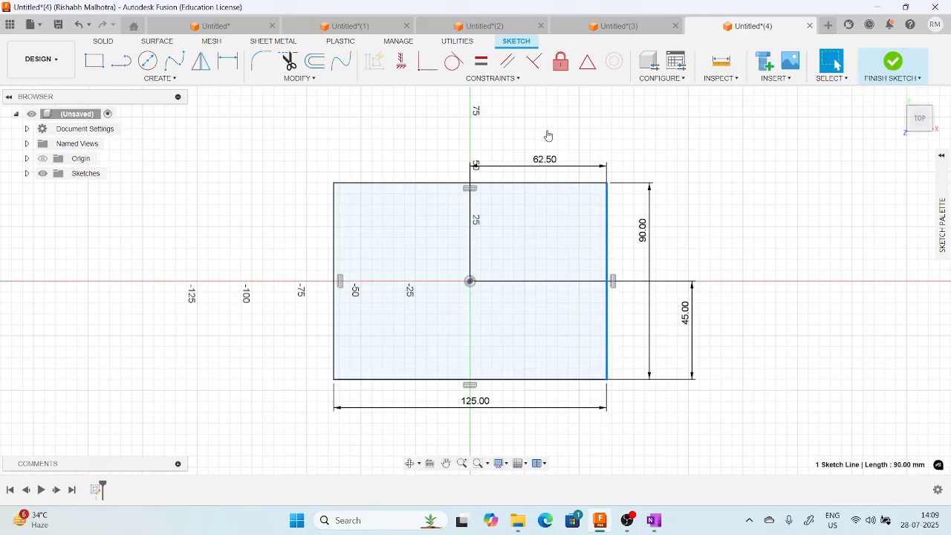
Sketch a closed irregular quadrilateral of lines beside the dimensioned rectangle, its upper-right side about 76 mm and lower-left side about 96 mm long.
{"action": "middle_click_drag", "start_coordinate": [548, 135], "coordinate": [523, 132]}
{"action": "scroll", "coordinate": [548, 158], "scroll_direction": "up", "scroll_amount": 1}
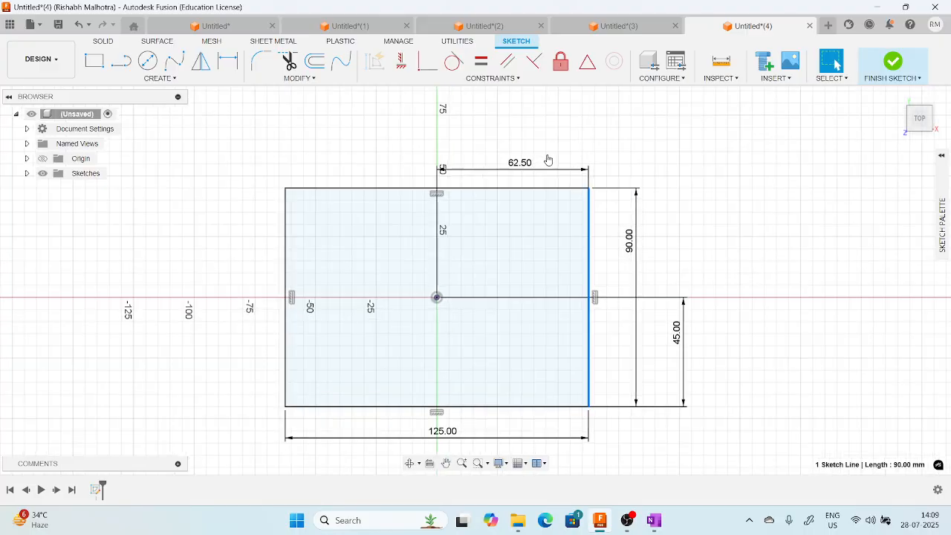
{"action": "scroll", "coordinate": [556, 155], "scroll_direction": "down", "scroll_amount": 3}
{"action": "mouse_move", "coordinate": [558, 153]}
{"action": "middle_mouse_down"}
{"action": "mouse_move", "coordinate": [307, 187]}
{"action": "mouse_move", "coordinate": [319, 196]}
{"action": "middle_mouse_up"}
{"action": "left_click", "coordinate": [493, 78]}
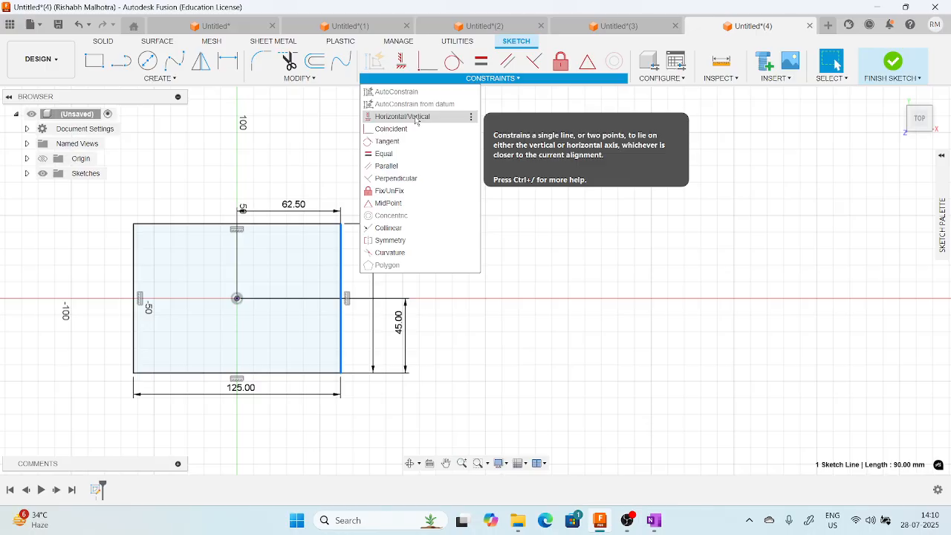
{"action": "left_click", "coordinate": [160, 78]}
{"action": "left_click", "coordinate": [108, 88]}
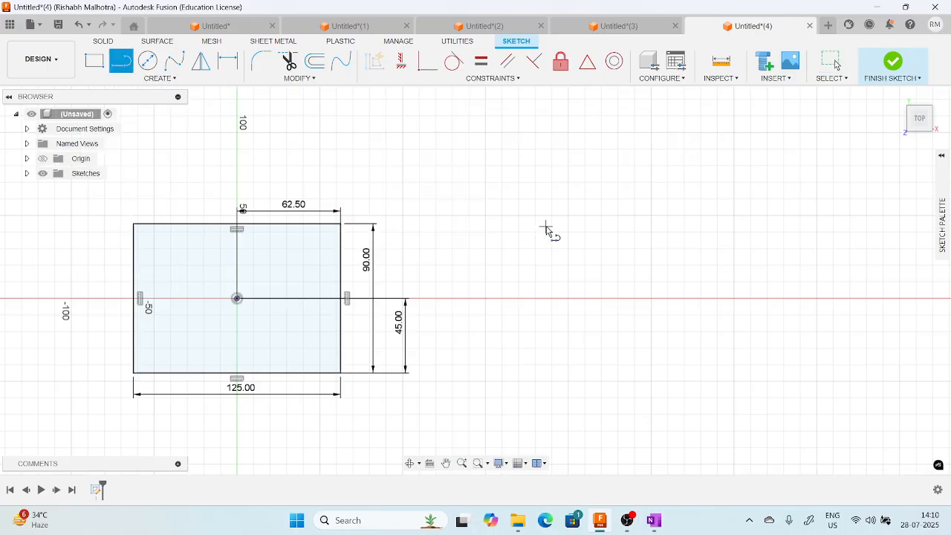
{"action": "left_click", "coordinate": [523, 205]}
{"action": "left_click", "coordinate": [674, 138]}
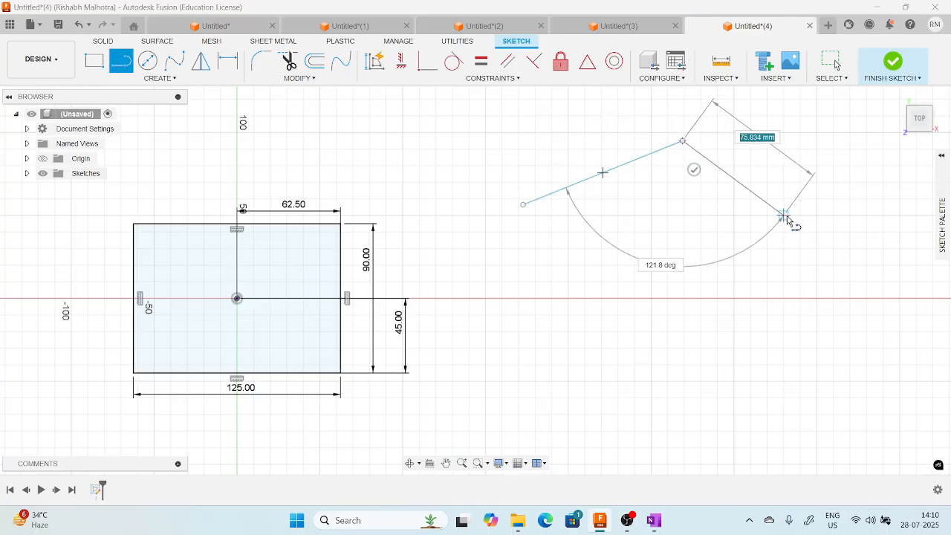
{"action": "left_click", "coordinate": [784, 215]}
{"action": "left_click", "coordinate": [658, 288]}
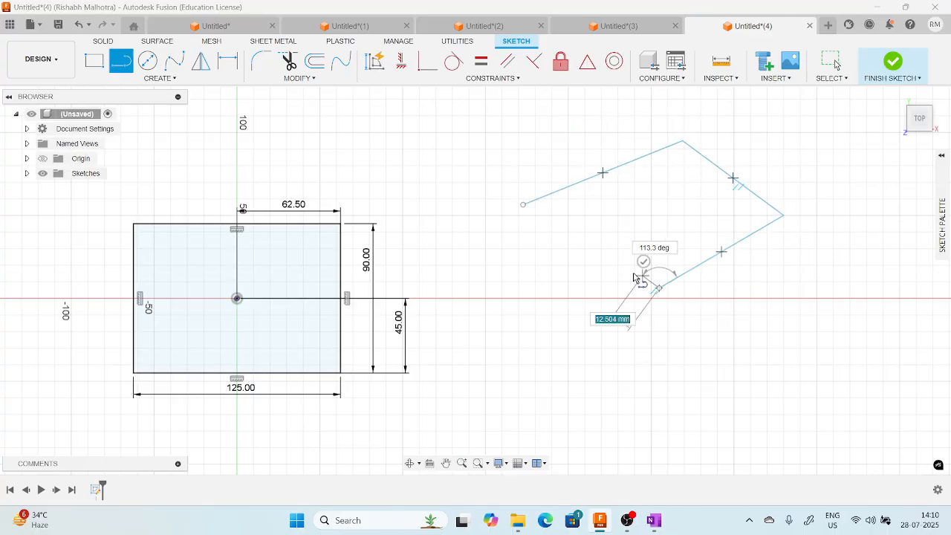
{"action": "left_click", "coordinate": [523, 205]}
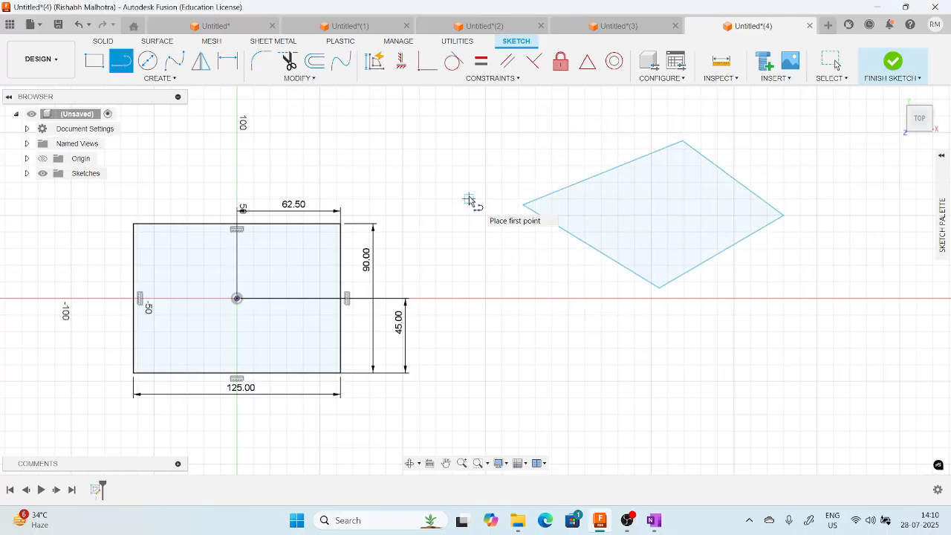
{"action": "key", "text": "Escape"}
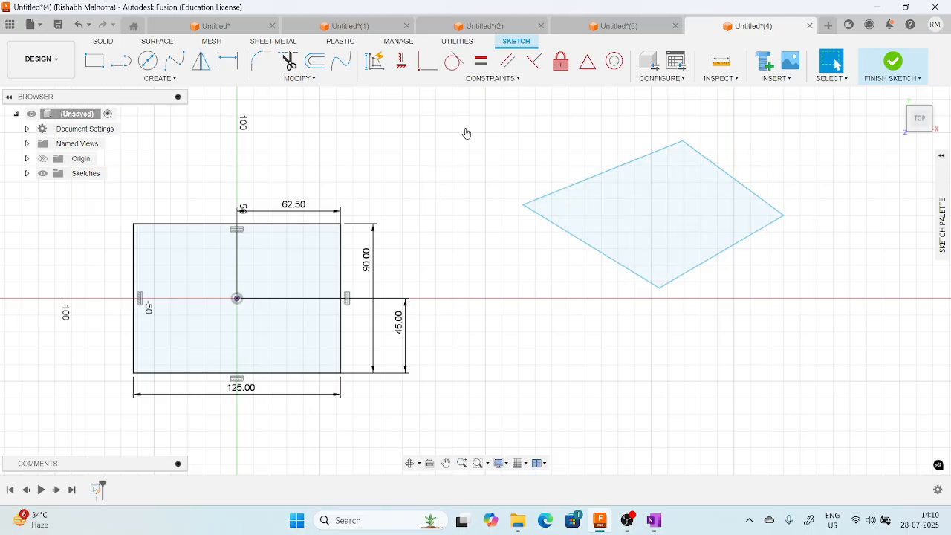
Apply Horizontal/Vertical constraints to all four sides of the irregular quadrilateral to square it up, and end the constraint command.
{"action": "left_click", "coordinate": [495, 79]}
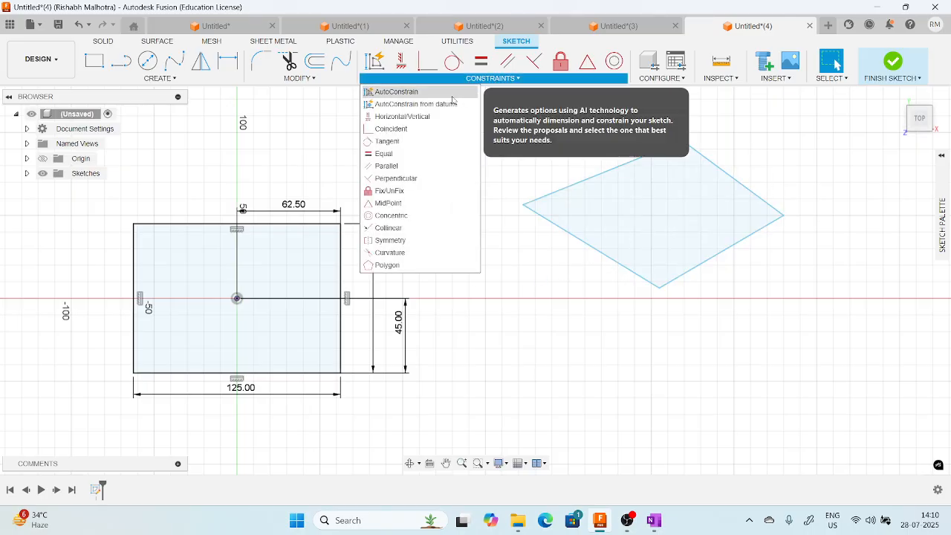
{"action": "left_click", "coordinate": [421, 117]}
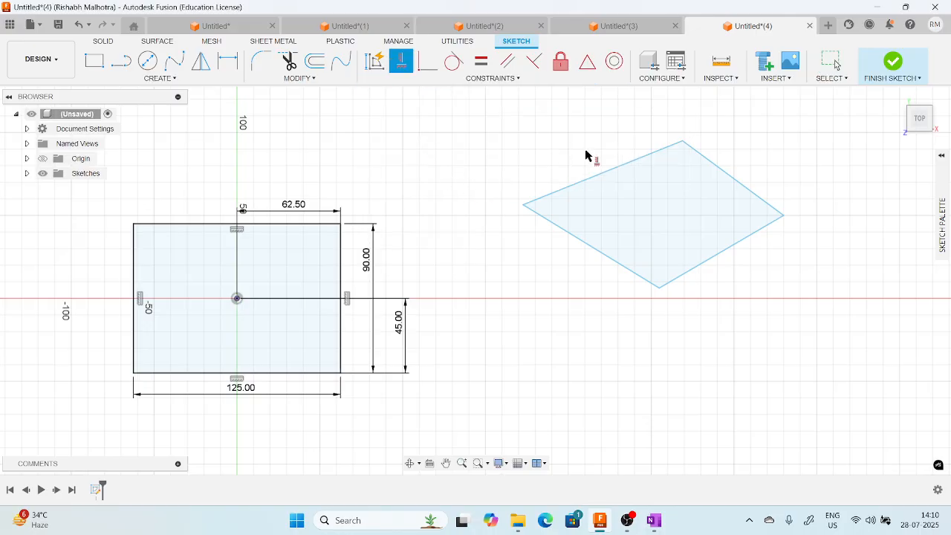
{"action": "left_click", "coordinate": [621, 166]}
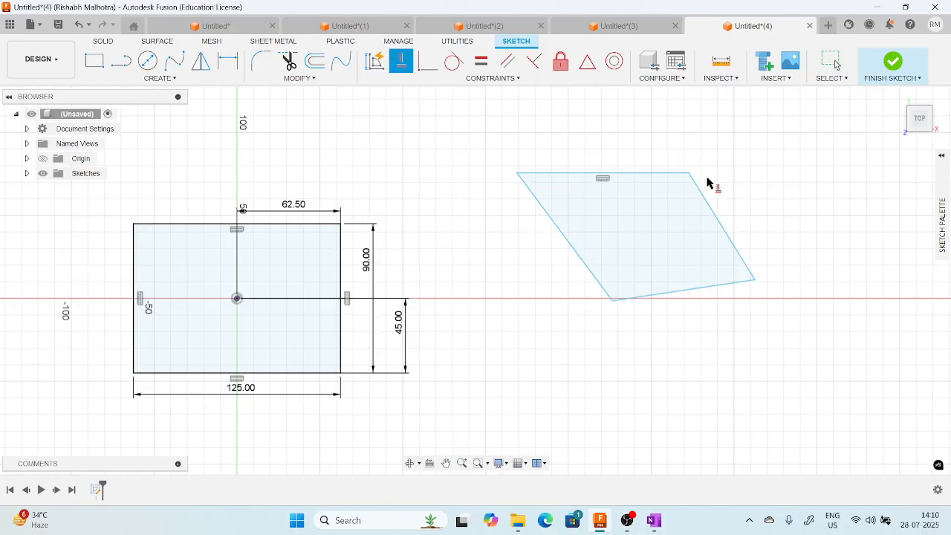
{"action": "left_click", "coordinate": [713, 213]}
{"action": "left_click", "coordinate": [675, 290]}
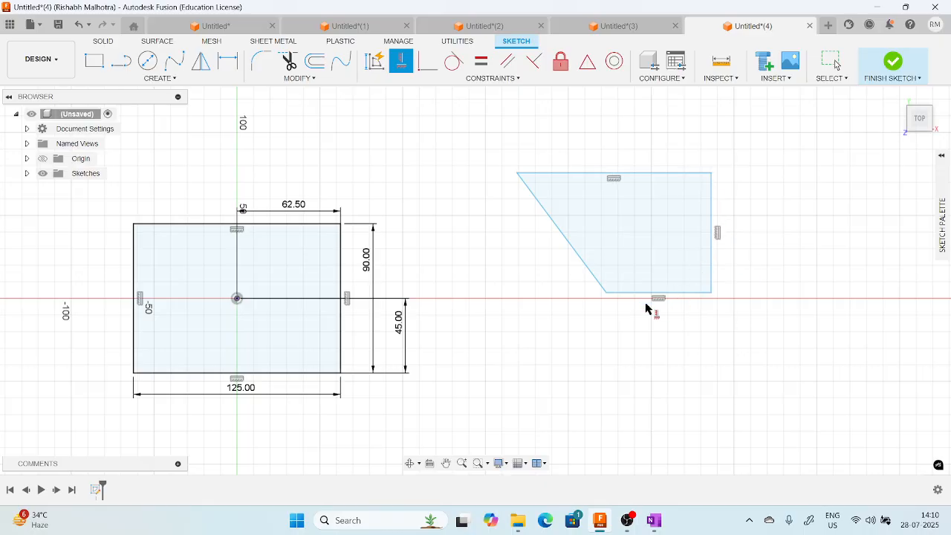
{"action": "left_click", "coordinate": [579, 262]}
{"action": "middle_click_drag", "start_coordinate": [744, 200], "coordinate": [672, 201]}
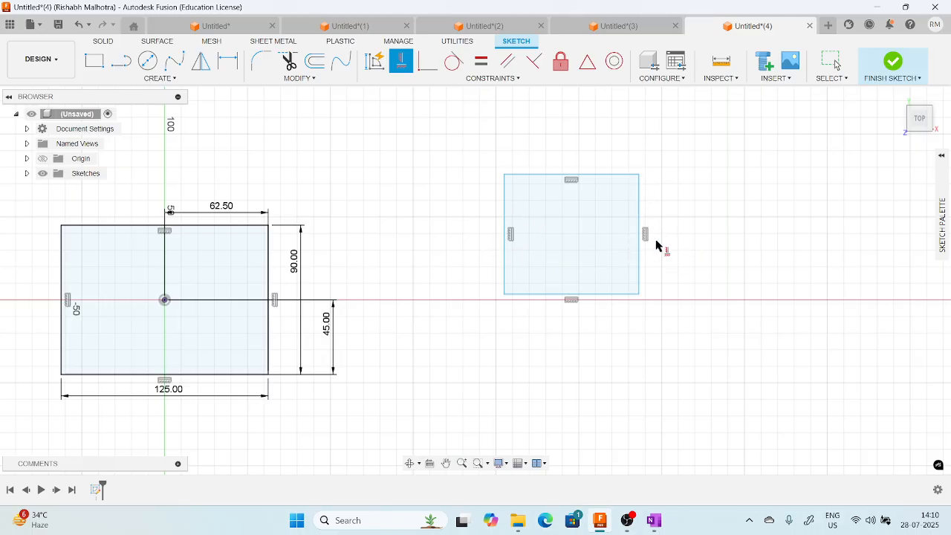
{"action": "middle_click_drag", "start_coordinate": [408, 287], "coordinate": [533, 272]}
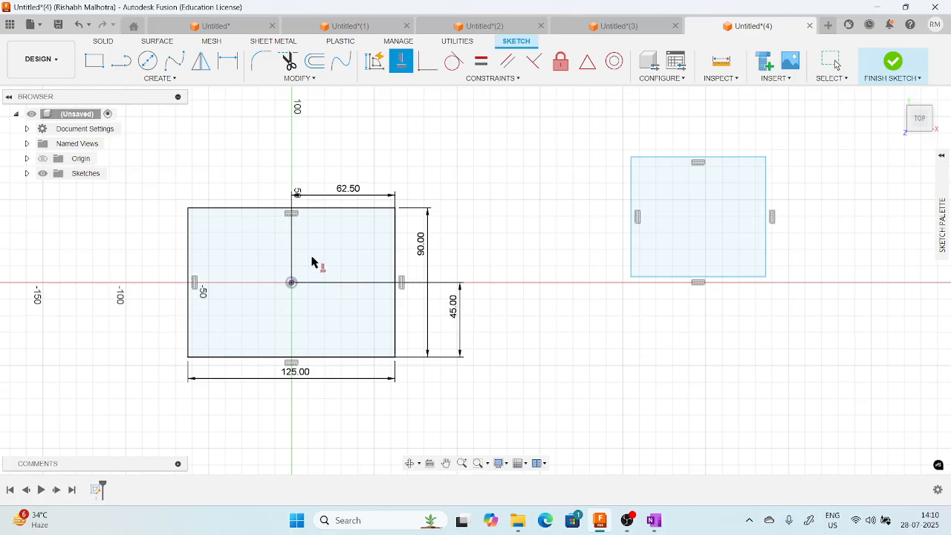
{"action": "scroll", "coordinate": [302, 230], "scroll_direction": "up", "scroll_amount": 2}
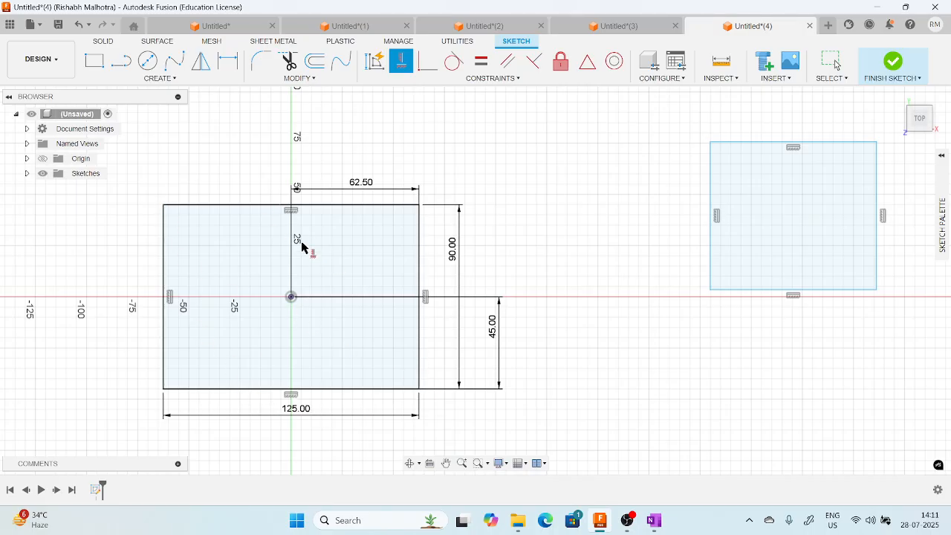
{"action": "mouse_move", "coordinate": [569, 212]}
{"action": "middle_mouse_down"}
{"action": "mouse_move", "coordinate": [438, 233]}
{"action": "mouse_move", "coordinate": [393, 147]}
{"action": "middle_mouse_up"}
{"action": "scroll", "coordinate": [437, 233], "scroll_direction": "down", "scroll_amount": 1}
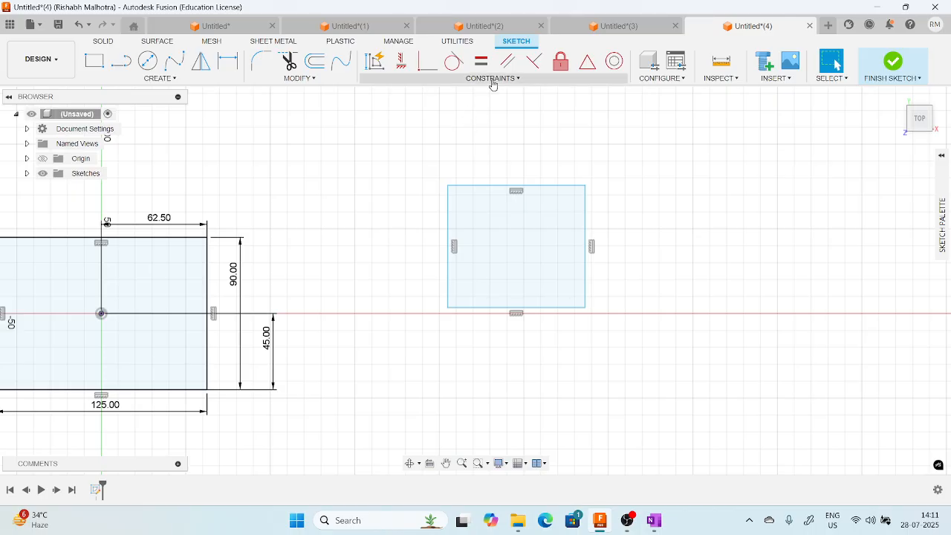
Sketch a centre-diameter circle in the empty area above and to the right of the squared-up quadrilateral.
{"action": "left_click", "coordinate": [491, 79]}
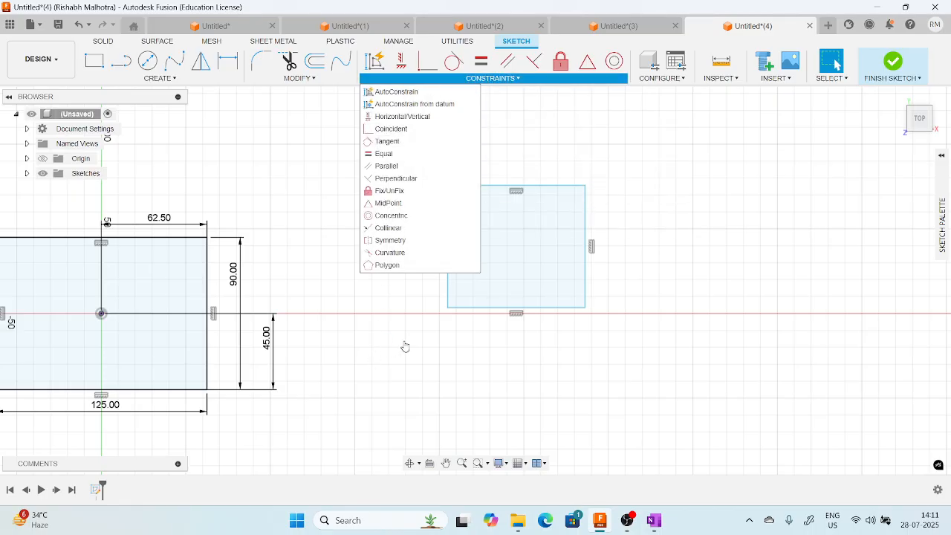
{"action": "scroll", "coordinate": [555, 252], "scroll_direction": "down", "scroll_amount": 1}
{"action": "scroll", "coordinate": [618, 232], "scroll_direction": "up", "scroll_amount": 1}
{"action": "mouse_move", "coordinate": [596, 206]}
{"action": "middle_mouse_down"}
{"action": "mouse_move", "coordinate": [535, 251]}
{"action": "mouse_move", "coordinate": [502, 245]}
{"action": "middle_mouse_up"}
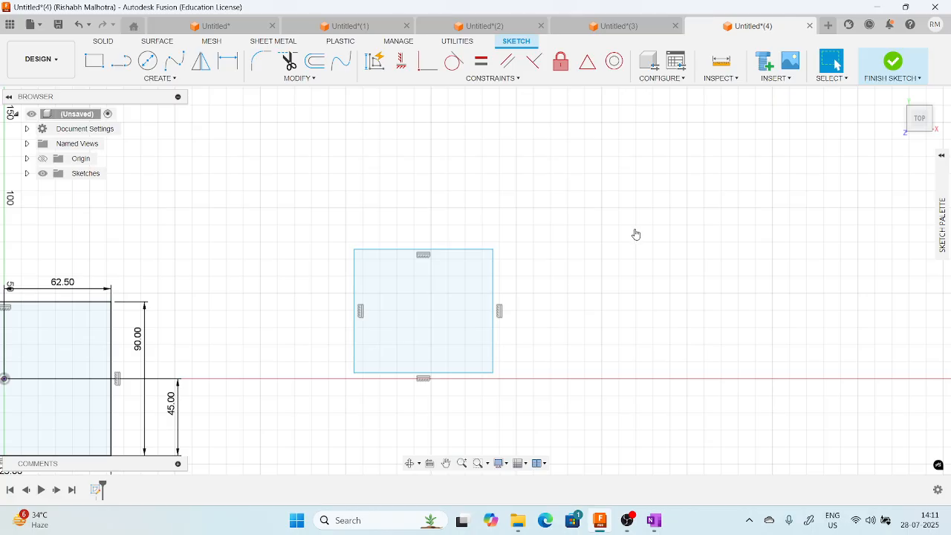
{"action": "left_click", "coordinate": [148, 60]}
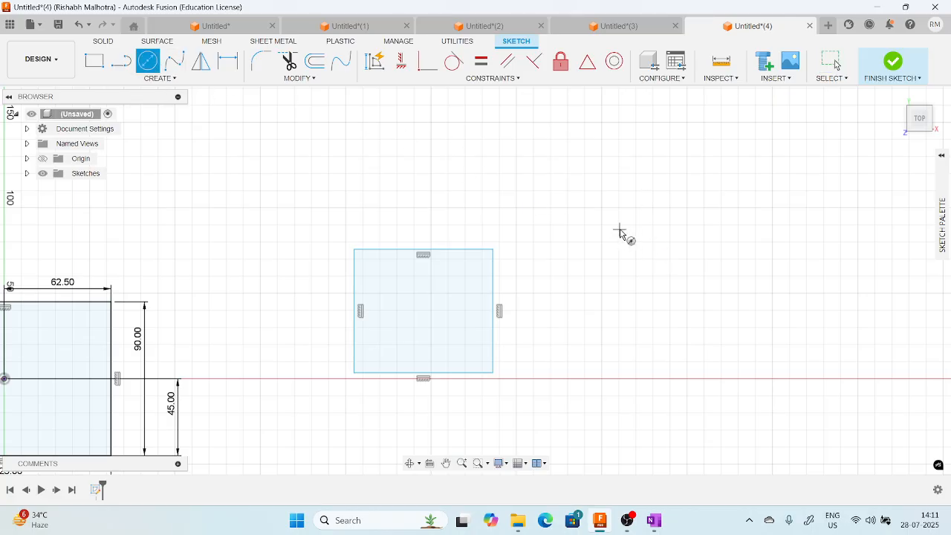
{"action": "left_click", "coordinate": [620, 230]}
{"action": "left_click", "coordinate": [629, 183]}
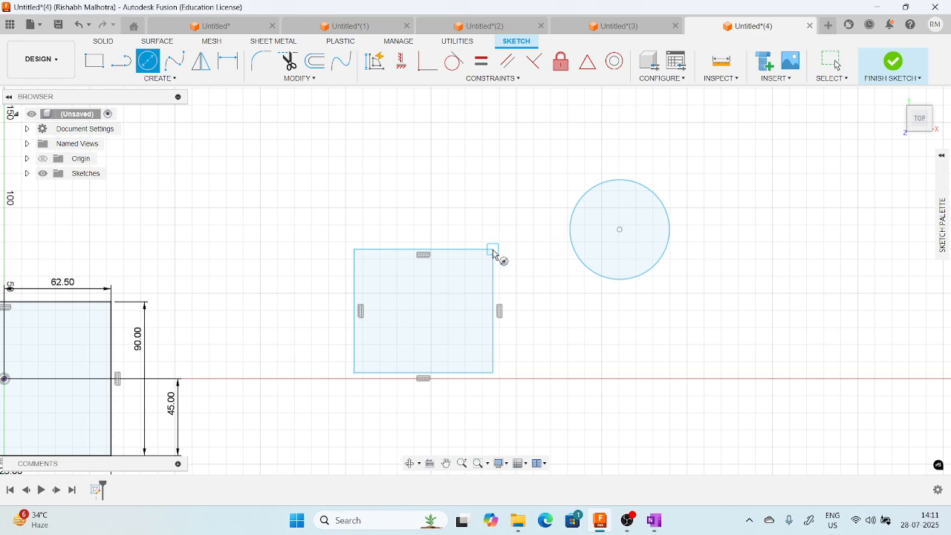
Make the circle's centre point coincident with the upper-right corner of the squared-up quadrilateral.
{"action": "left_click", "coordinate": [488, 78]}
{"action": "left_click", "coordinate": [394, 118]}
{"action": "left_click", "coordinate": [619, 230]}
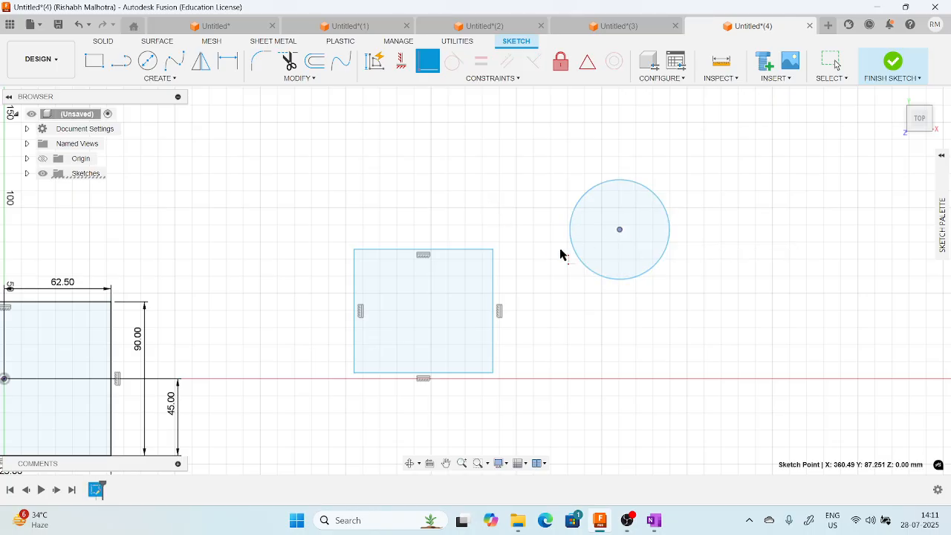
{"action": "left_click", "coordinate": [494, 250]}
{"action": "middle_click_drag", "start_coordinate": [587, 199], "coordinate": [595, 200]}
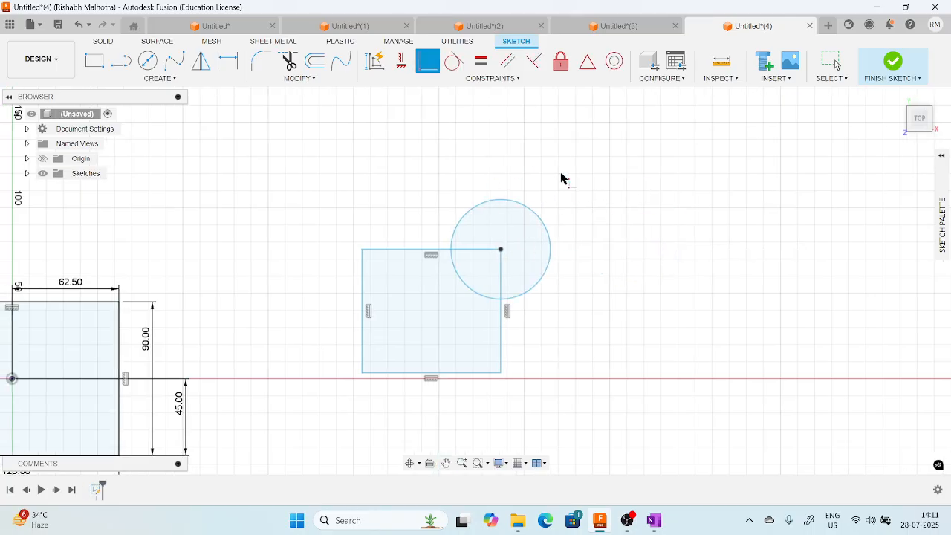
{"action": "middle_click_drag", "start_coordinate": [518, 259], "coordinate": [604, 264]}
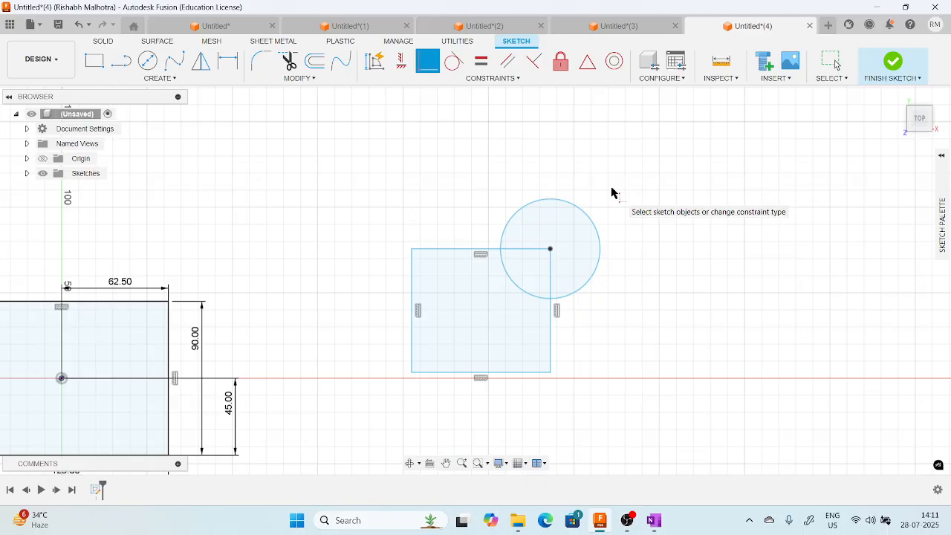
Sketch a large circle in an empty area and a smaller circle vertically aligned well below it.
{"action": "left_click", "coordinate": [483, 78]}
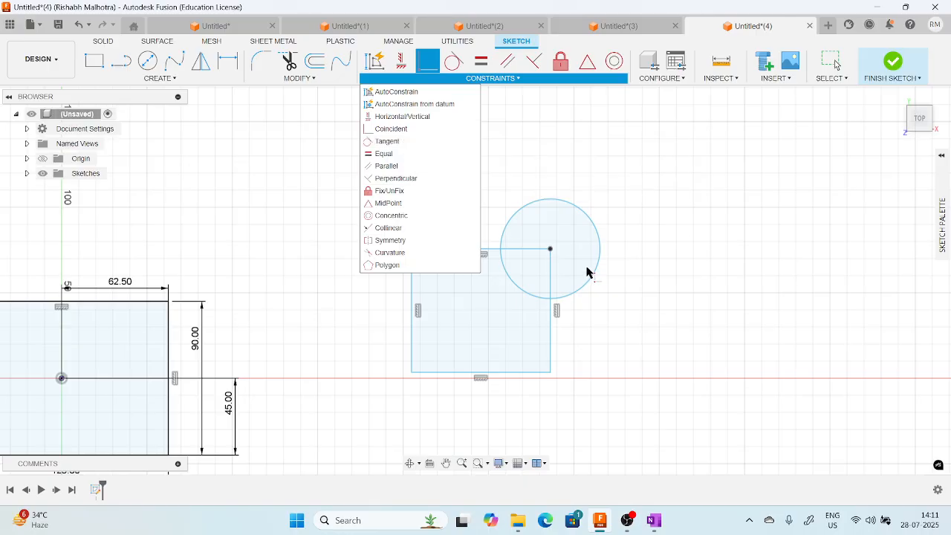
{"action": "scroll", "coordinate": [587, 272], "scroll_direction": "down", "scroll_amount": 1}
{"action": "left_click", "coordinate": [618, 232]}
{"action": "middle_click_drag", "start_coordinate": [510, 276], "coordinate": [222, 288]}
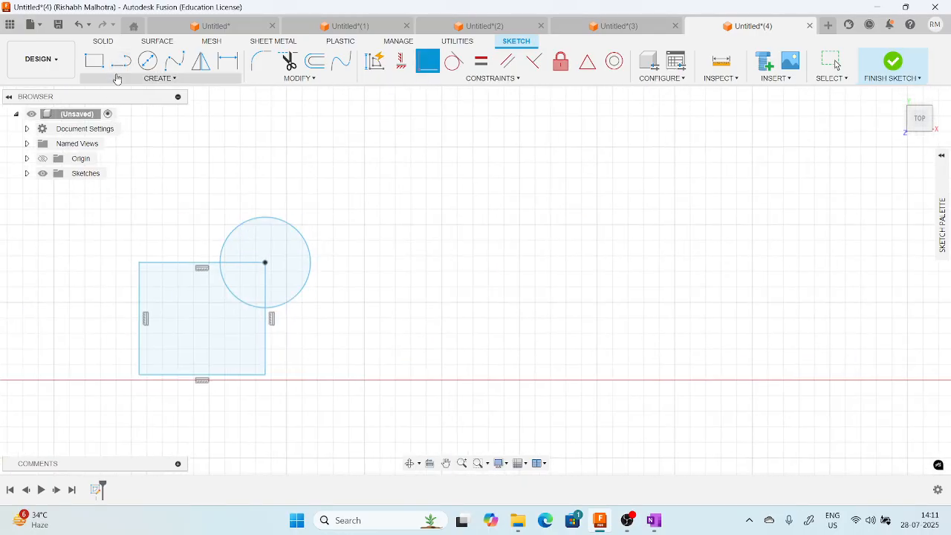
{"action": "middle_click_drag", "start_coordinate": [293, 206], "coordinate": [173, 208]}
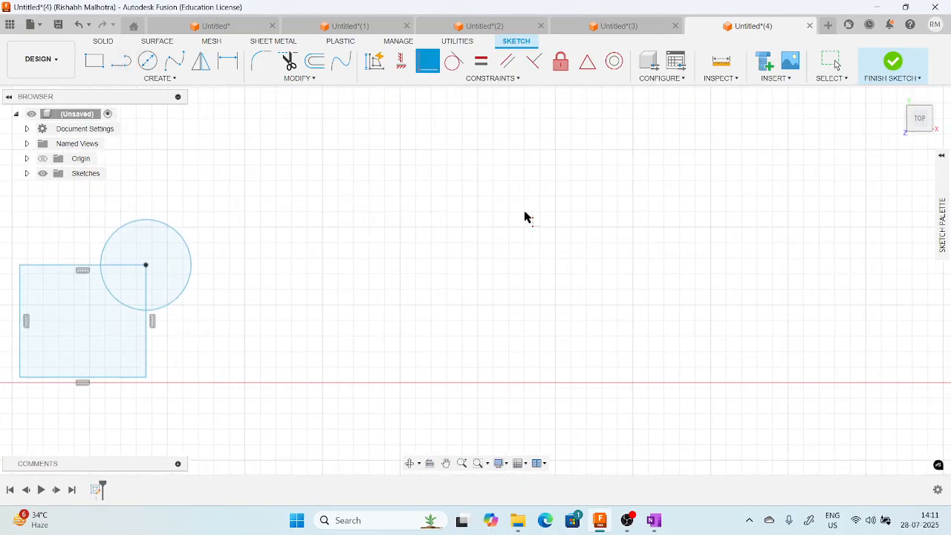
{"action": "left_click", "coordinate": [147, 61]}
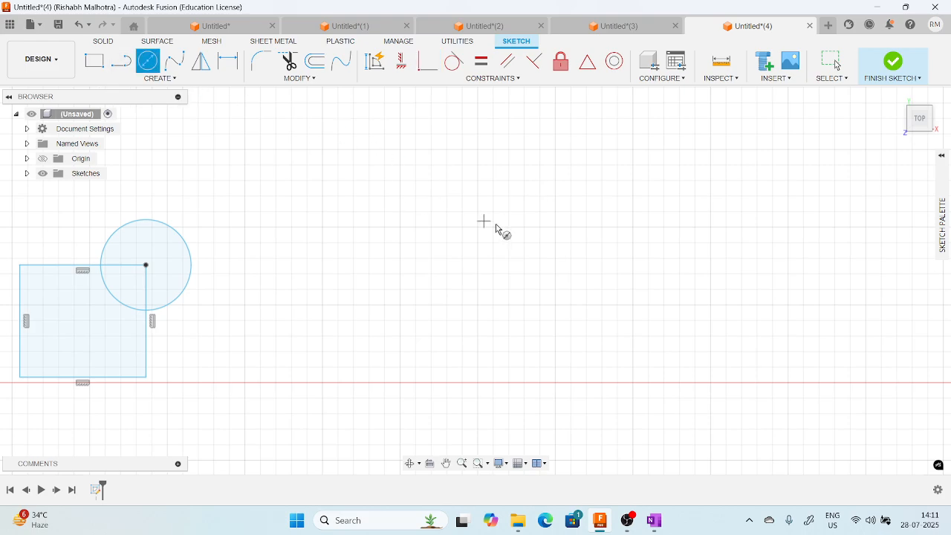
{"action": "left_click", "coordinate": [556, 197]}
{"action": "left_click", "coordinate": [599, 161]}
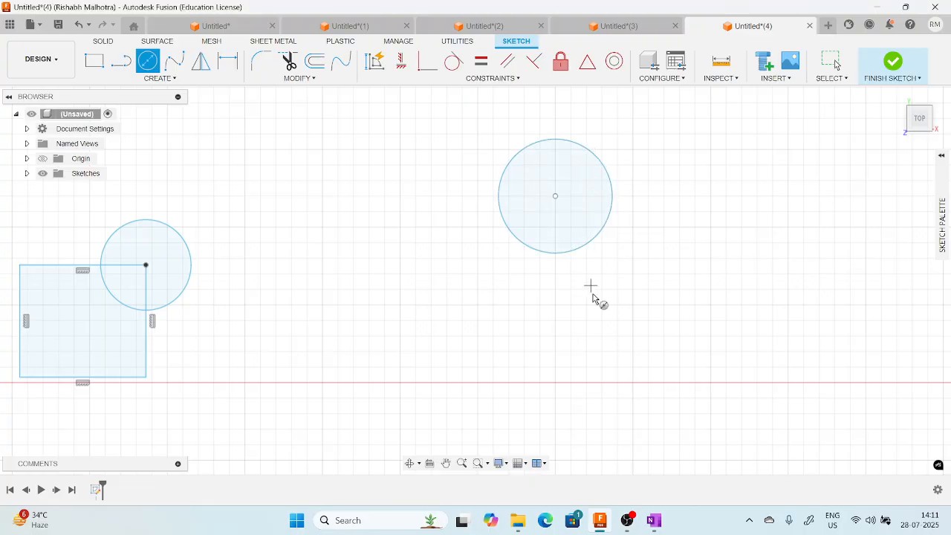
{"action": "left_click", "coordinate": [555, 413]}
{"action": "left_click", "coordinate": [582, 411]}
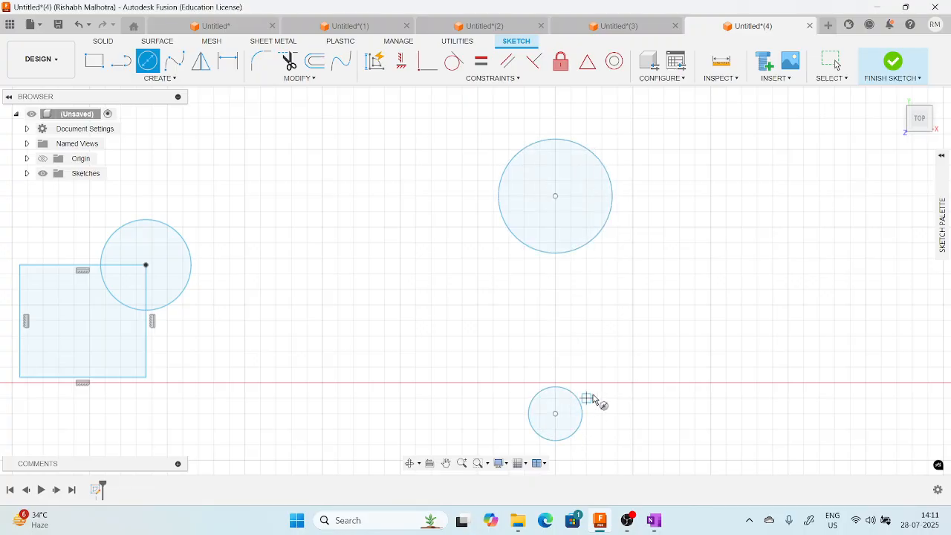
Sketch an open, slanted line on each side of the two aligned circles, converging toward the smaller circle without touching either one.
{"action": "middle_click_drag", "start_coordinate": [592, 318], "coordinate": [547, 303]}
{"action": "left_click", "coordinate": [121, 61]}
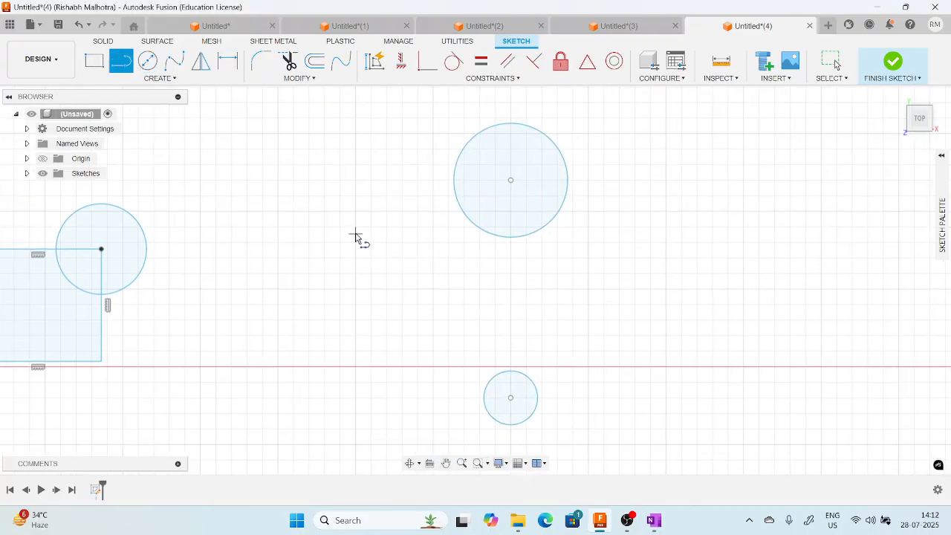
{"action": "left_click", "coordinate": [418, 182]}
{"action": "left_click", "coordinate": [447, 408]}
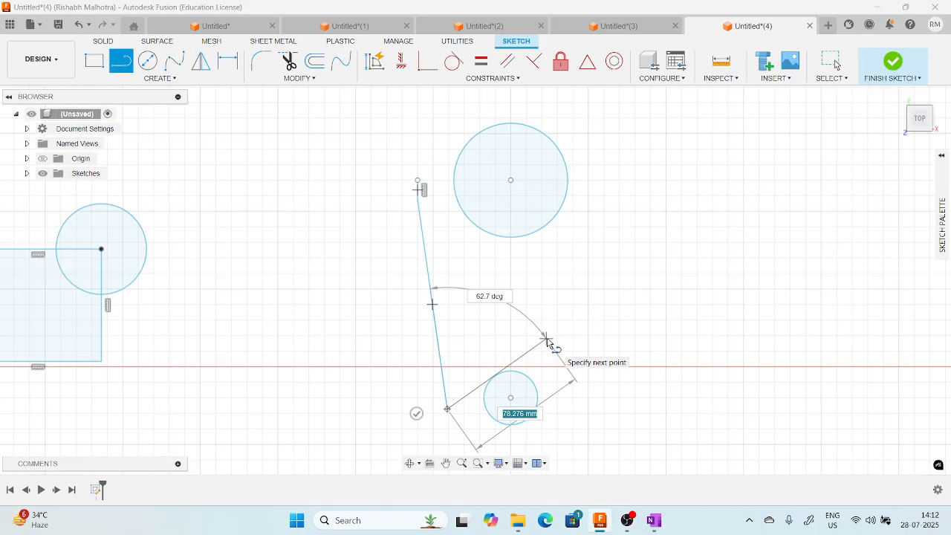
{"action": "key", "text": "Escape"}
{"action": "key", "text": "l"}
{"action": "left_click", "coordinate": [572, 412]}
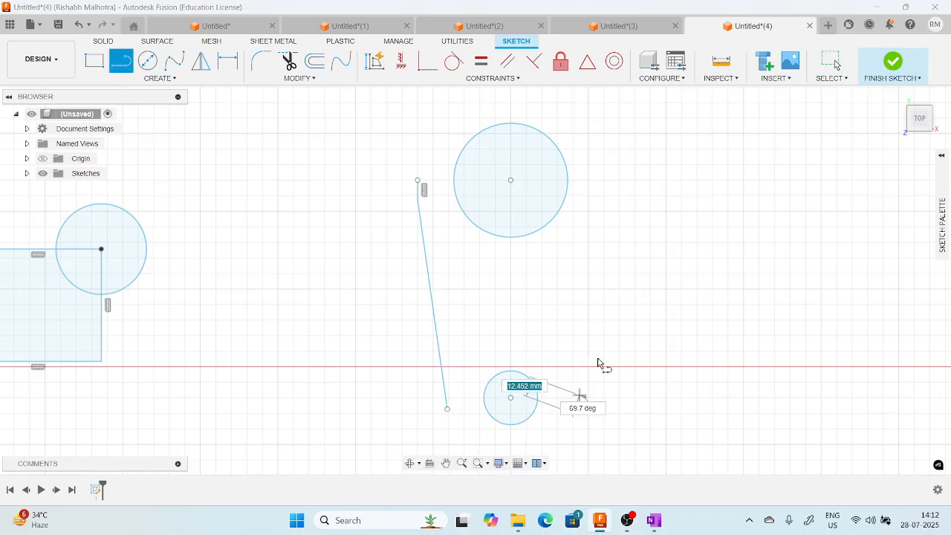
{"action": "left_click", "coordinate": [619, 196]}
{"action": "key", "text": "Escape"}
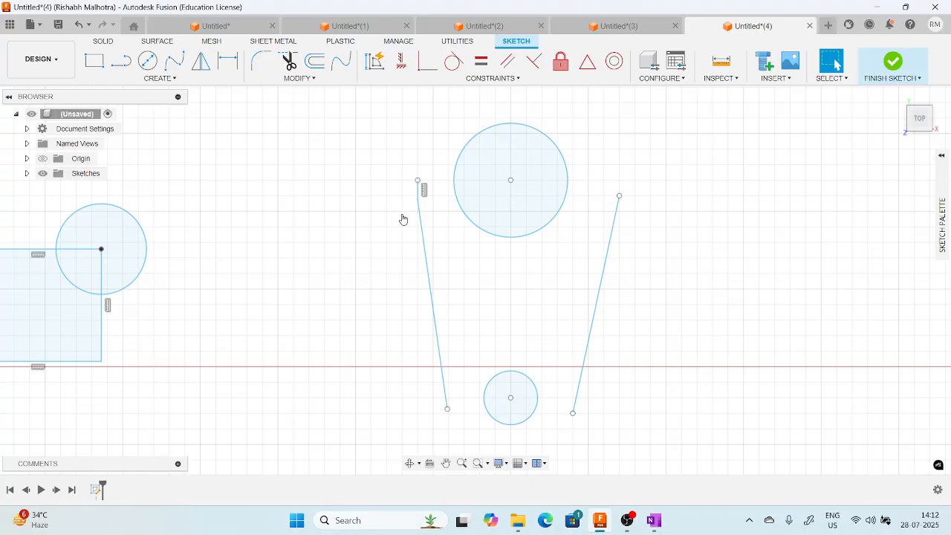
Delete the short vertical segment at the upper end of the left slanted line.
{"action": "scroll", "coordinate": [418, 192], "scroll_direction": "up", "scroll_amount": 1}
{"action": "left_click", "coordinate": [419, 192]}
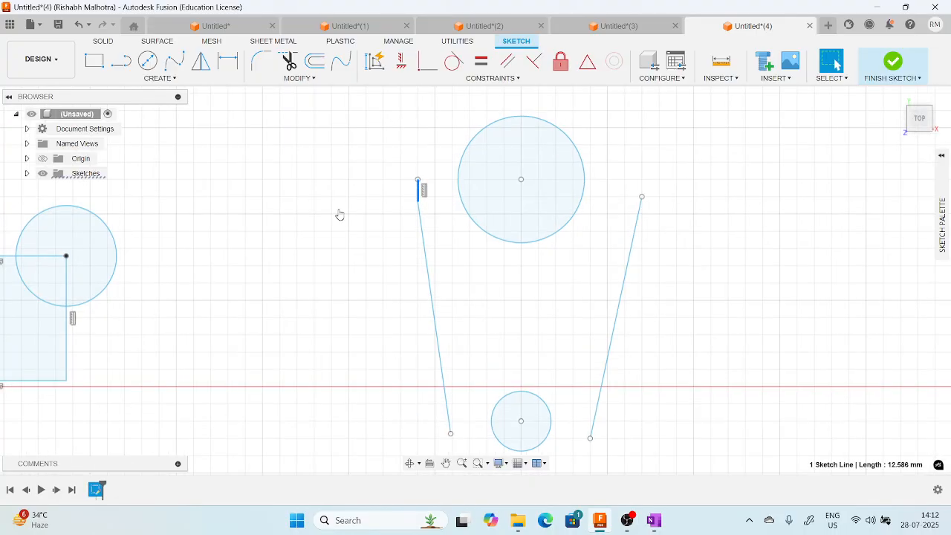
{"action": "key", "text": "Delete"}
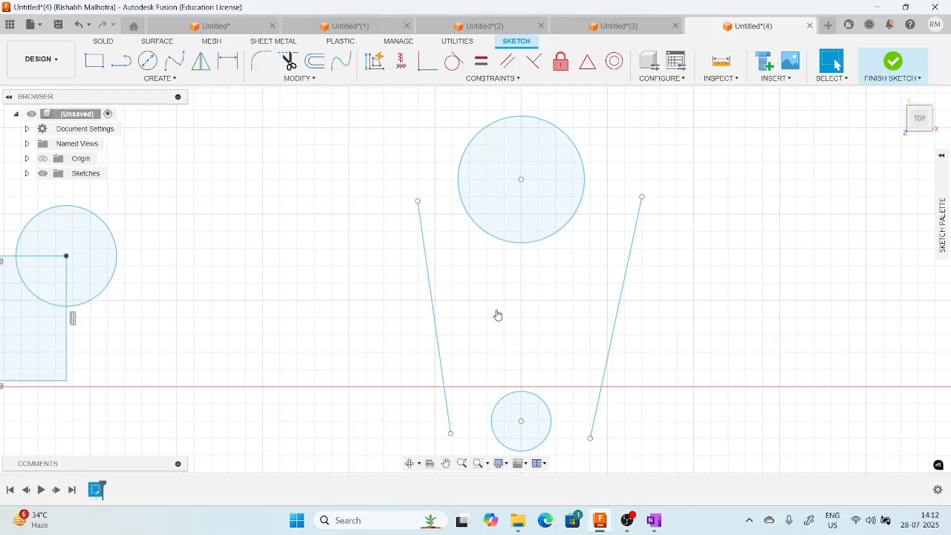
Apply Tangent constraints between the left slanted line and both the large upper circle and the small lower circle.
{"action": "left_click", "coordinate": [460, 80]}
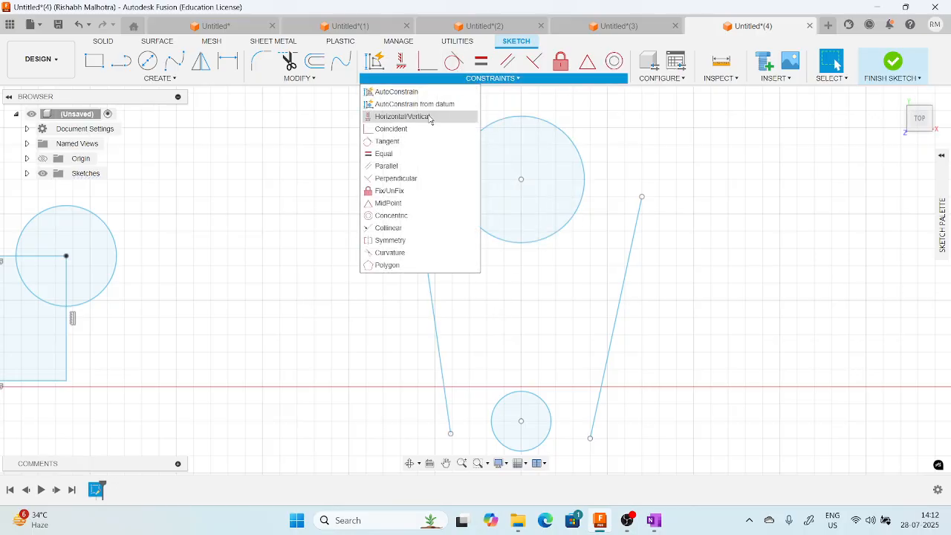
{"action": "left_click", "coordinate": [388, 142]}
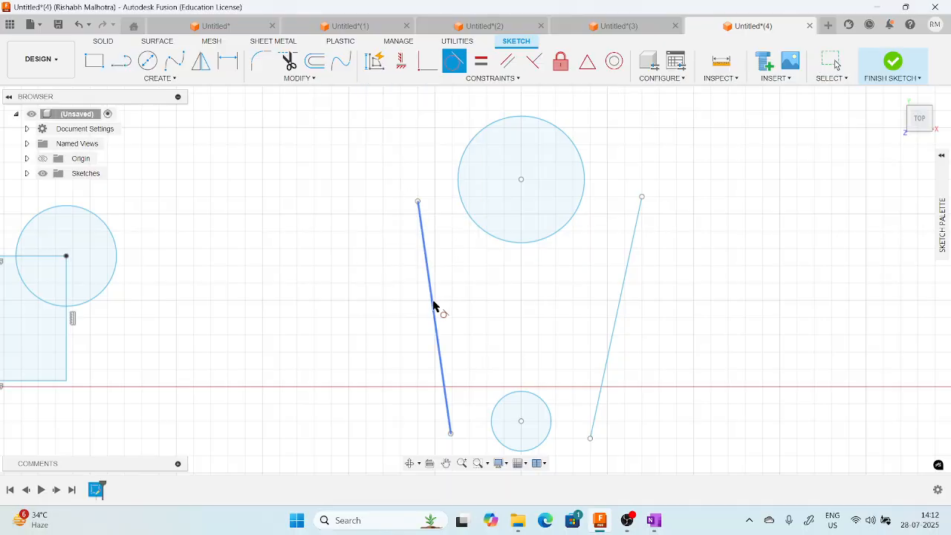
{"action": "left_click", "coordinate": [424, 246]}
{"action": "left_click", "coordinate": [457, 198]}
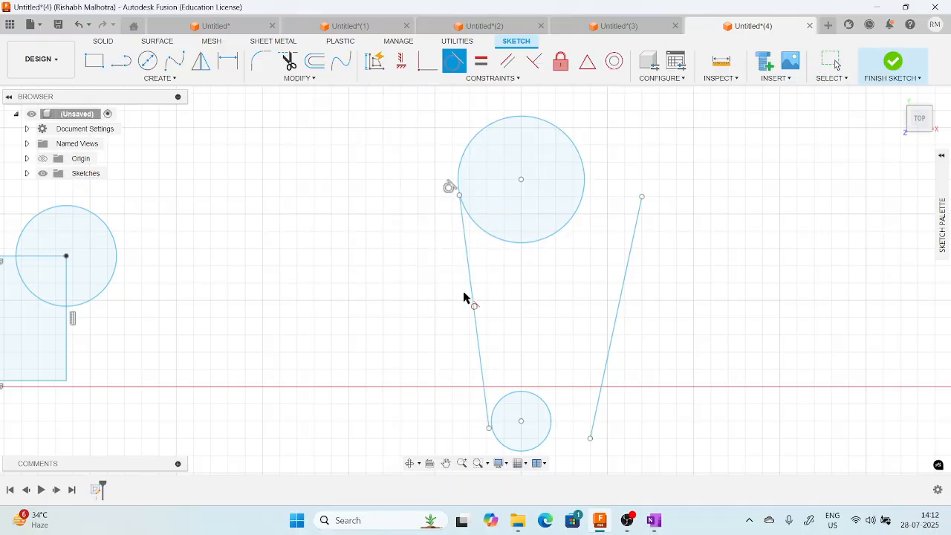
{"action": "left_click", "coordinate": [495, 410]}
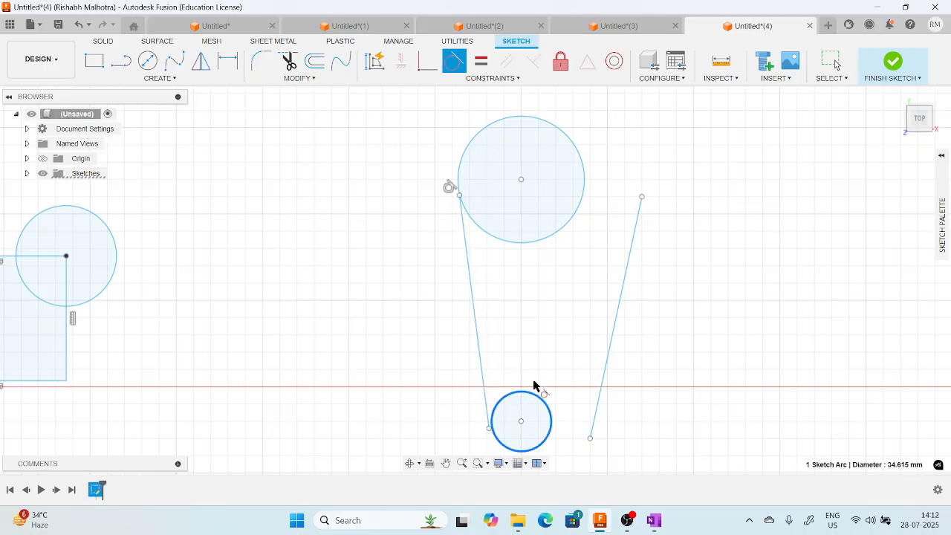
{"action": "scroll", "coordinate": [535, 429], "scroll_direction": "up", "scroll_amount": 2}
{"action": "middle_click_drag", "start_coordinate": [530, 370], "coordinate": [495, 269]}
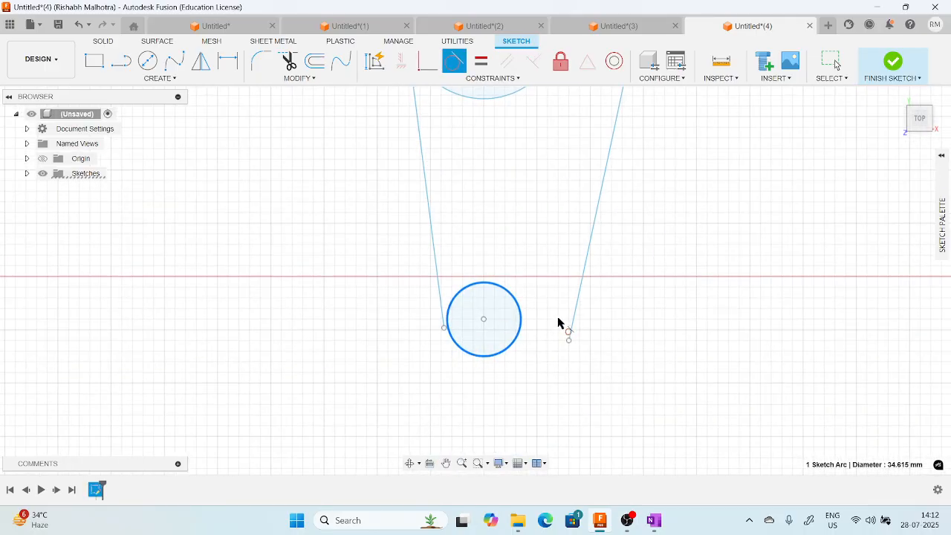
{"action": "scroll", "coordinate": [558, 323], "scroll_direction": "down", "scroll_amount": 1}
{"action": "middle_click_drag", "start_coordinate": [531, 237], "coordinate": [514, 294]}
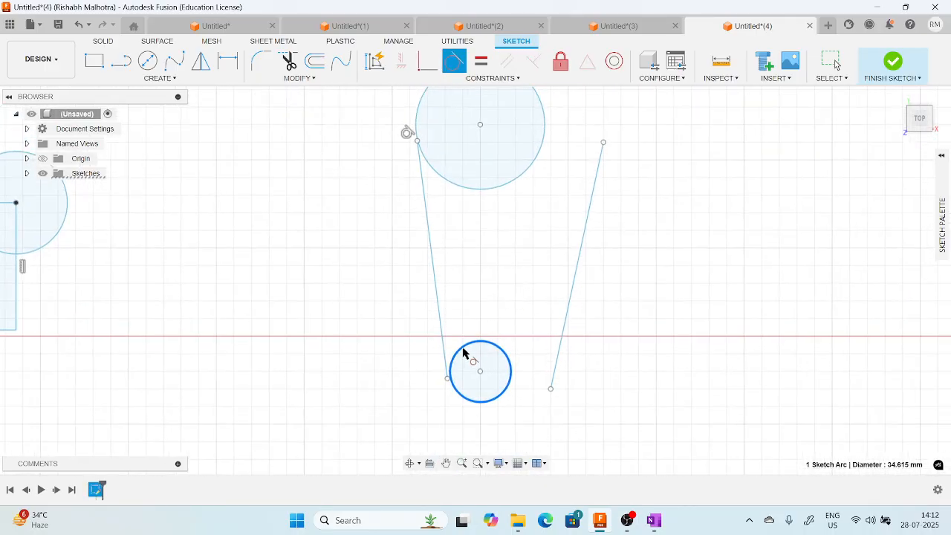
{"action": "left_click", "coordinate": [438, 308]}
Make the right slanted line tangent to the small lower circle and to the large upper circle.
{"action": "left_click", "coordinate": [573, 266]}
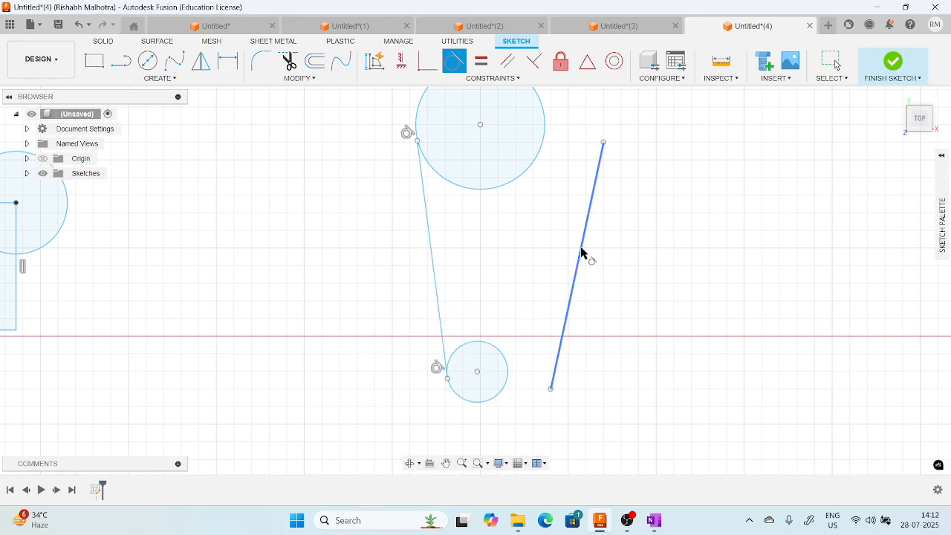
{"action": "left_click", "coordinate": [512, 374]}
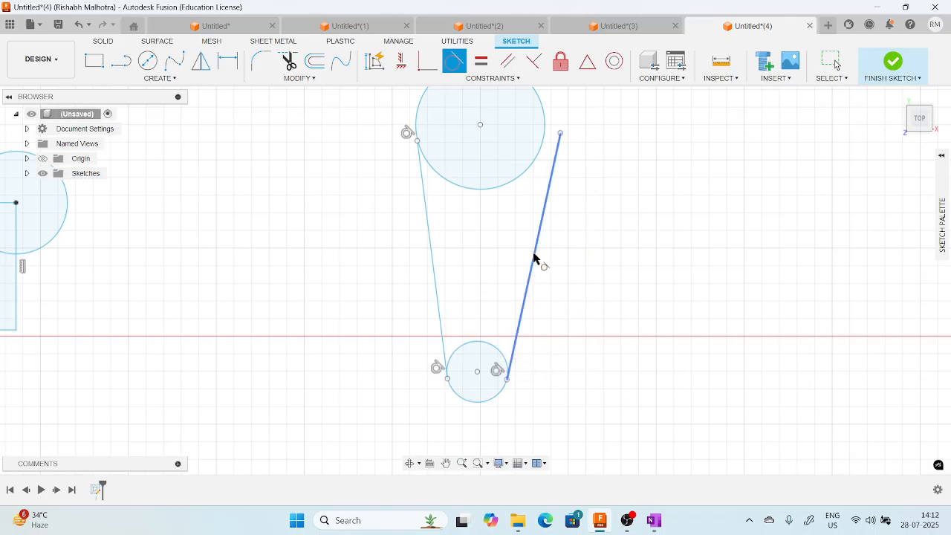
{"action": "middle_click_drag", "start_coordinate": [535, 181], "coordinate": [559, 220]}
{"action": "left_click", "coordinate": [516, 260]}
Examine the points where the two tangent lines meet the small and large circles.
{"action": "scroll", "coordinate": [506, 417], "scroll_direction": "up", "scroll_amount": 5}
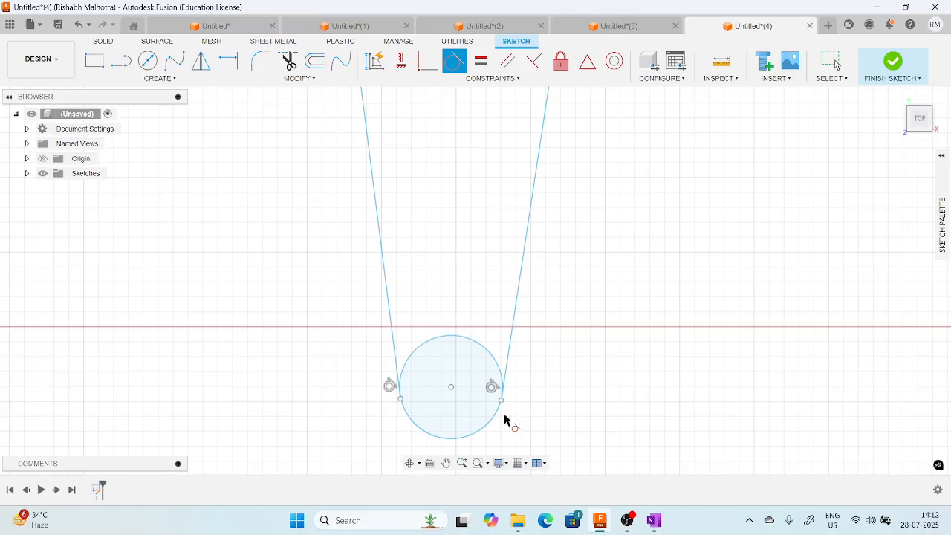
{"action": "scroll", "coordinate": [327, 408], "scroll_direction": "up", "scroll_amount": 2}
{"action": "scroll", "coordinate": [304, 403], "scroll_direction": "down", "scroll_amount": 6}
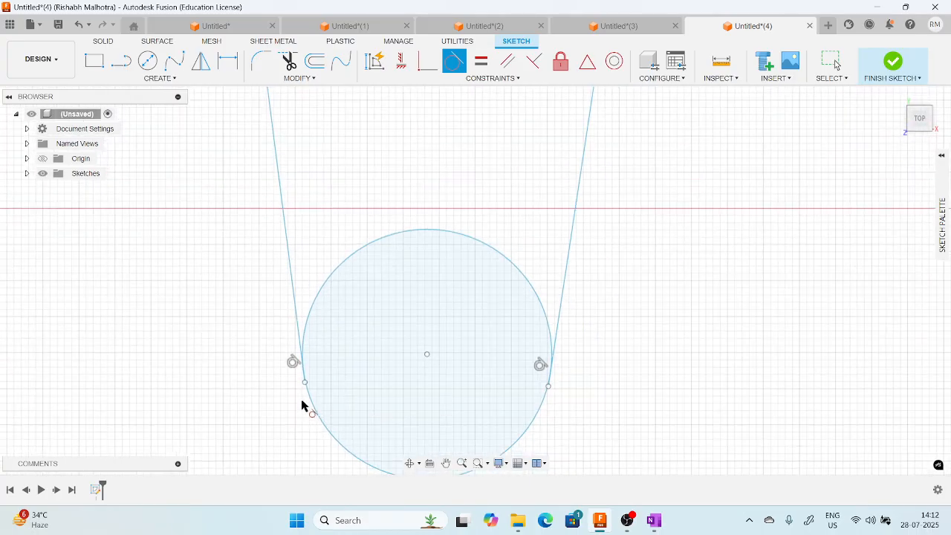
{"action": "scroll", "coordinate": [532, 260], "scroll_direction": "down", "scroll_amount": 1}
{"action": "middle_click_drag", "start_coordinate": [548, 238], "coordinate": [597, 350]}
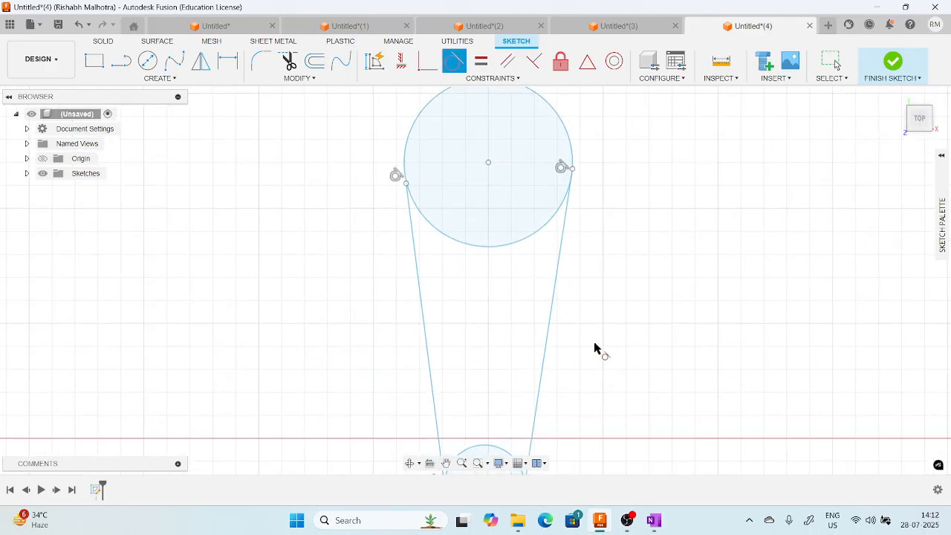
{"action": "scroll", "coordinate": [597, 350], "scroll_direction": "down", "scroll_amount": 1}
{"action": "scroll", "coordinate": [575, 186], "scroll_direction": "up", "scroll_amount": 1}
{"action": "scroll", "coordinate": [578, 199], "scroll_direction": "up", "scroll_amount": 2}
{"action": "scroll", "coordinate": [565, 212], "scroll_direction": "down", "scroll_amount": 2}
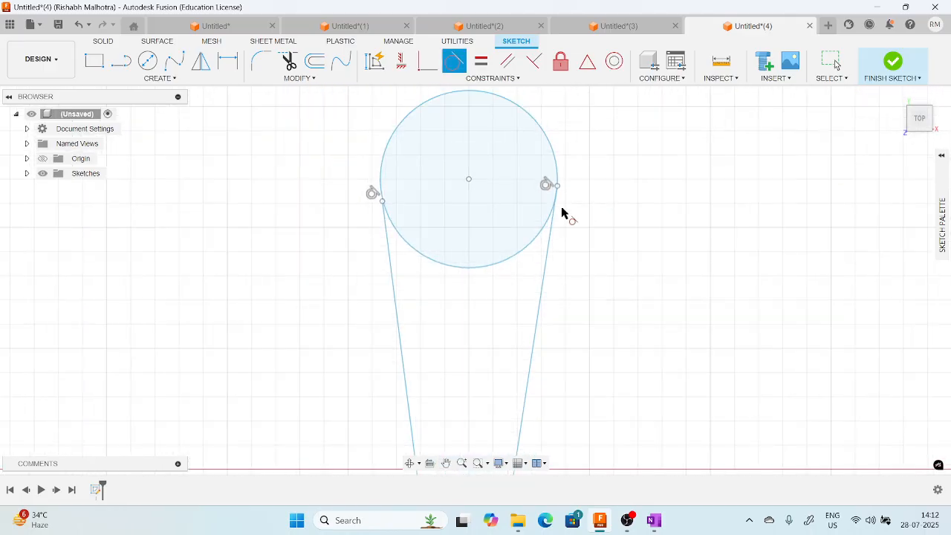
{"action": "scroll", "coordinate": [520, 209], "scroll_direction": "down", "scroll_amount": 1}
{"action": "scroll", "coordinate": [434, 212], "scroll_direction": "up", "scroll_amount": 3}
{"action": "scroll", "coordinate": [426, 222], "scroll_direction": "down", "scroll_amount": 1}
Extend the upper end of the left tangent line to meet the large circle.
{"action": "scroll", "coordinate": [422, 216], "scroll_direction": "up", "scroll_amount": 4}
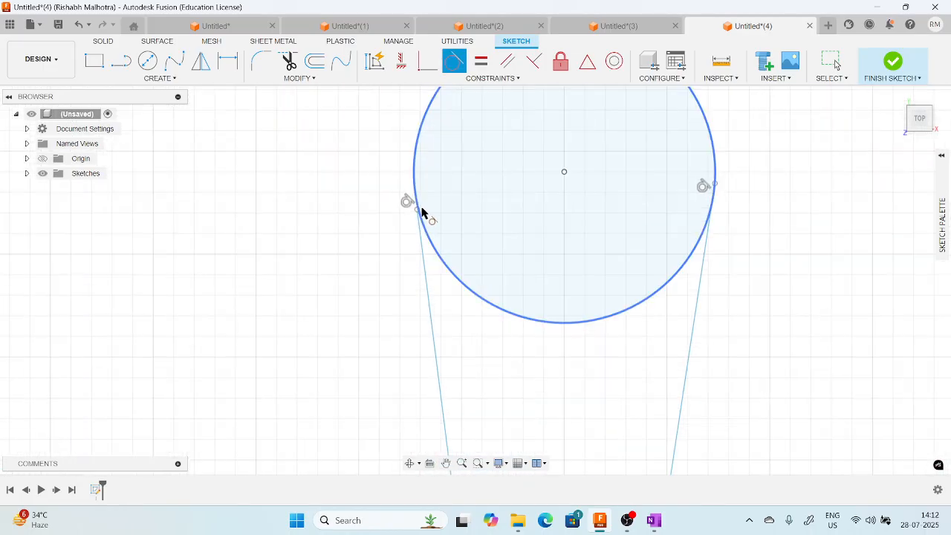
{"action": "scroll", "coordinate": [380, 246], "scroll_direction": "up", "scroll_amount": 3}
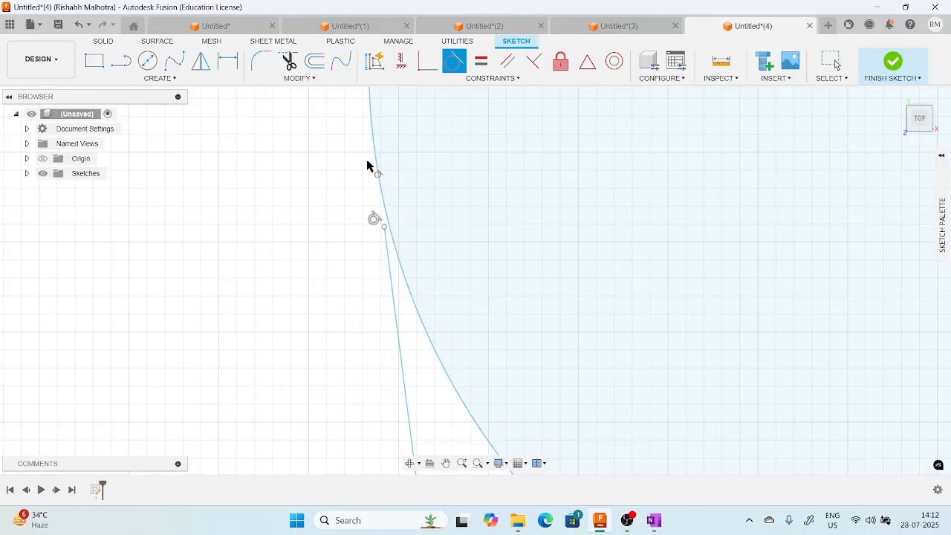
{"action": "left_click", "coordinate": [297, 79]}
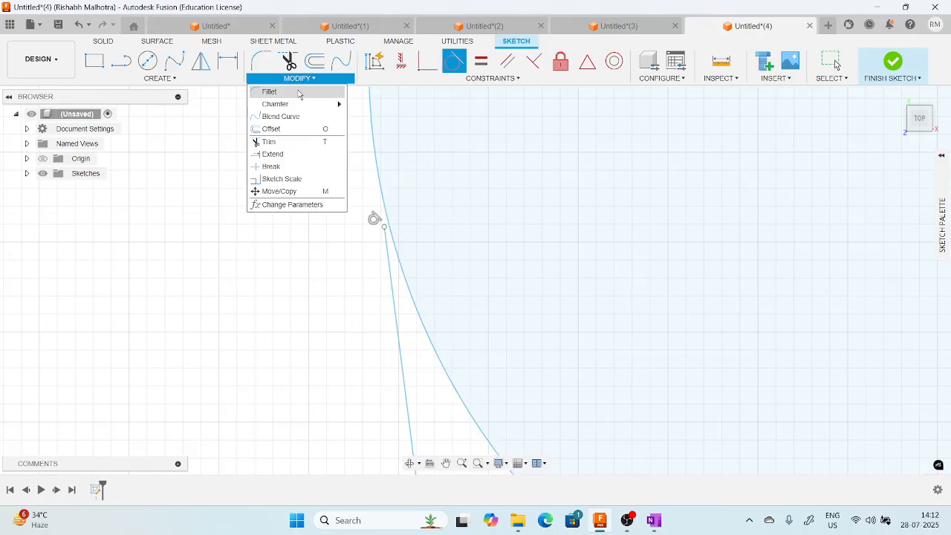
{"action": "left_click", "coordinate": [274, 155]}
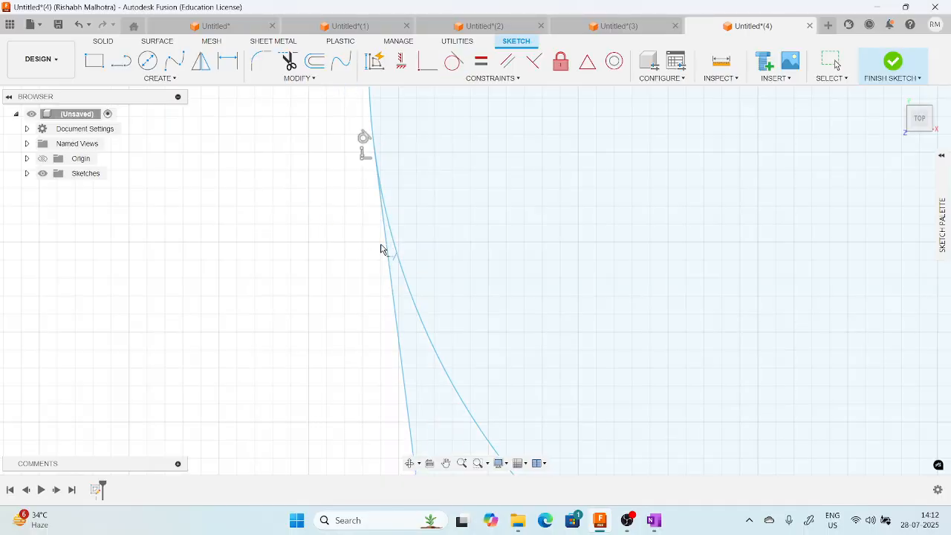
{"action": "scroll", "coordinate": [308, 250], "scroll_direction": "down", "scroll_amount": 5}
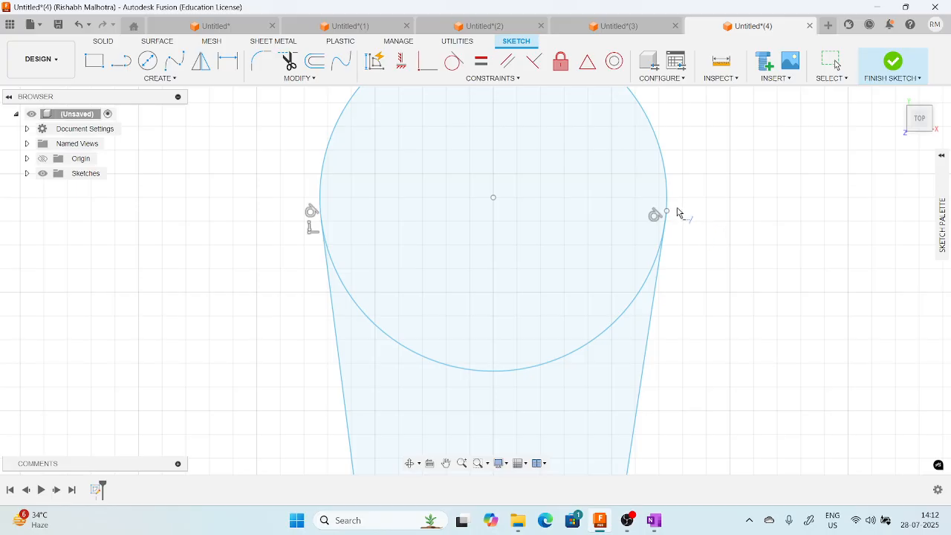
{"action": "scroll", "coordinate": [675, 212], "scroll_direction": "up", "scroll_amount": 2}
{"action": "scroll", "coordinate": [675, 219], "scroll_direction": "down", "scroll_amount": 6}
{"action": "middle_click_drag", "start_coordinate": [654, 392], "coordinate": [625, 288]}
{"action": "middle_click_drag", "start_coordinate": [415, 269], "coordinate": [403, 275]}
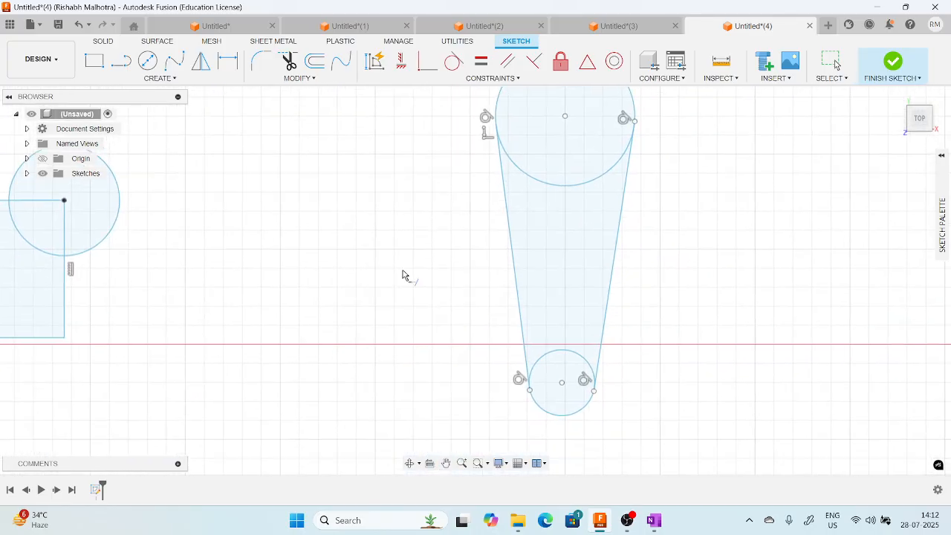
{"action": "left_click", "coordinate": [300, 78]}
{"action": "left_click", "coordinate": [278, 145]}
{"action": "mouse_move", "coordinate": [582, 208]}
{"action": "middle_mouse_down"}
{"action": "mouse_move", "coordinate": [560, 268]}
{"action": "mouse_move", "coordinate": [565, 186]}
{"action": "middle_mouse_up"}
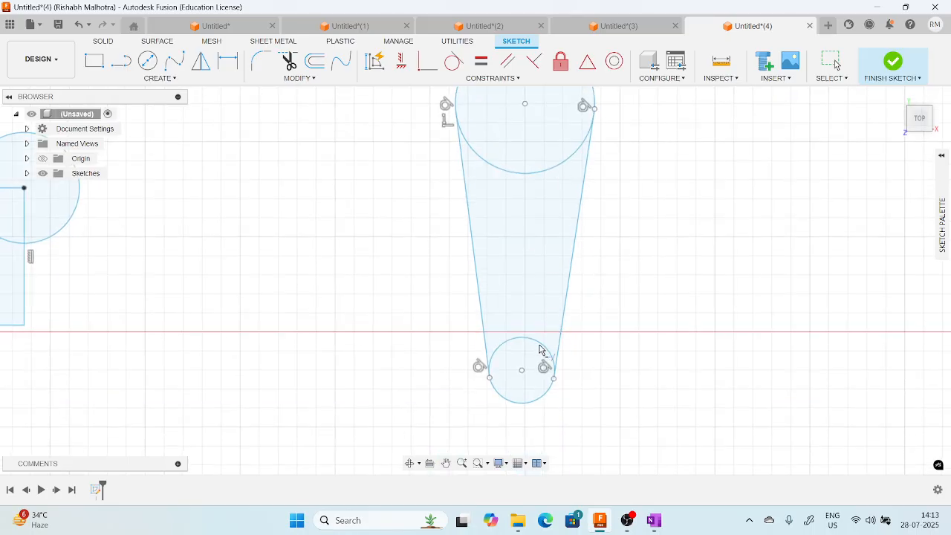
{"action": "scroll", "coordinate": [538, 346], "scroll_direction": "up", "scroll_amount": 5}
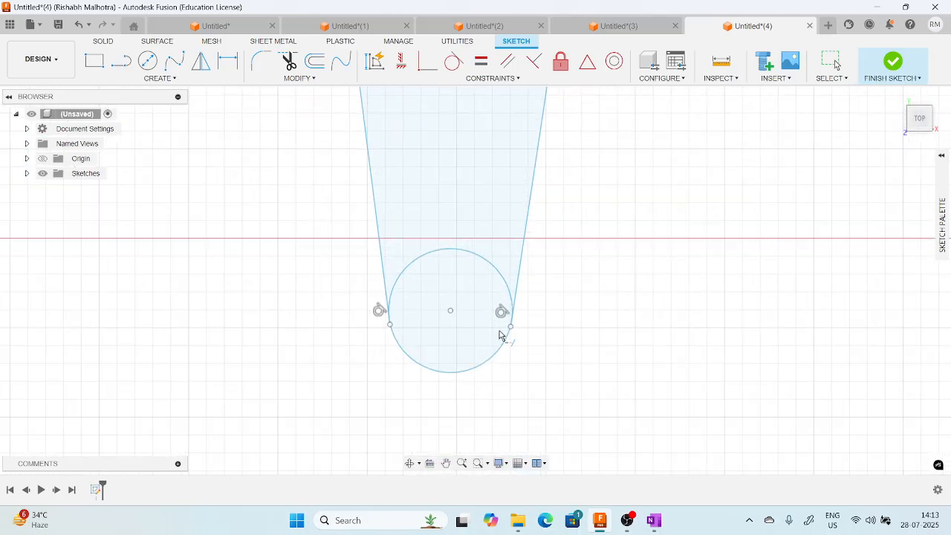
{"action": "scroll", "coordinate": [513, 323], "scroll_direction": "up", "scroll_amount": 5}
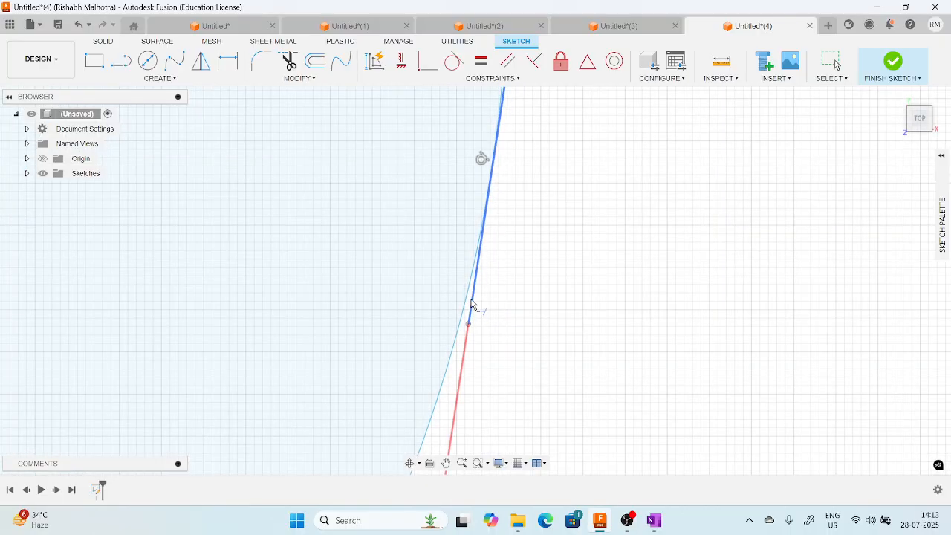
Trim the overhanging lower end of the right tangent line back to the small circle.
{"action": "left_click", "coordinate": [290, 62]}
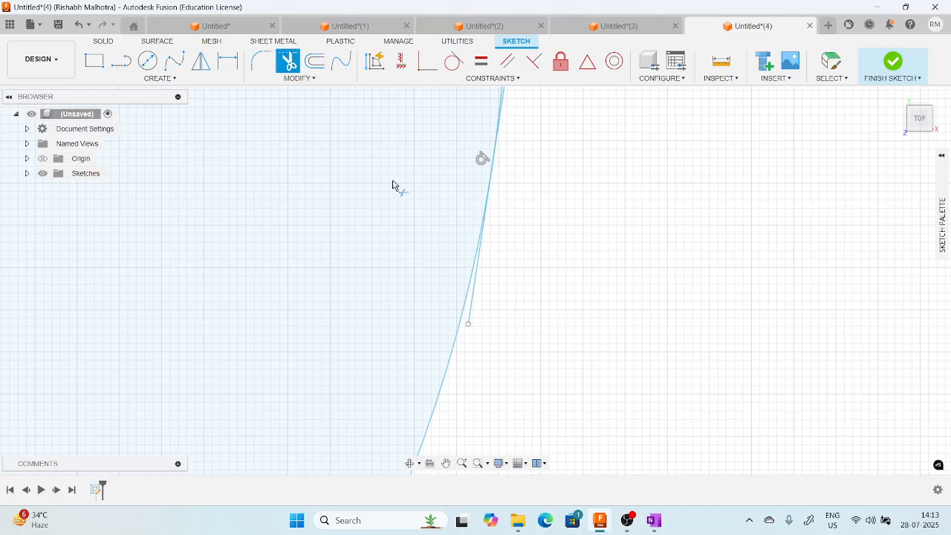
{"action": "left_click", "coordinate": [479, 310]}
{"action": "scroll", "coordinate": [538, 352], "scroll_direction": "down", "scroll_amount": 4}
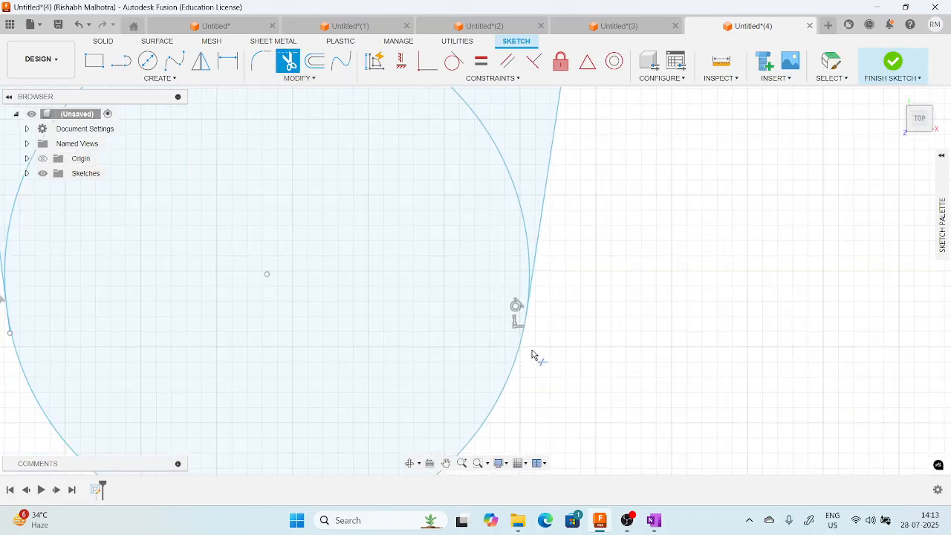
Trim away the large circle's lower arc between the two tangent lines.
{"action": "scroll", "coordinate": [533, 356], "scroll_direction": "down", "scroll_amount": 5}
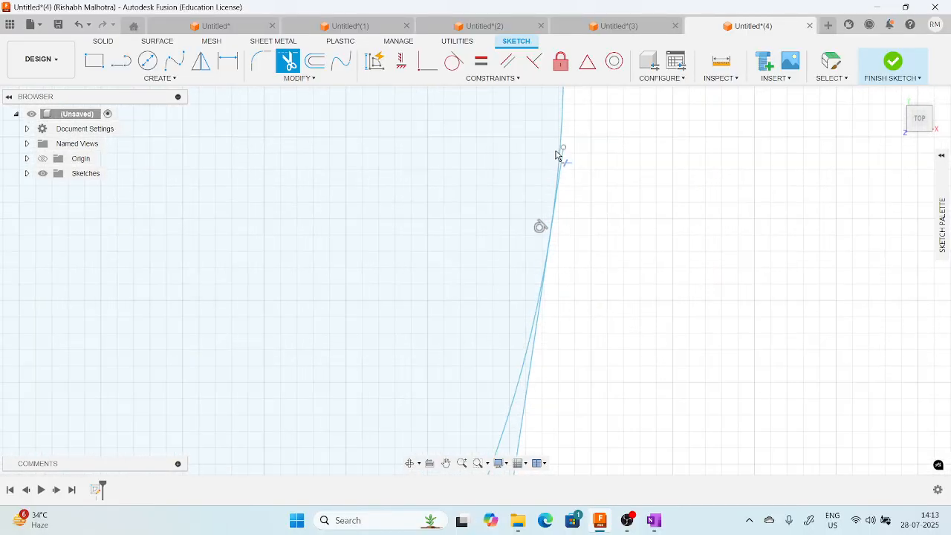
{"action": "scroll", "coordinate": [611, 240], "scroll_direction": "down", "scroll_amount": 5}
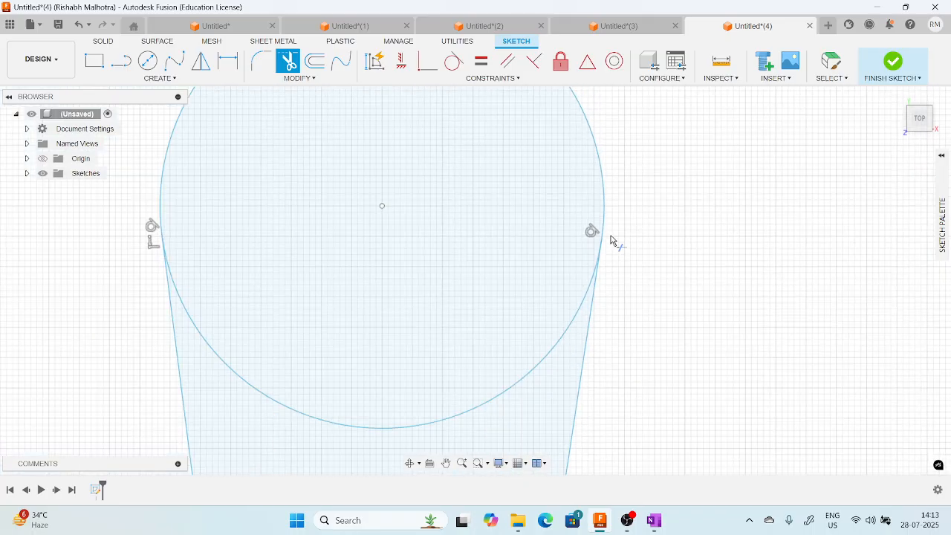
{"action": "scroll", "coordinate": [386, 264], "scroll_direction": "up", "scroll_amount": 8}
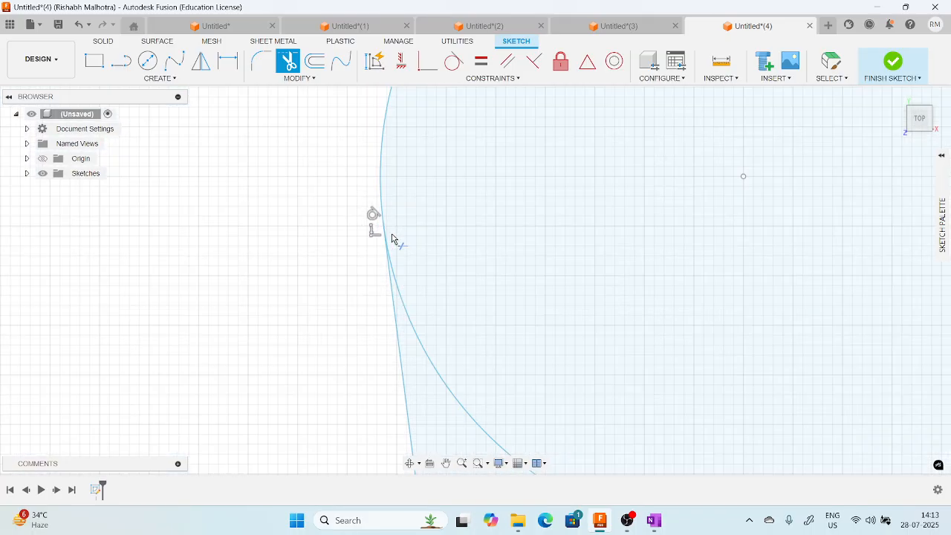
{"action": "scroll", "coordinate": [374, 245], "scroll_direction": "up", "scroll_amount": 3}
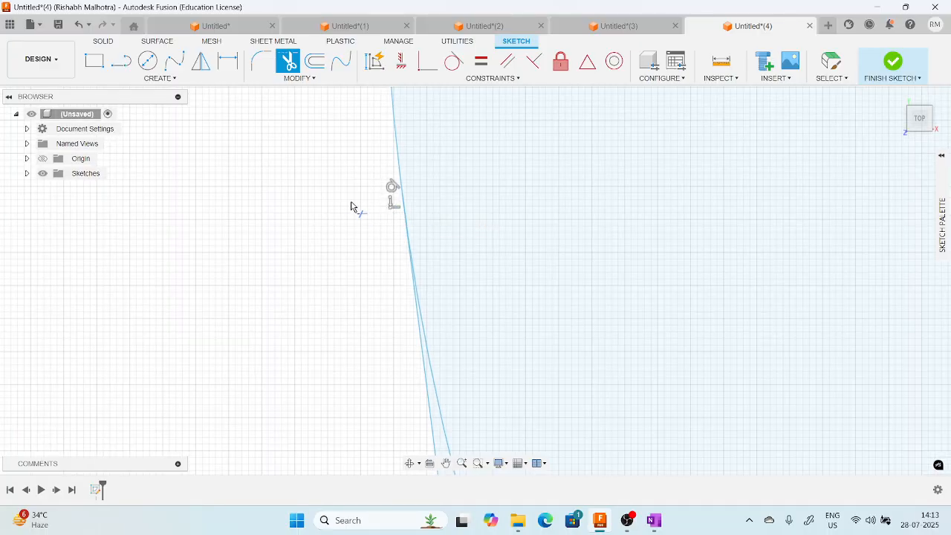
{"action": "scroll", "coordinate": [338, 199], "scroll_direction": "down", "scroll_amount": 8}
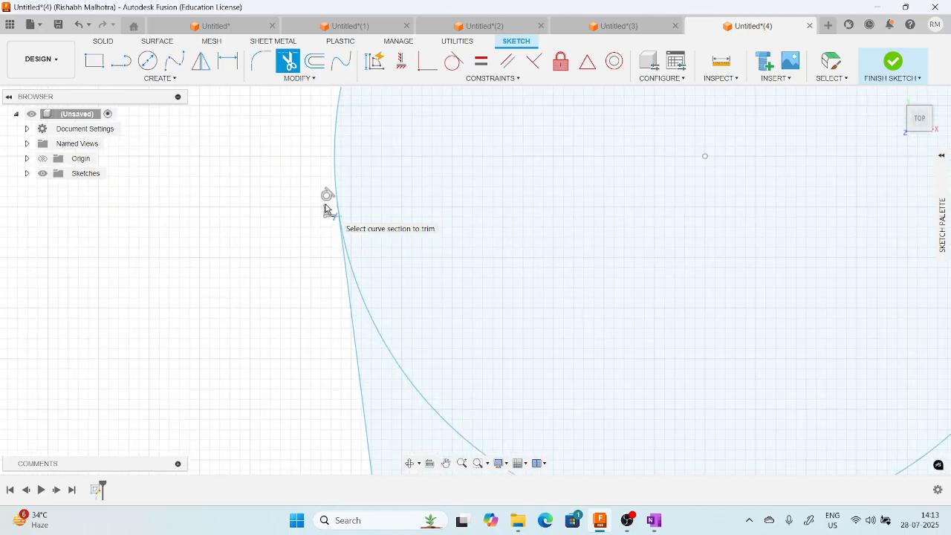
{"action": "scroll", "coordinate": [324, 209], "scroll_direction": "down", "scroll_amount": 2}
{"action": "left_click", "coordinate": [421, 280]}
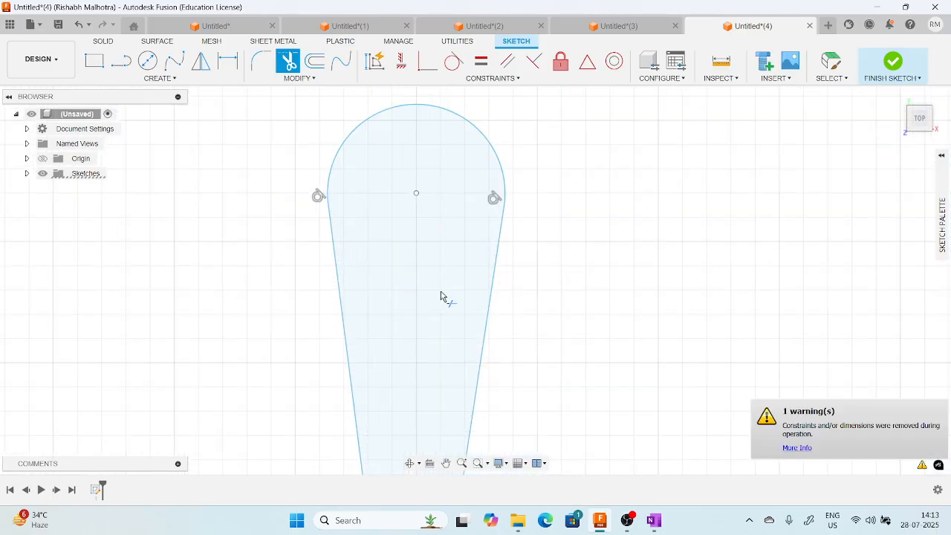
Trim away the small circle's upper arc between the tangent lines to form one closed tapered slot outline.
{"action": "scroll", "coordinate": [443, 309], "scroll_direction": "down", "scroll_amount": 3}
{"action": "scroll", "coordinate": [426, 416], "scroll_direction": "up", "scroll_amount": 2}
{"action": "left_click", "coordinate": [420, 403]}
{"action": "scroll", "coordinate": [552, 324], "scroll_direction": "down", "scroll_amount": 1}
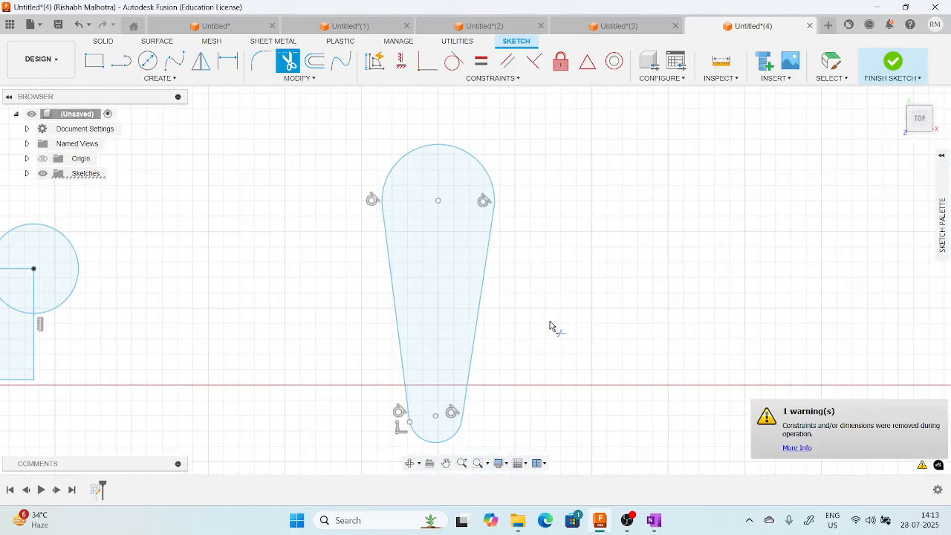
{"action": "key", "text": "Escape"}
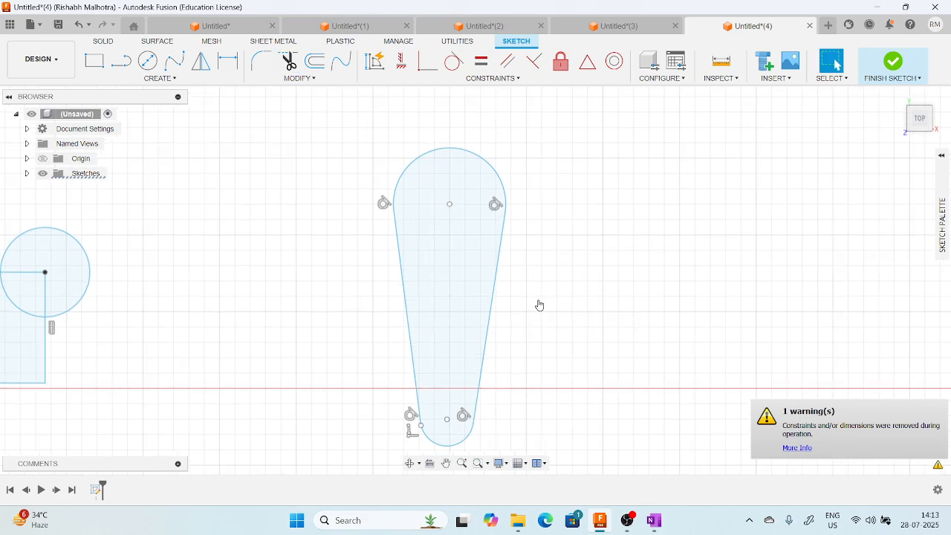
{"action": "middle_click_drag", "start_coordinate": [450, 302], "coordinate": [402, 289]}
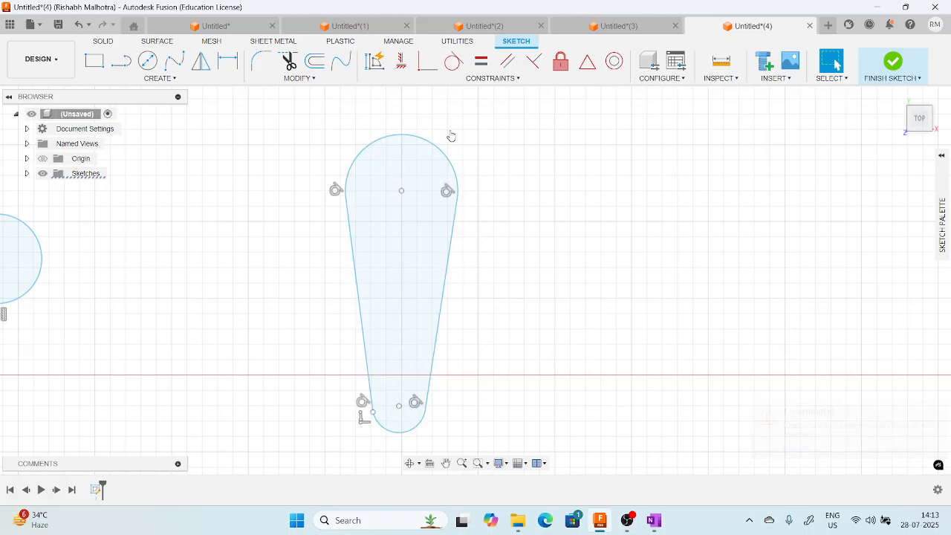
{"action": "left_click", "coordinate": [520, 79]}
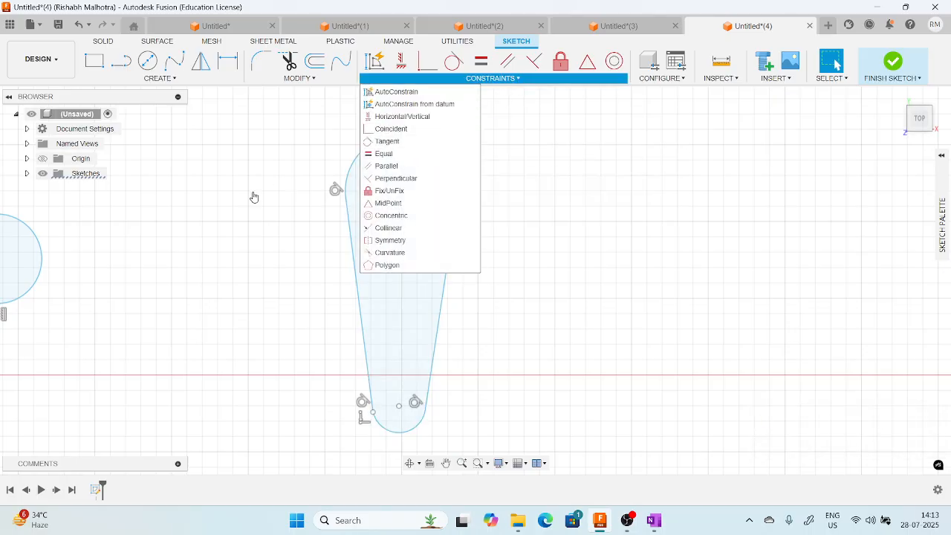
{"action": "left_click", "coordinate": [155, 151]}
{"action": "scroll", "coordinate": [229, 251], "scroll_direction": "down", "scroll_amount": 3}
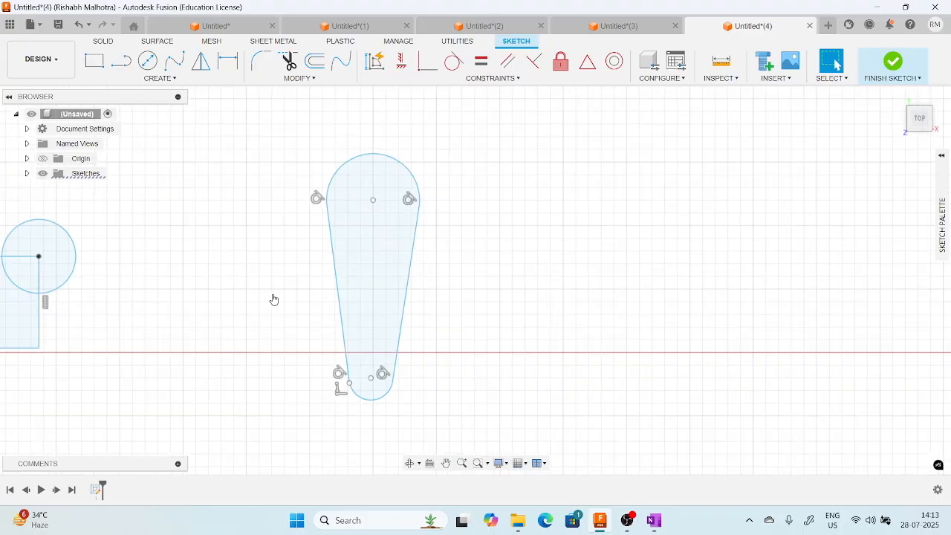
Sketch a two-corner rectangle, wider than tall and about 83 mm high, in the empty area right of the tapered rounded profile.
{"action": "middle_click_drag", "start_coordinate": [272, 295], "coordinate": [555, 293]}
{"action": "scroll", "coordinate": [287, 298], "scroll_direction": "up", "scroll_amount": 1}
{"action": "mouse_move", "coordinate": [320, 293]}
{"action": "middle_mouse_down"}
{"action": "mouse_move", "coordinate": [290, 288]}
{"action": "mouse_move", "coordinate": [257, 240]}
{"action": "middle_mouse_up"}
{"action": "scroll", "coordinate": [286, 298], "scroll_direction": "up", "scroll_amount": 1}
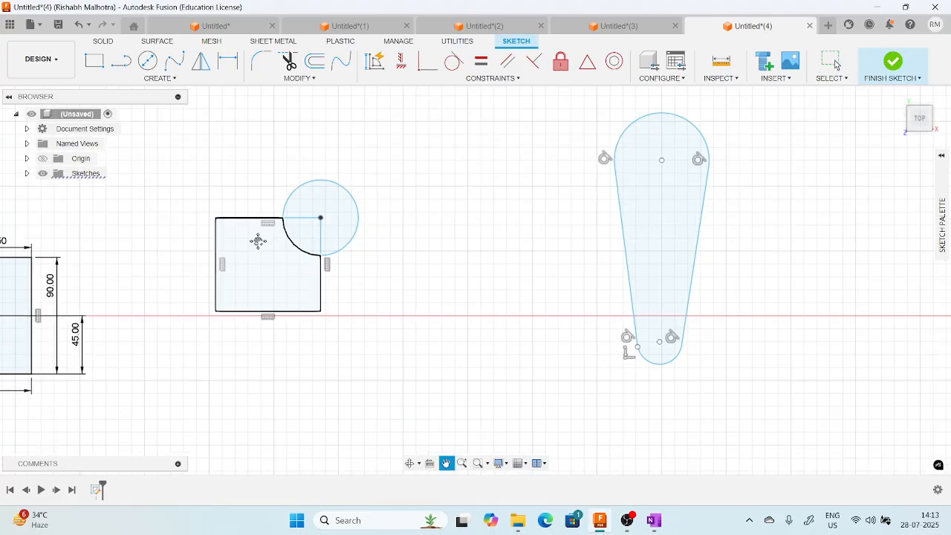
{"action": "scroll", "coordinate": [256, 242], "scroll_direction": "up", "scroll_amount": 2}
{"action": "middle_click_drag", "start_coordinate": [510, 188], "coordinate": [432, 219]}
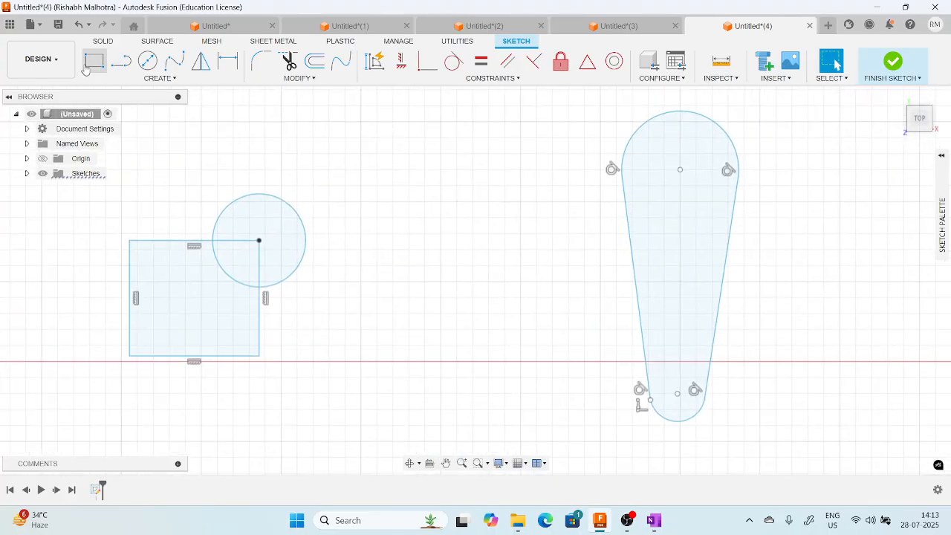
{"action": "left_click", "coordinate": [94, 61]}
{"action": "middle_click_drag", "start_coordinate": [872, 188], "coordinate": [469, 197]}
{"action": "left_click", "coordinate": [469, 195]}
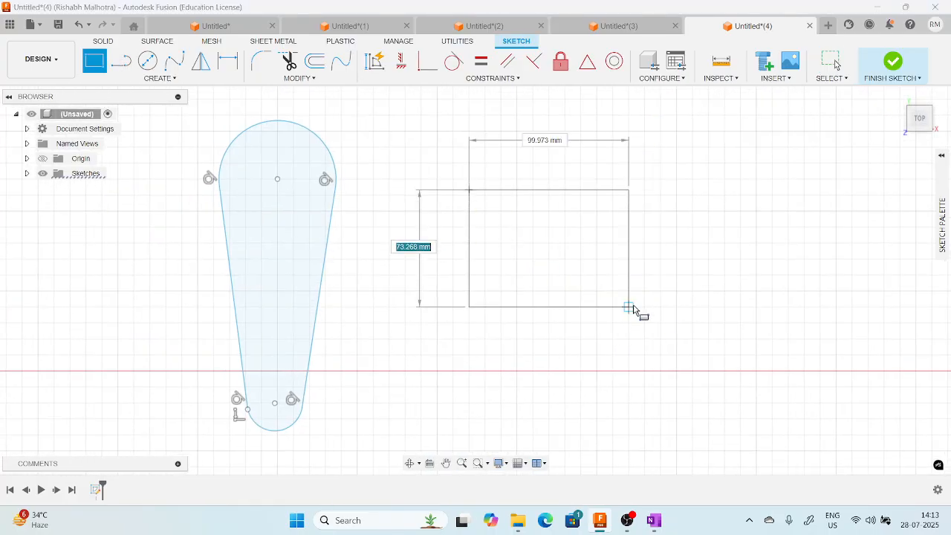
{"action": "left_click", "coordinate": [663, 327]}
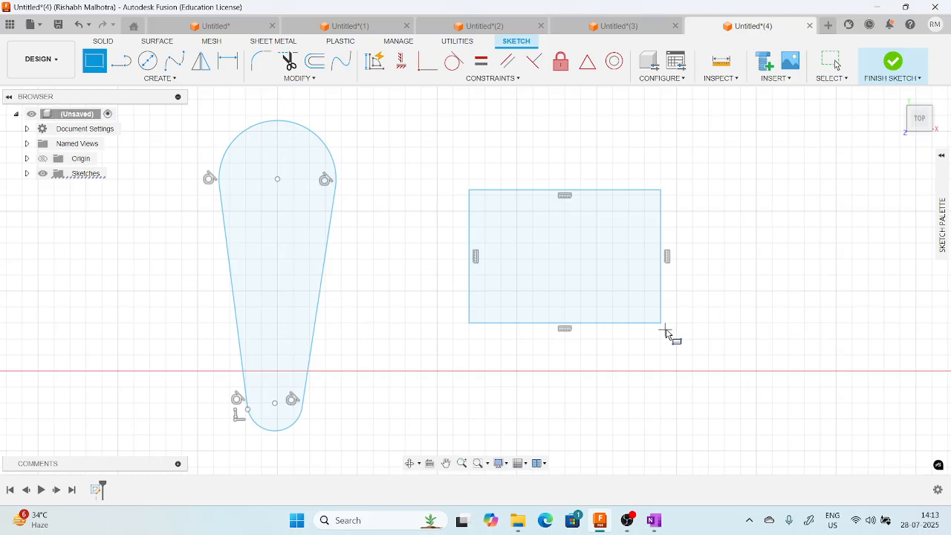
Apply an Equal constraint between the new rectangle's right side and its top side.
{"action": "left_click", "coordinate": [481, 62]}
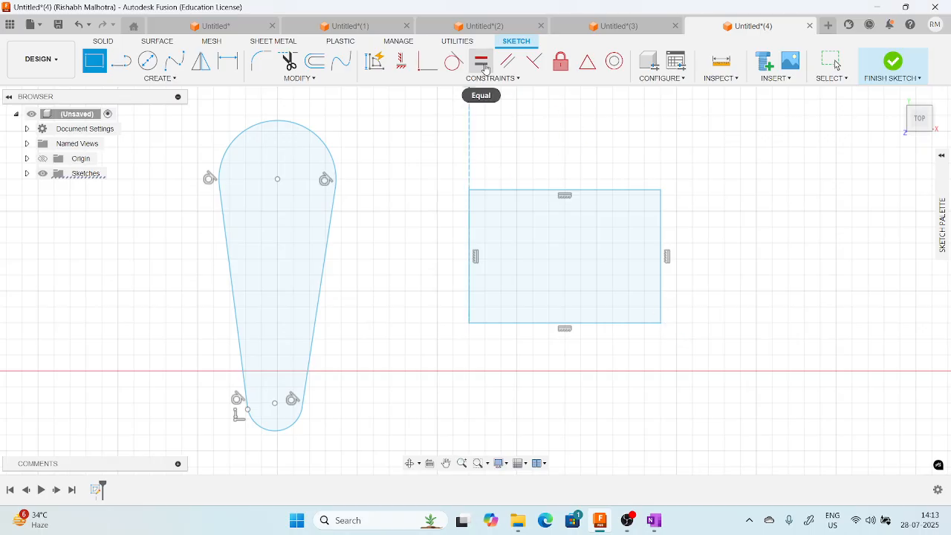
{"action": "left_click", "coordinate": [662, 281]}
{"action": "left_click", "coordinate": [603, 191]}
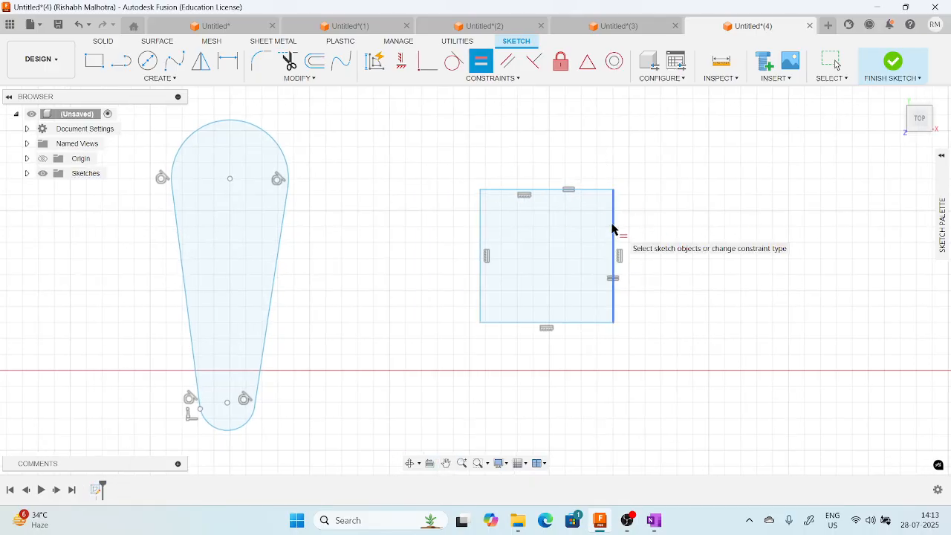
{"action": "key", "text": "Escape"}
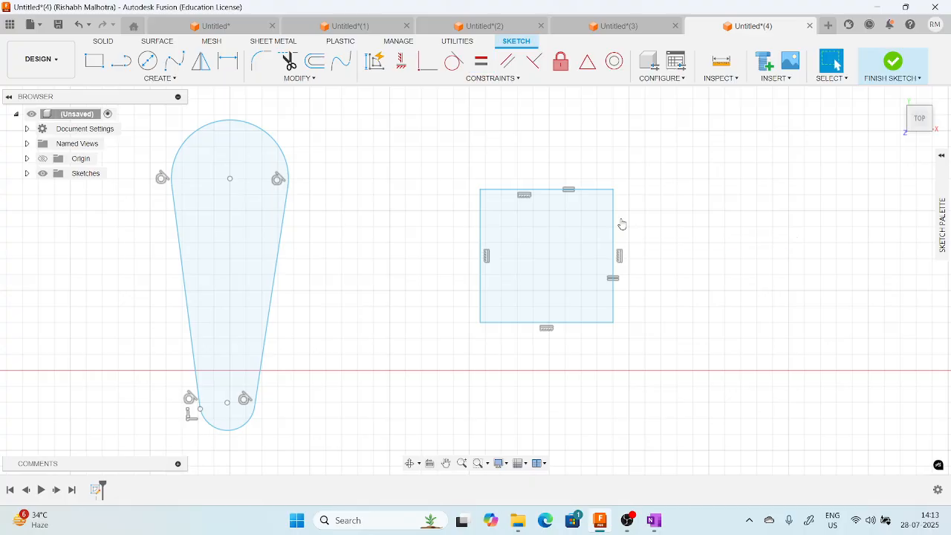
Dimension the square's right side and set its length to 90 mm.
{"action": "key", "text": "d"}
{"action": "left_click", "coordinate": [613, 227]}
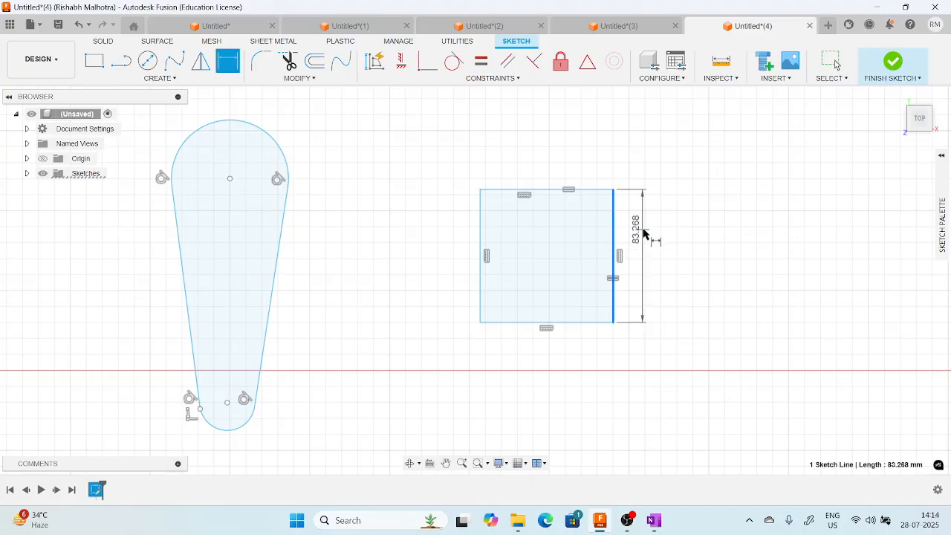
{"action": "left_click", "coordinate": [648, 231]}
{"action": "type", "text": "90"}
{"action": "key", "text": "Return"}
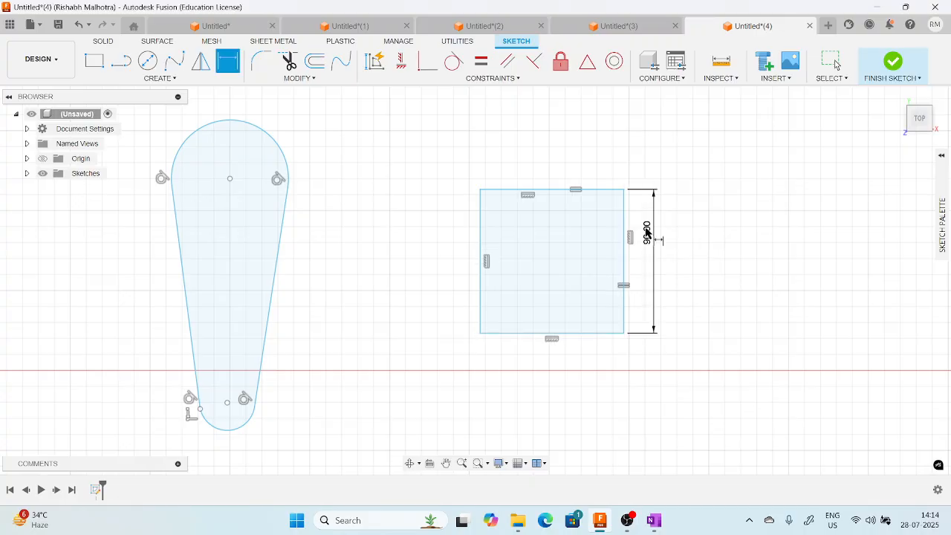
{"action": "left_click", "coordinate": [554, 190]}
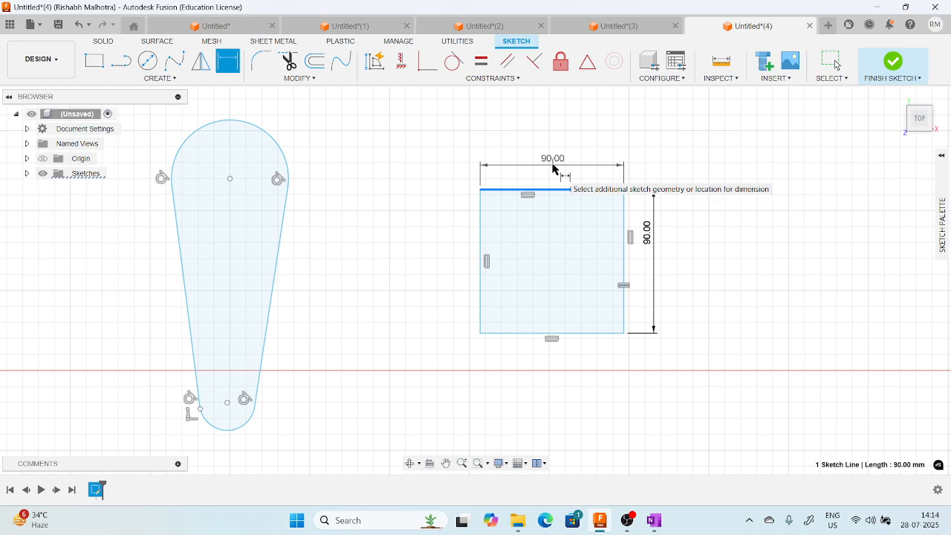
{"action": "key", "text": "Escape"}
Sketch a slanted line about 122 mm long in the gap between the tapered rounded profile and the square.
{"action": "left_click", "coordinate": [494, 78]}
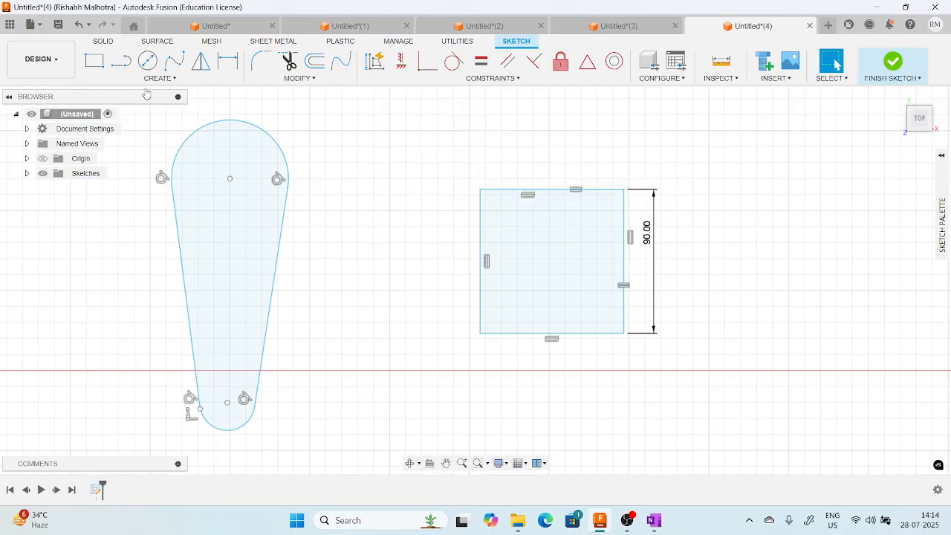
{"action": "key", "text": "l"}
{"action": "left_click", "coordinate": [341, 211]}
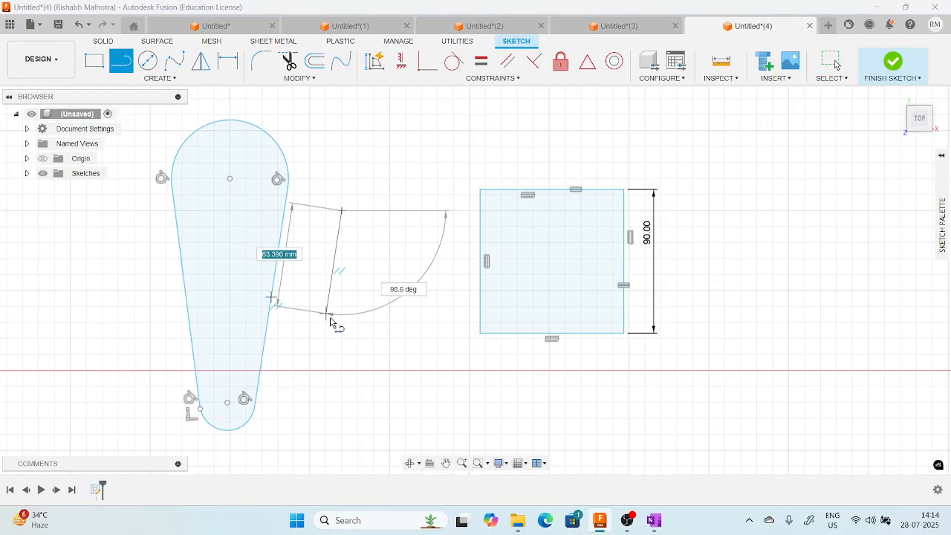
{"action": "left_click", "coordinate": [374, 402]}
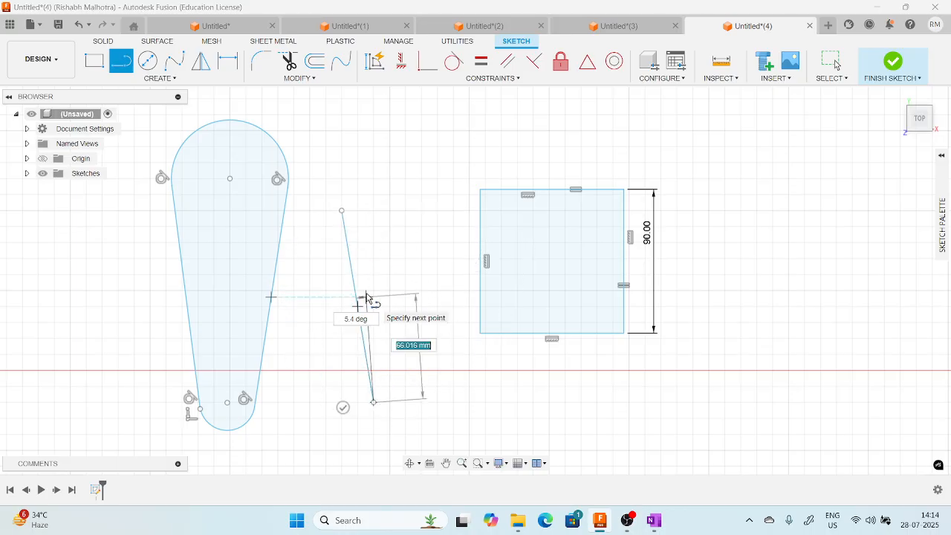
{"action": "key", "text": "Escape"}
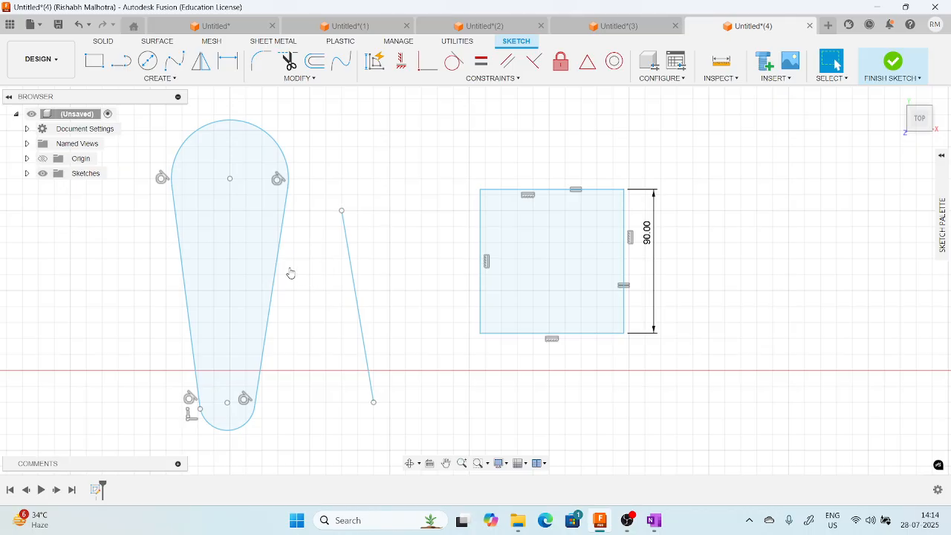
Apply a Parallel constraint between the slanted line and the tapered profile's right side line.
{"action": "left_click", "coordinate": [508, 61]}
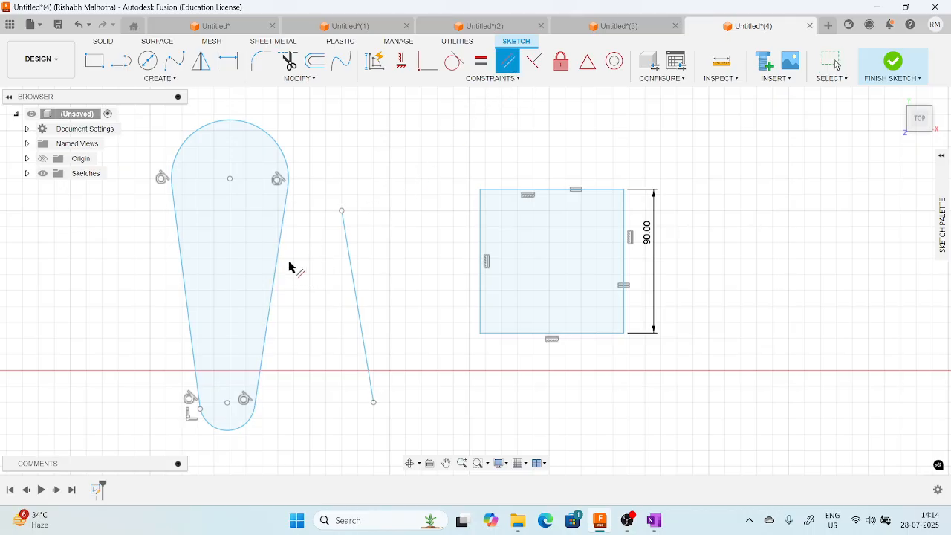
{"action": "left_click", "coordinate": [348, 253]}
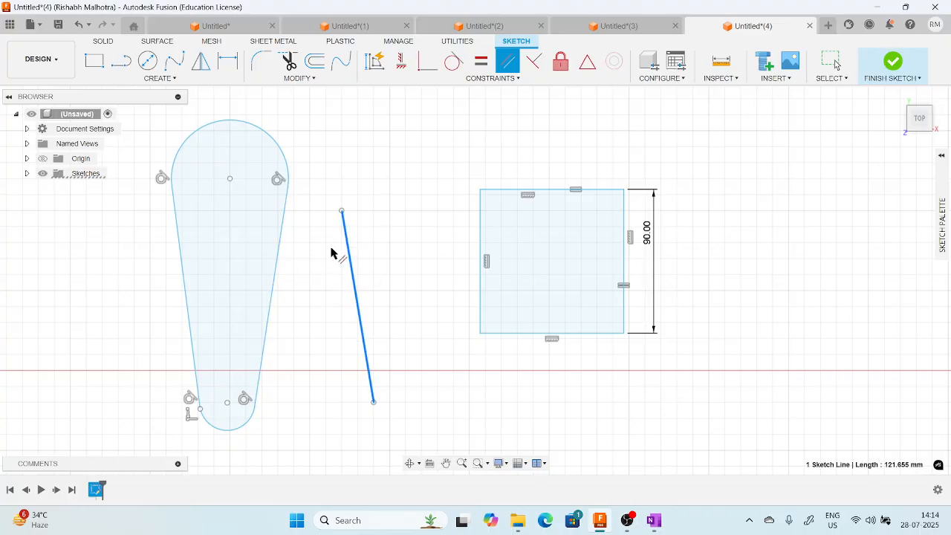
{"action": "left_click", "coordinate": [276, 254]}
{"action": "middle_click_drag", "start_coordinate": [368, 284], "coordinate": [359, 270]}
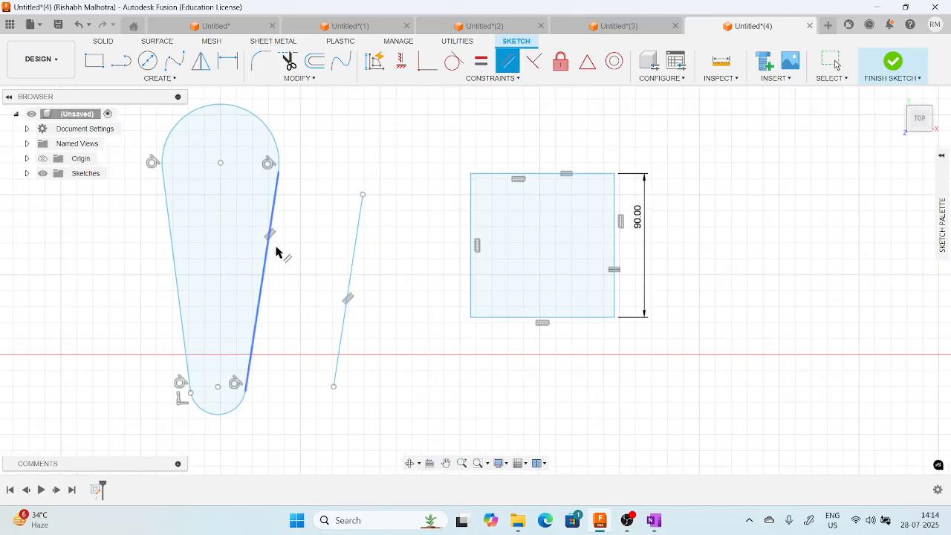
{"action": "scroll", "coordinate": [269, 242], "scroll_direction": "up", "scroll_amount": 2}
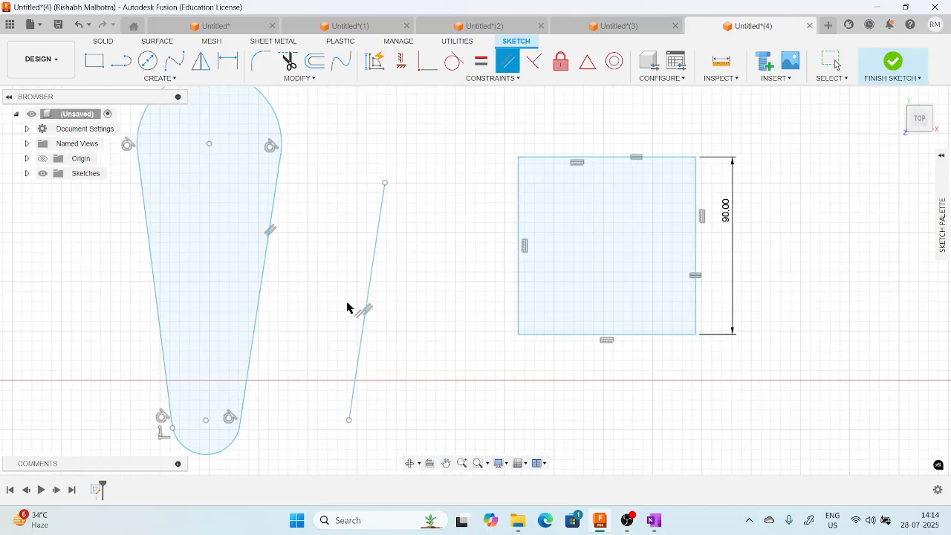
{"action": "scroll", "coordinate": [444, 273], "scroll_direction": "down", "scroll_amount": 1}
{"action": "middle_click_drag", "start_coordinate": [461, 232], "coordinate": [412, 281]}
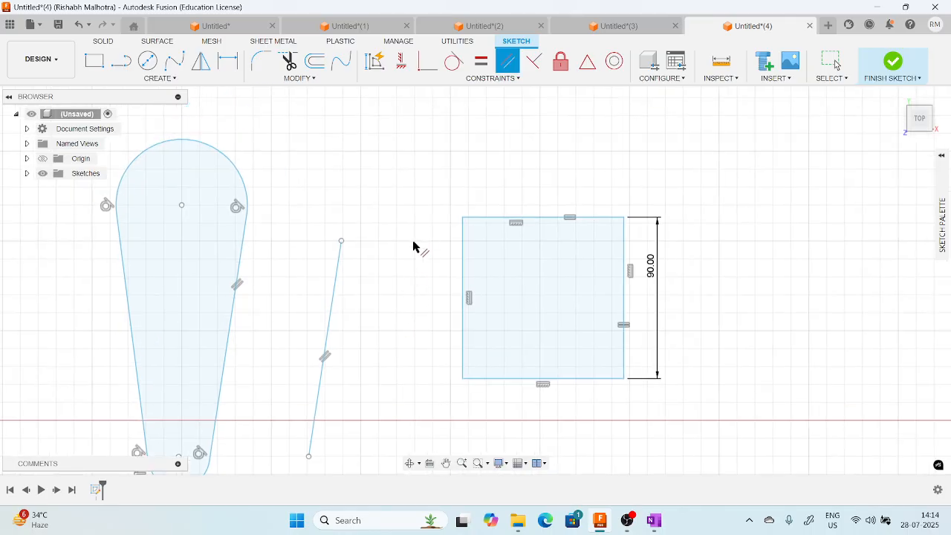
{"action": "key", "text": "Escape"}
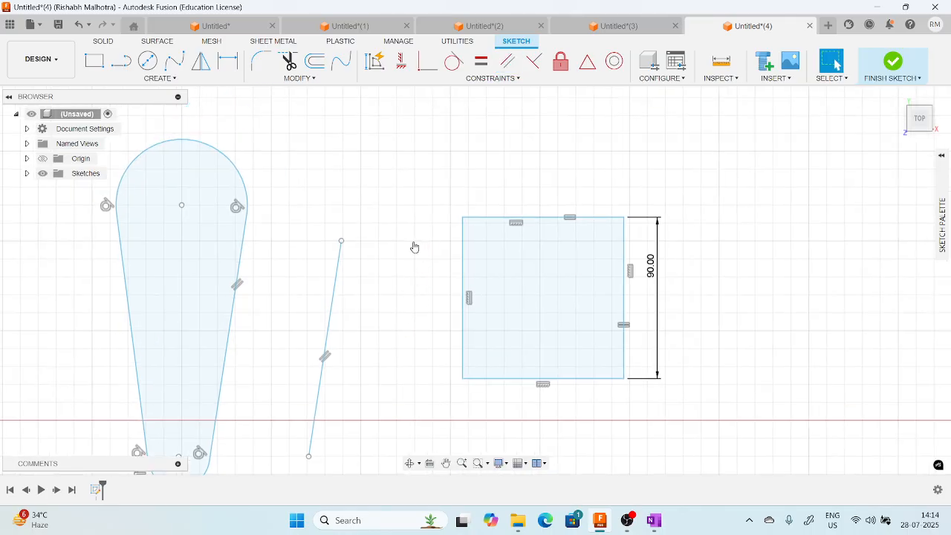
Delete the parallel constraint on the slanted line and shift the line's upper endpoint slightly to the left.
{"action": "right_click", "coordinate": [238, 286]}
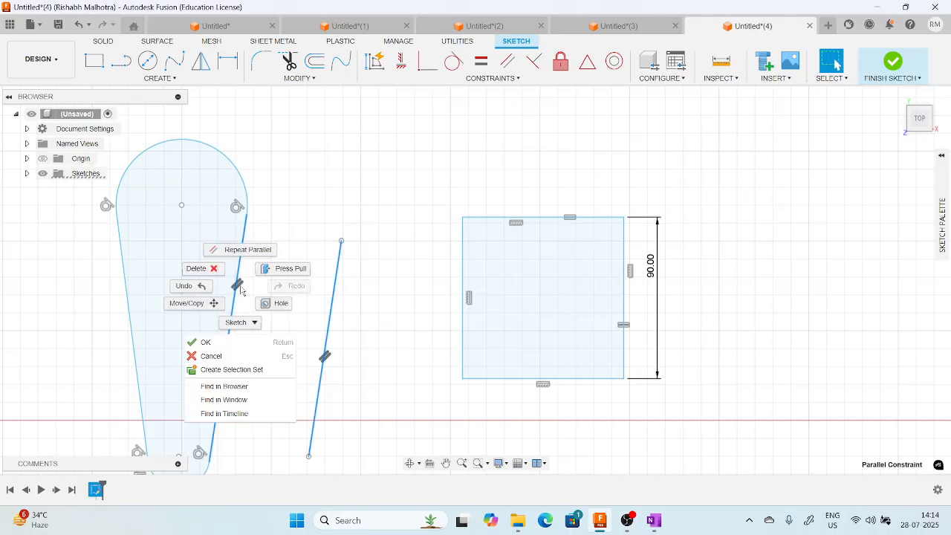
{"action": "left_click", "coordinate": [192, 285]}
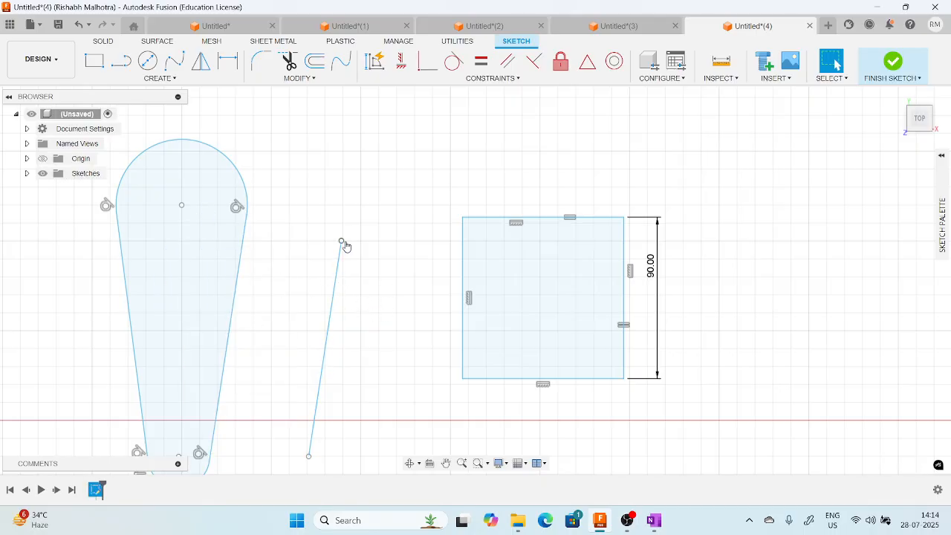
{"action": "mouse_move", "coordinate": [343, 245]}
{"action": "left_mouse_down"}
{"action": "mouse_move", "coordinate": [301, 223]}
{"action": "mouse_move", "coordinate": [340, 238]}
{"action": "mouse_move", "coordinate": [330, 232]}
{"action": "left_mouse_up"}
{"action": "middle_click_drag", "start_coordinate": [403, 190], "coordinate": [404, 168]}
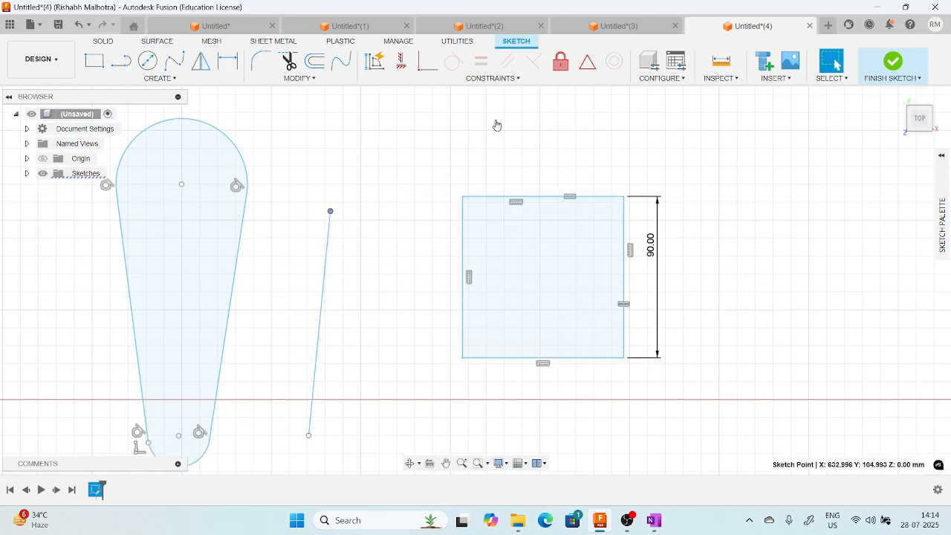
{"action": "left_click", "coordinate": [507, 83]}
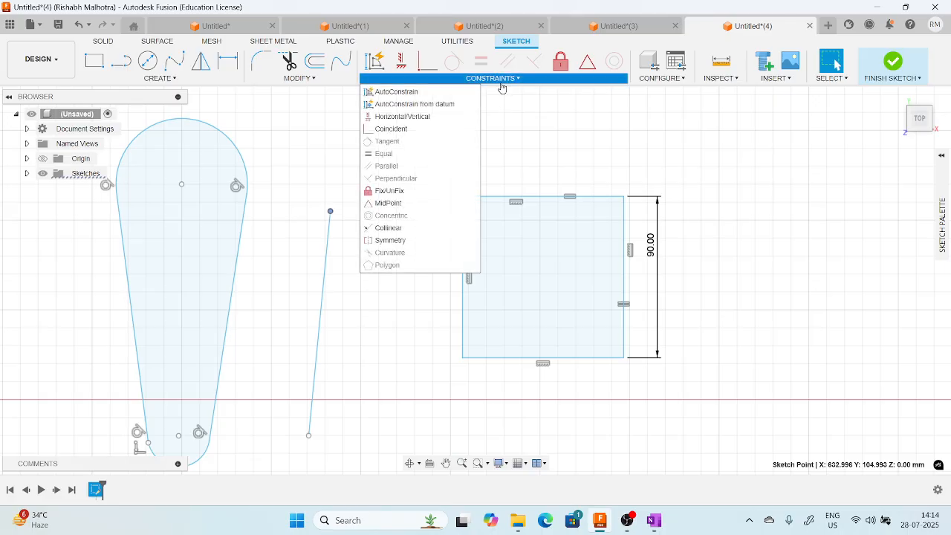
{"action": "left_click", "coordinate": [402, 208]}
{"action": "left_click", "coordinate": [506, 83]}
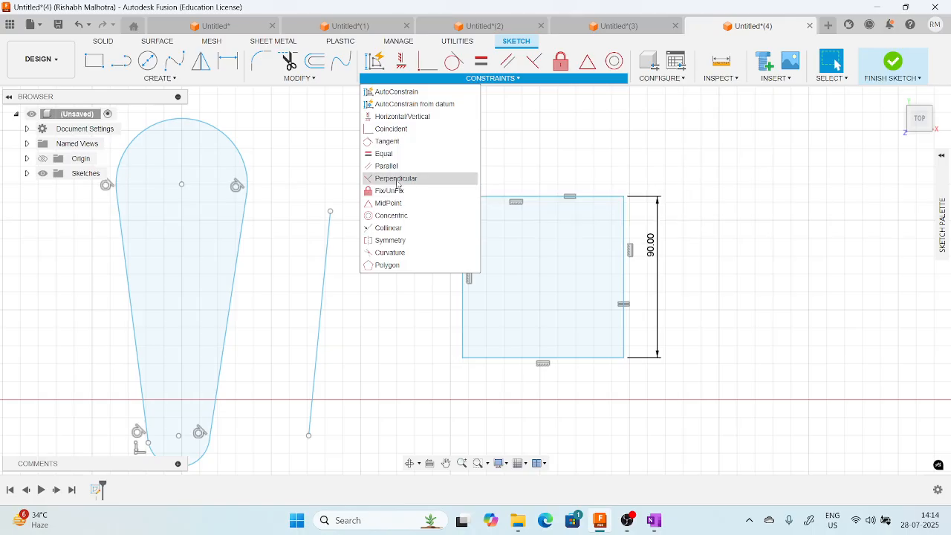
Sketch a diagonal line about 66 mm long just above the square, rising to the right.
{"action": "scroll", "coordinate": [587, 236], "scroll_direction": "down", "scroll_amount": 1}
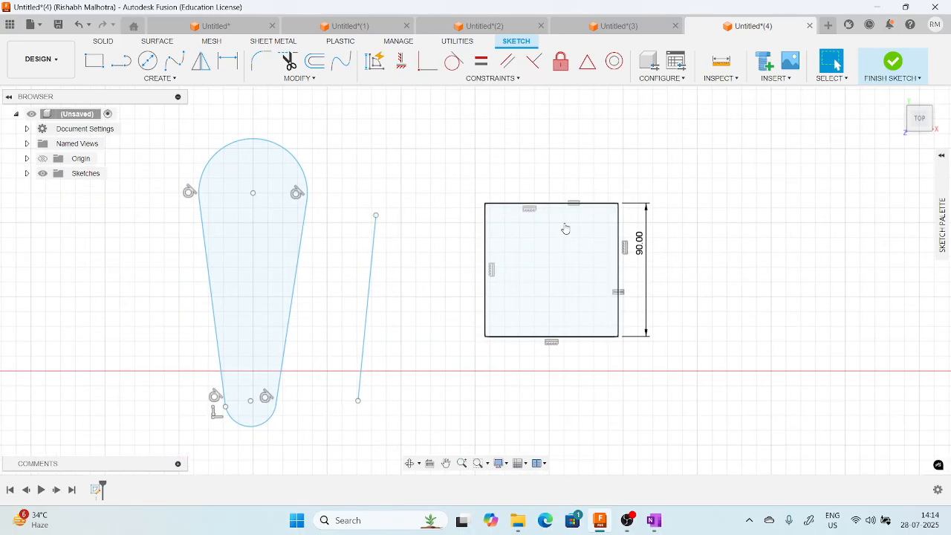
{"action": "middle_click_drag", "start_coordinate": [565, 227], "coordinate": [507, 310]}
{"action": "left_click", "coordinate": [117, 66]}
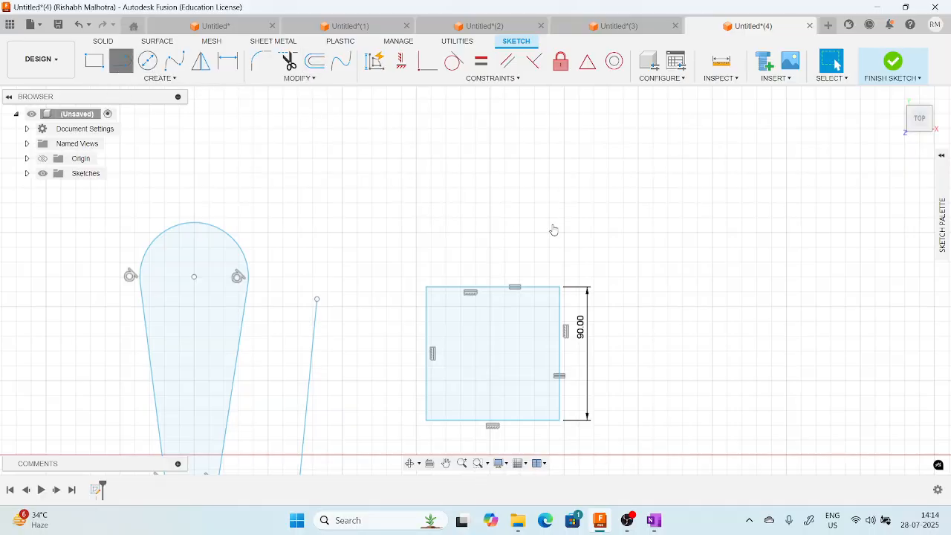
{"action": "left_click", "coordinate": [119, 67]}
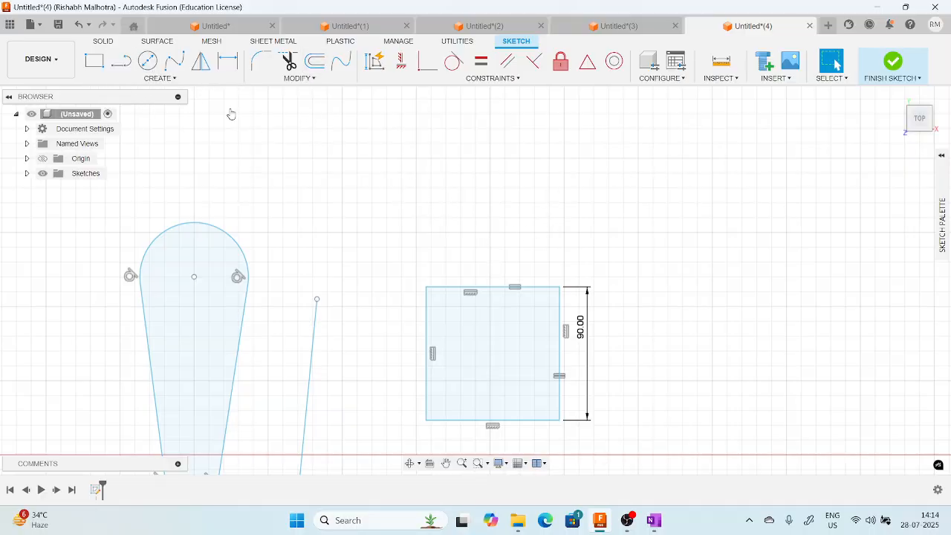
{"action": "key", "text": "l"}
{"action": "left_click", "coordinate": [526, 260]}
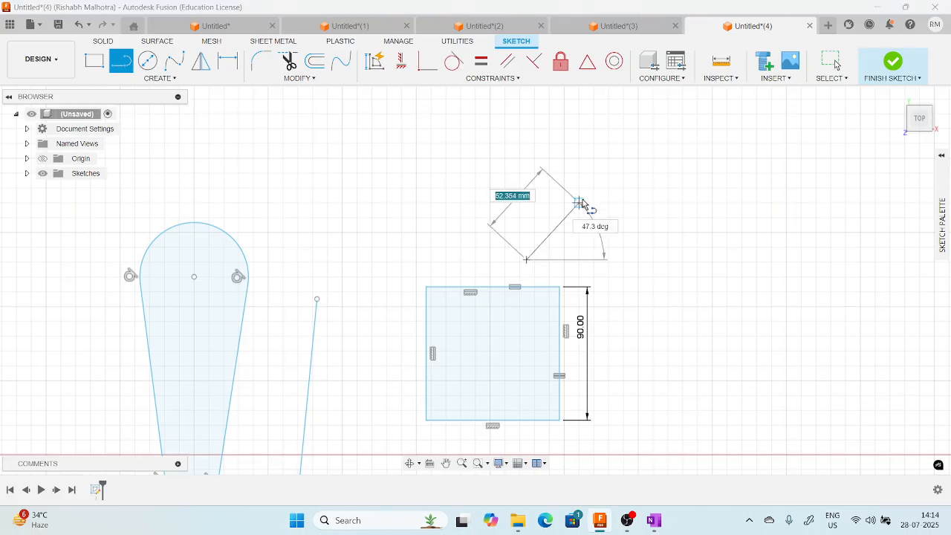
{"action": "left_click", "coordinate": [595, 185]}
{"action": "key", "text": "Escape"}
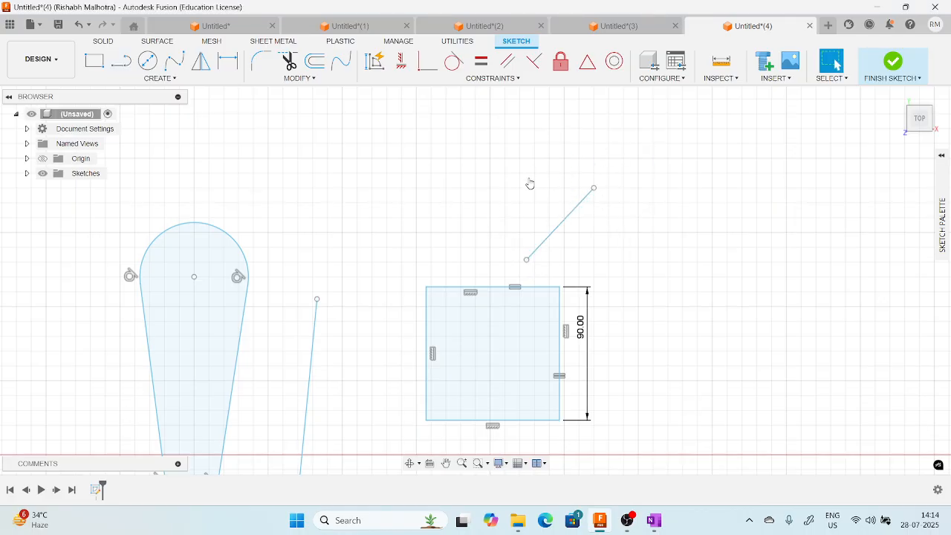
Apply a Perpendicular constraint between the diagonal line and the square's top side.
{"action": "scroll", "coordinate": [527, 231], "scroll_direction": "up", "scroll_amount": 2}
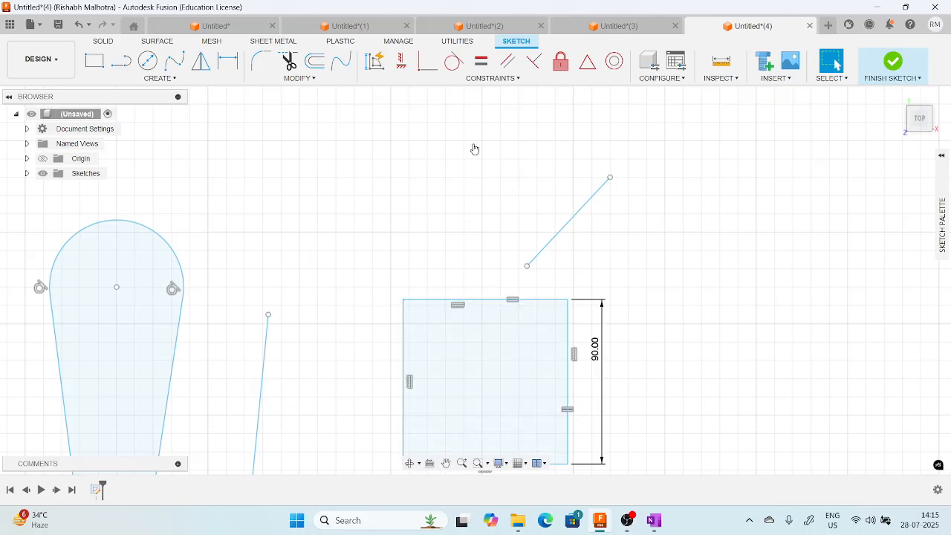
{"action": "left_click", "coordinate": [494, 78]}
{"action": "left_click", "coordinate": [405, 178]}
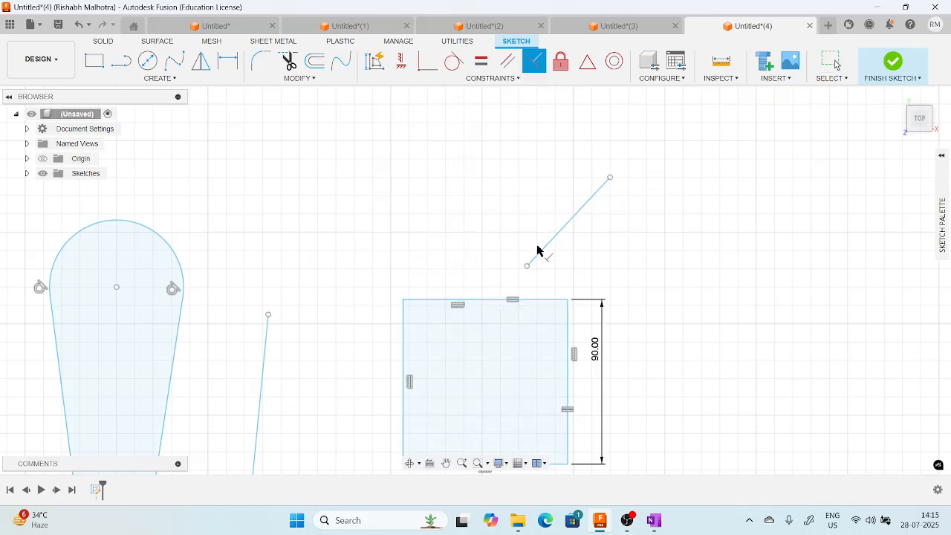
{"action": "left_click", "coordinate": [559, 237]}
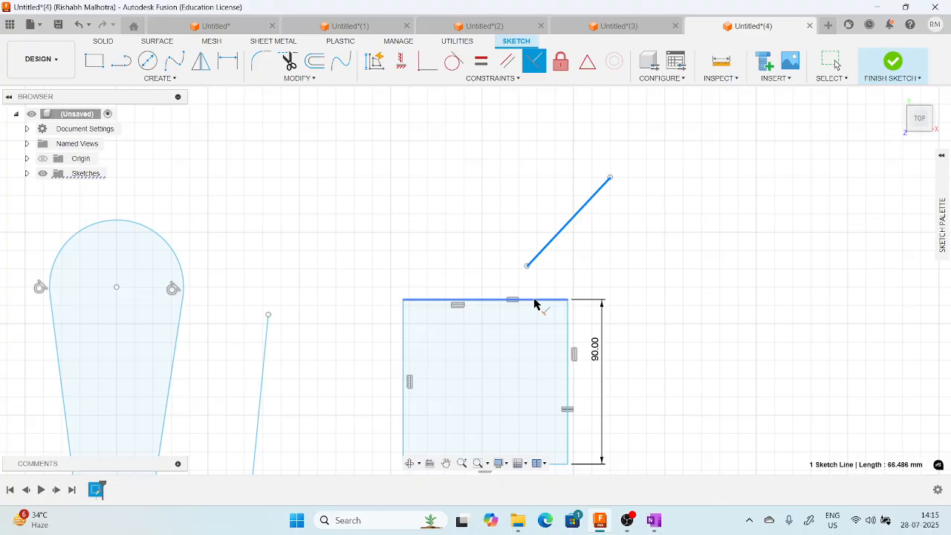
{"action": "left_click", "coordinate": [535, 301]}
{"action": "scroll", "coordinate": [567, 295], "scroll_direction": "up", "scroll_amount": 1}
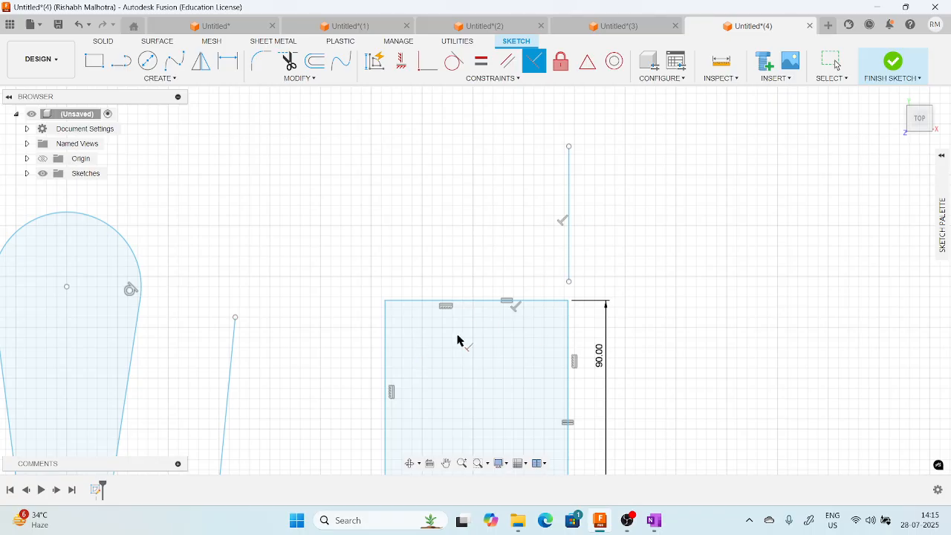
Sketch a rectangle about 86 mm wide to the right of the 90 mm square.
{"action": "middle_click_drag", "start_coordinate": [417, 211], "coordinate": [407, 247]}
{"action": "left_click", "coordinate": [492, 78]}
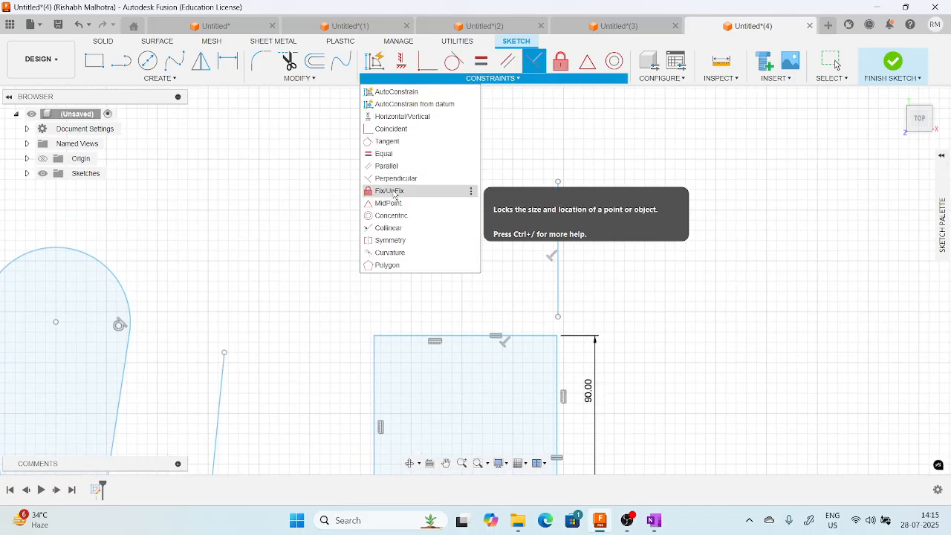
{"action": "scroll", "coordinate": [314, 225], "scroll_direction": "down", "scroll_amount": 2}
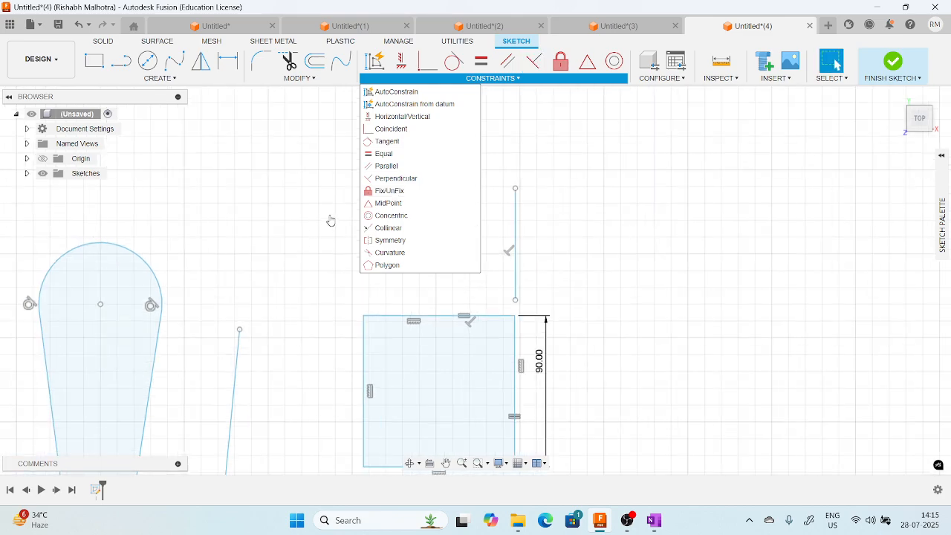
{"action": "mouse_move", "coordinate": [444, 267]}
{"action": "middle_mouse_down"}
{"action": "mouse_move", "coordinate": [420, 253]}
{"action": "mouse_move", "coordinate": [448, 223]}
{"action": "middle_mouse_up"}
{"action": "key", "text": "r"}
{"action": "left_click", "coordinate": [446, 219]}
{"action": "left_click", "coordinate": [591, 343]}
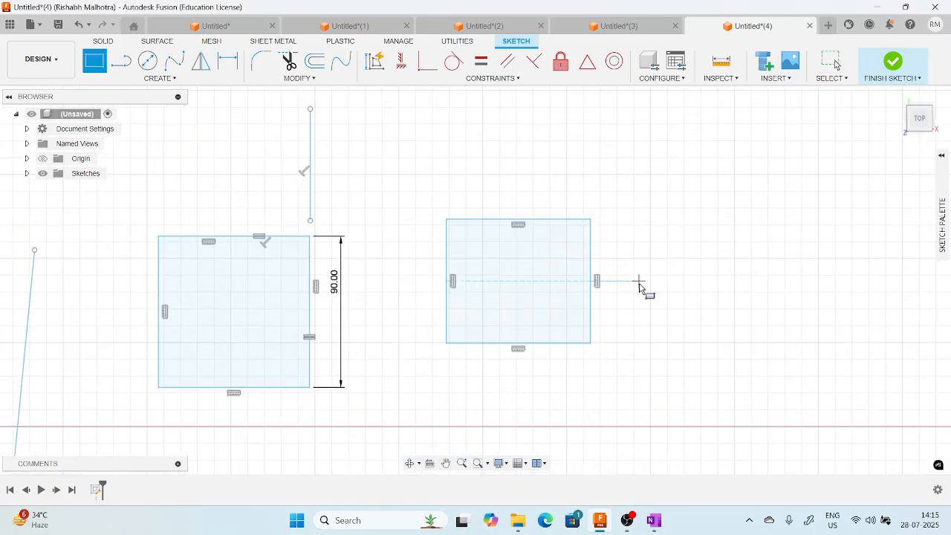
{"action": "middle_click_drag", "start_coordinate": [639, 281], "coordinate": [579, 286]}
{"action": "scroll", "coordinate": [455, 263], "scroll_direction": "up", "scroll_amount": 2}
{"action": "key", "text": "Escape"}
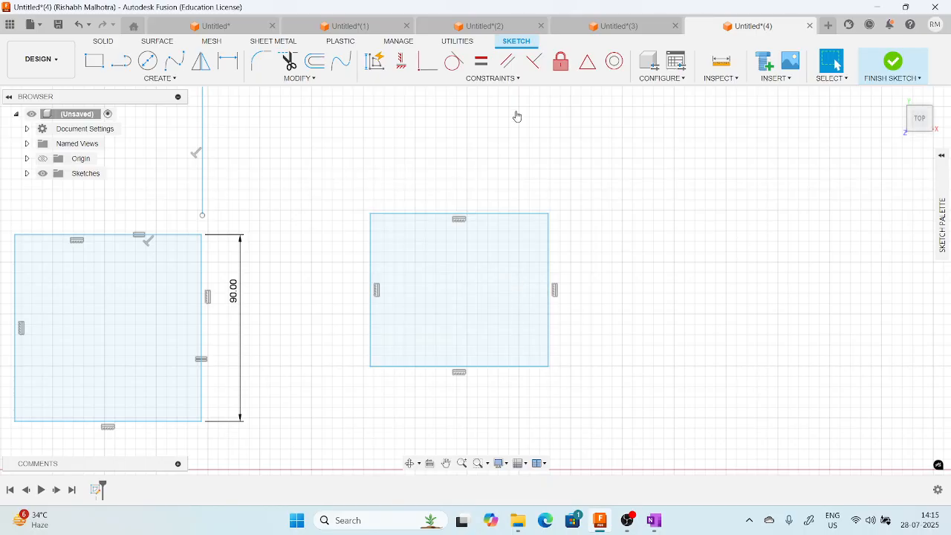
Apply a Fix constraint to the new rectangle's right side.
{"action": "left_click", "coordinate": [548, 250]}
{"action": "left_click", "coordinate": [565, 109]}
{"action": "left_click", "coordinate": [561, 61]}
{"action": "left_click", "coordinate": [549, 250]}
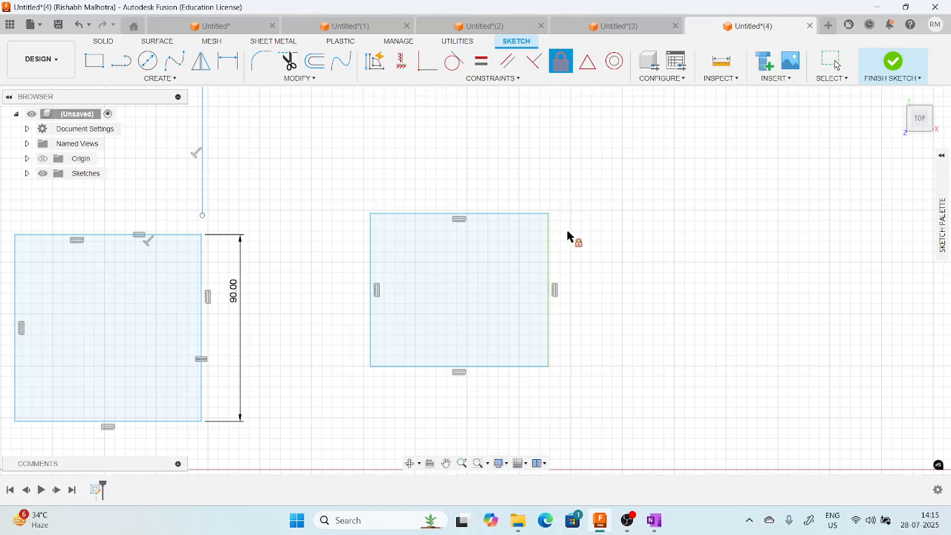
{"action": "key", "text": "Escape"}
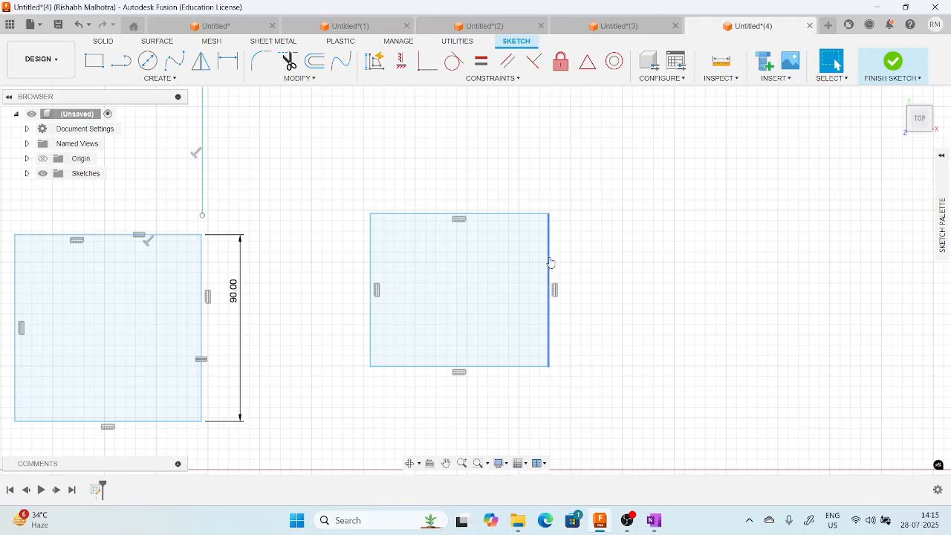
Pull the rectangle's top, left and bottom sides outward to enlarge it to about 106 mm wide, testing the fixed right side.
{"action": "mouse_move", "coordinate": [480, 220]}
{"action": "left_mouse_down"}
{"action": "mouse_move", "coordinate": [492, 161]}
{"action": "mouse_move", "coordinate": [489, 212]}
{"action": "left_mouse_up"}
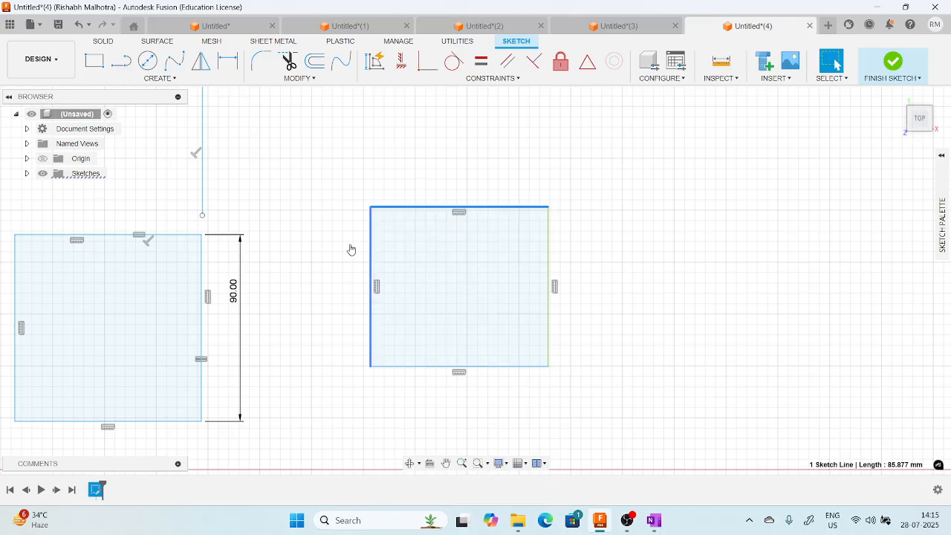
{"action": "left_click_drag", "start_coordinate": [370, 250], "coordinate": [327, 248]}
{"action": "left_click_drag", "start_coordinate": [418, 367], "coordinate": [413, 407]}
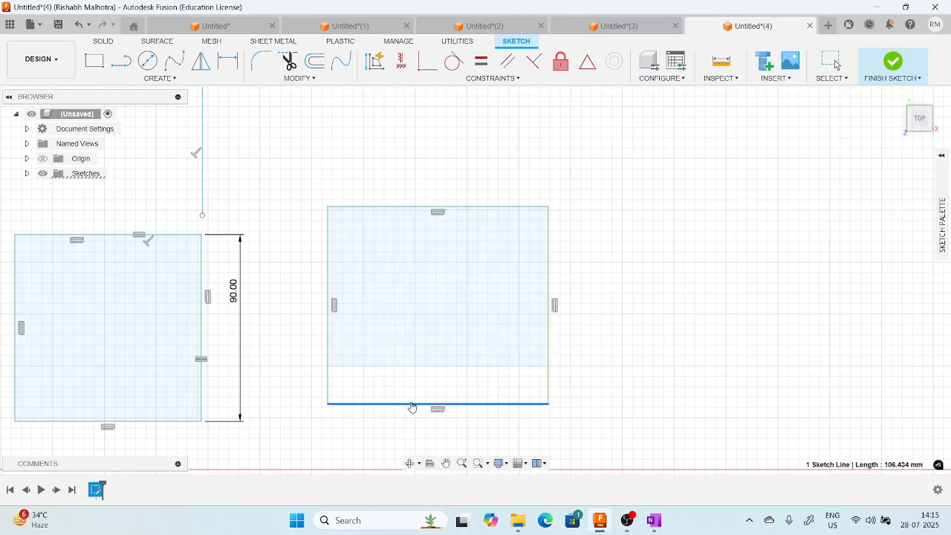
{"action": "left_click", "coordinate": [589, 321]}
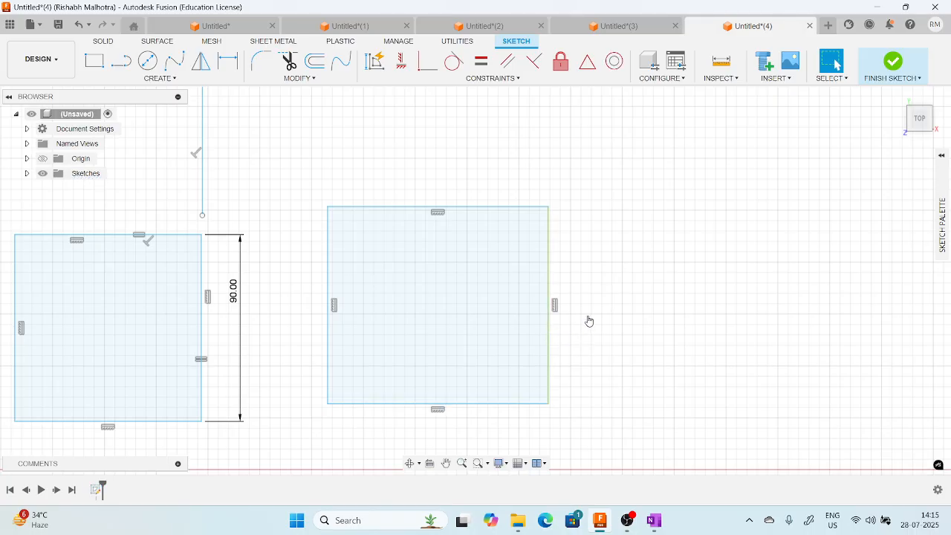
Sketch a vertical line about 55 mm long above the top side of the rectangle with the fixed side.
{"action": "left_click", "coordinate": [510, 80]}
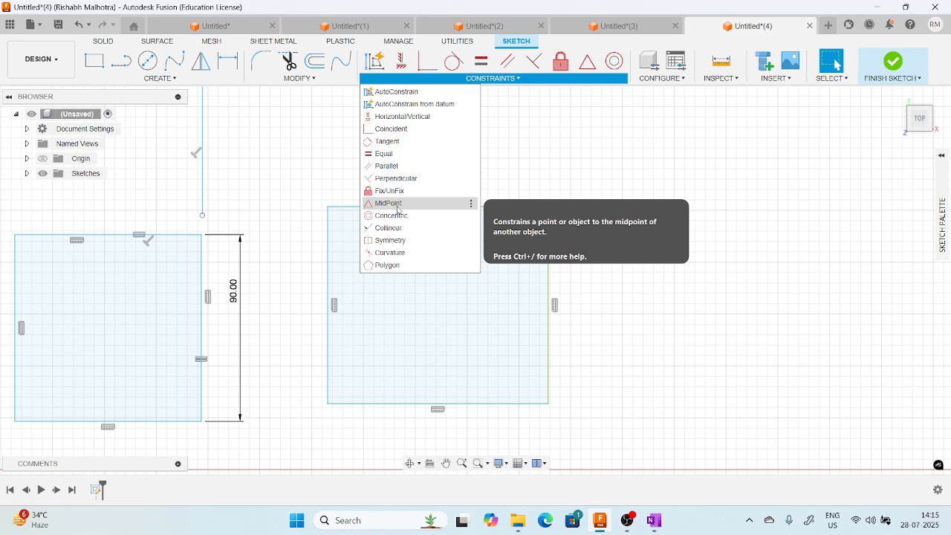
{"action": "left_click", "coordinate": [677, 298]}
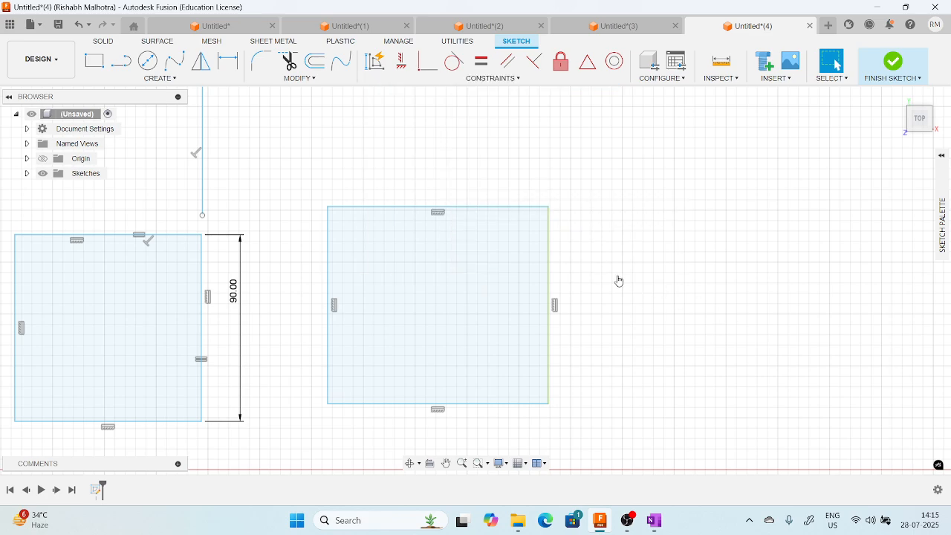
{"action": "scroll", "coordinate": [490, 202], "scroll_direction": "down", "scroll_amount": 2}
{"action": "middle_click_drag", "start_coordinate": [488, 198], "coordinate": [457, 303]}
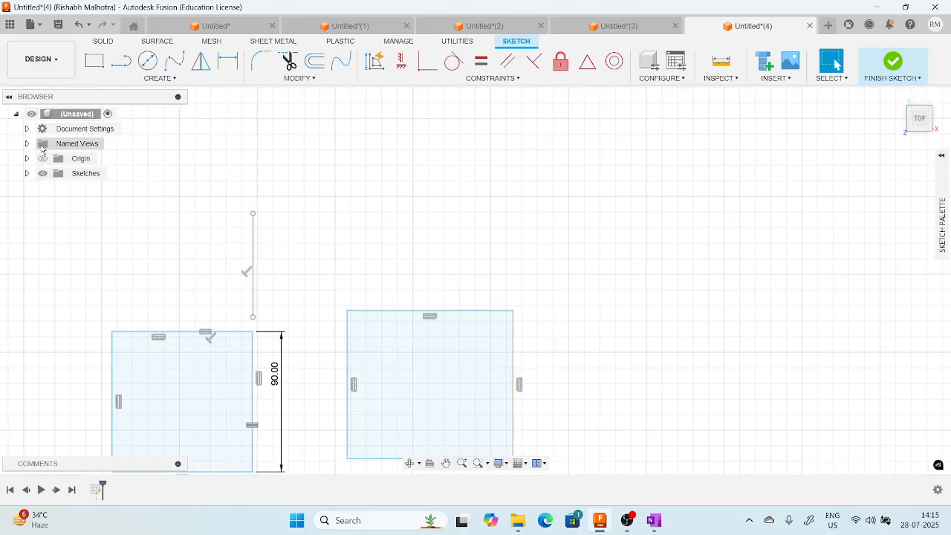
{"action": "left_click", "coordinate": [122, 61]}
{"action": "left_click", "coordinate": [445, 257]}
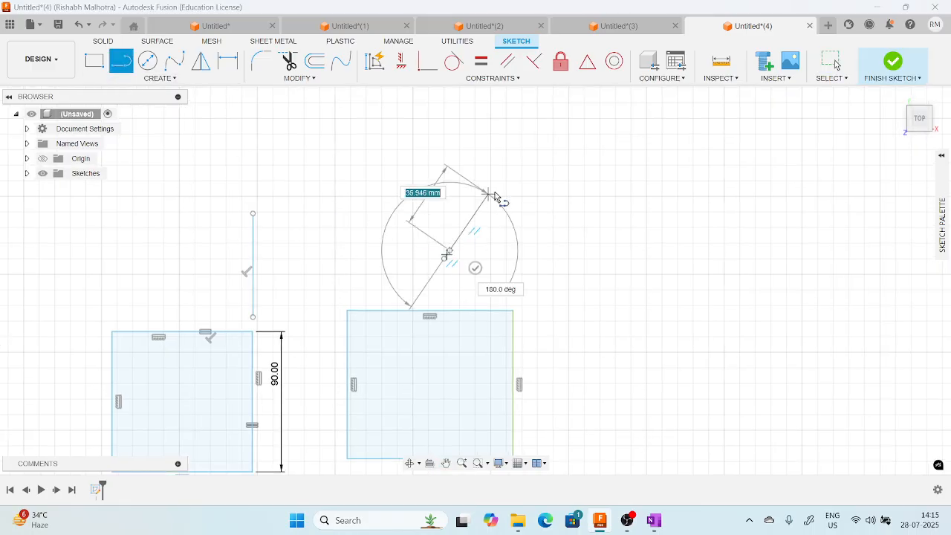
{"action": "left_click", "coordinate": [449, 165]}
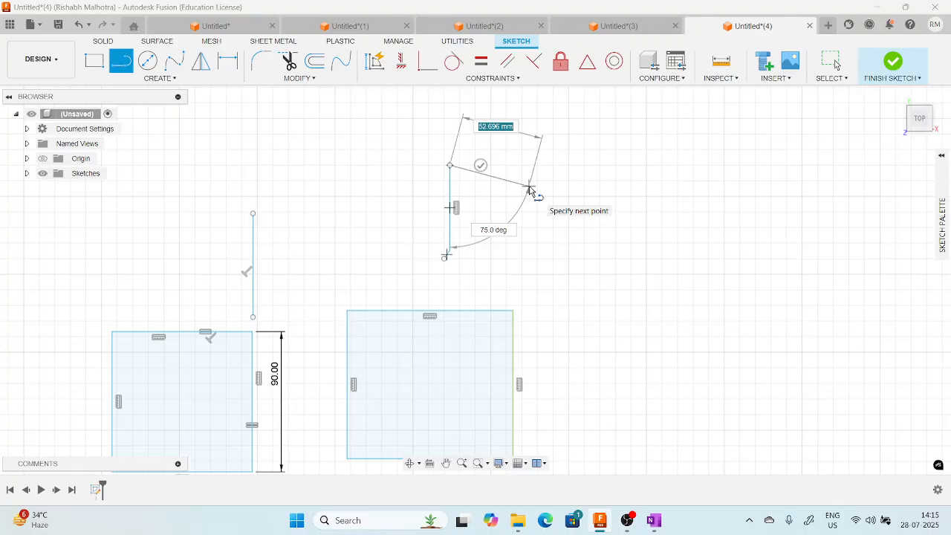
{"action": "key", "text": "Escape"}
Delete the short stray segment at the lower end of the new vertical line.
{"action": "scroll", "coordinate": [440, 255], "scroll_direction": "up", "scroll_amount": 2}
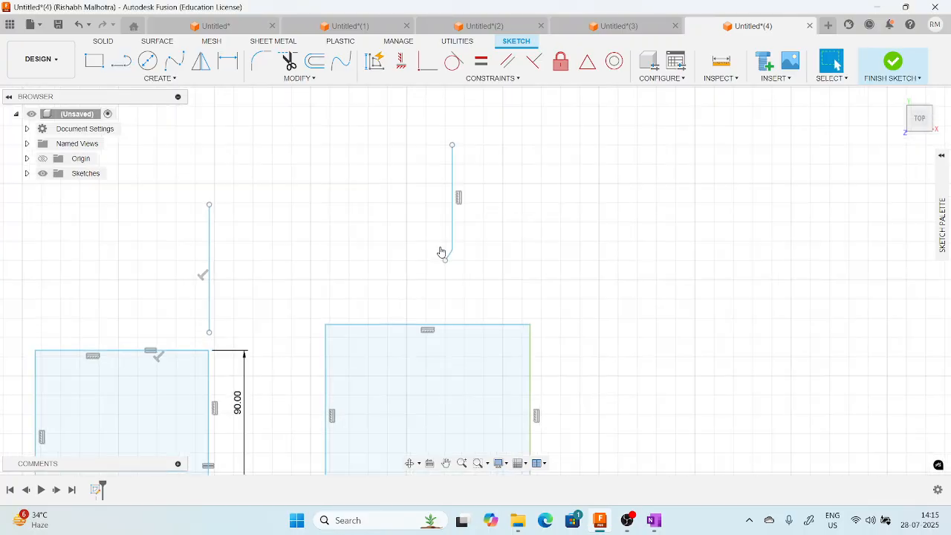
{"action": "left_click_drag", "start_coordinate": [438, 239], "coordinate": [465, 278]}
{"action": "key", "text": "Delete"}
Try a MidPoint constraint between the vertical line itself and the rectangle's top side, and undo it.
{"action": "left_click", "coordinate": [587, 61]}
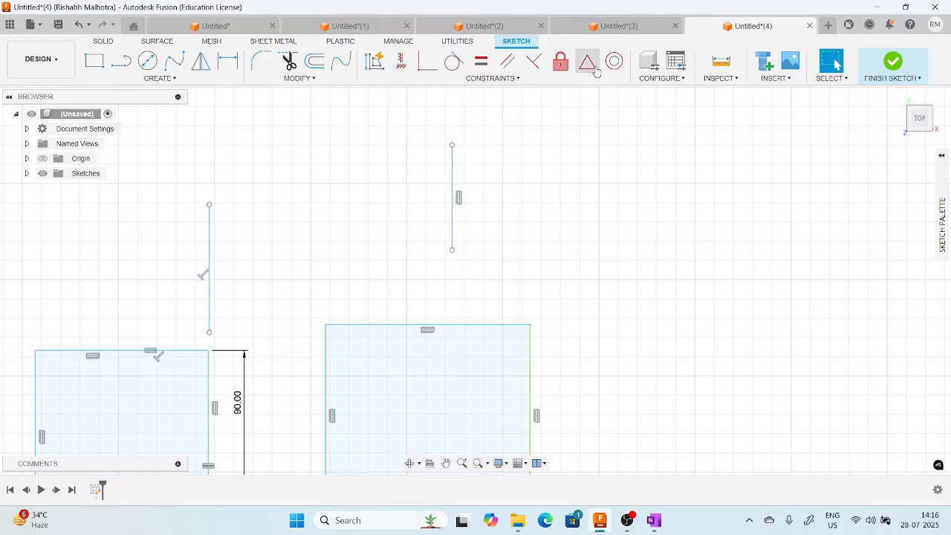
{"action": "left_click", "coordinate": [452, 223]}
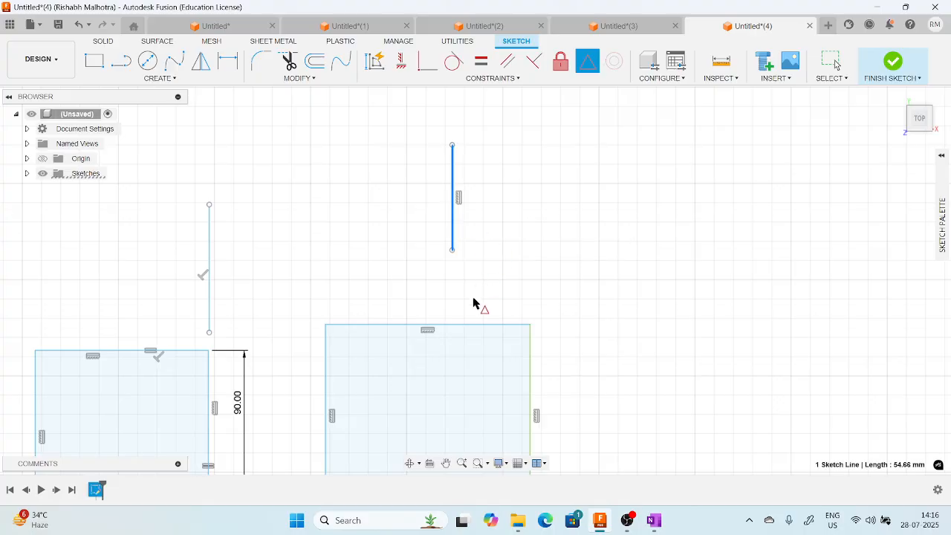
{"action": "left_click", "coordinate": [468, 324]}
{"action": "middle_click_drag", "start_coordinate": [519, 292], "coordinate": [533, 246]}
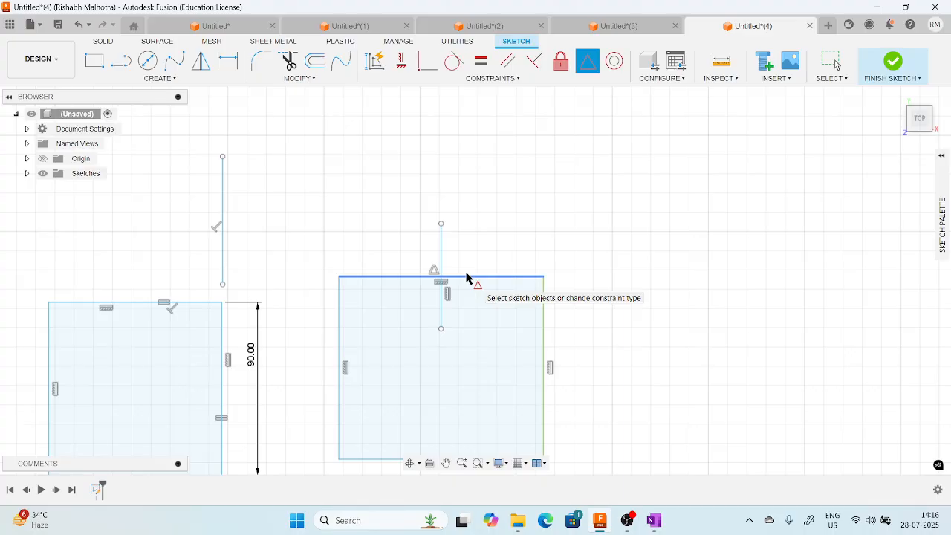
{"action": "key", "text": "Escape"}
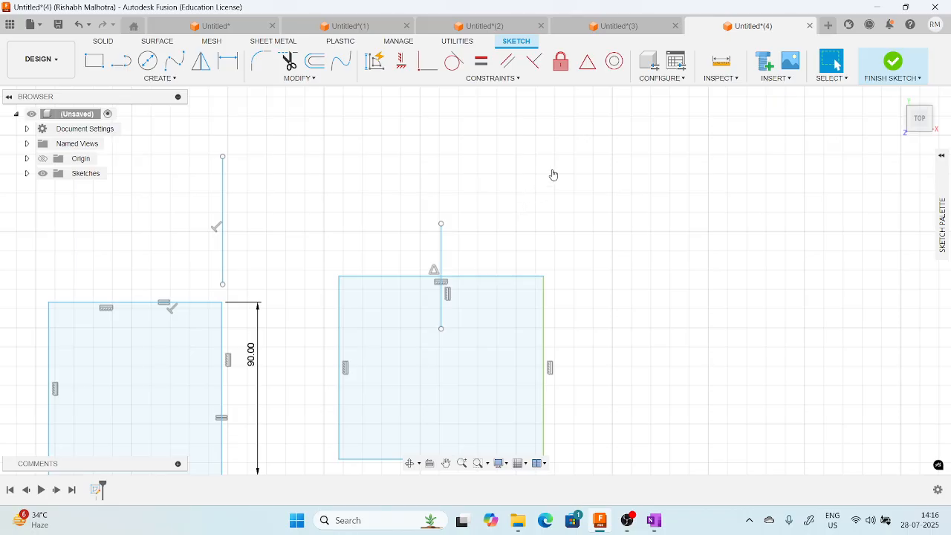
{"action": "key", "text": "ctrl+z"}
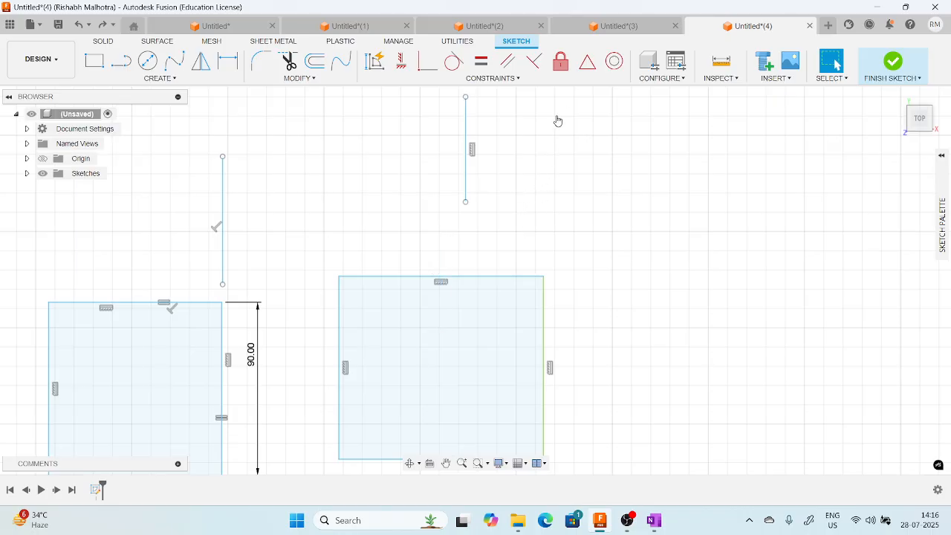
Apply a MidPoint constraint between the vertical line's lower endpoint and the rectangle's top side.
{"action": "left_click", "coordinate": [587, 61]}
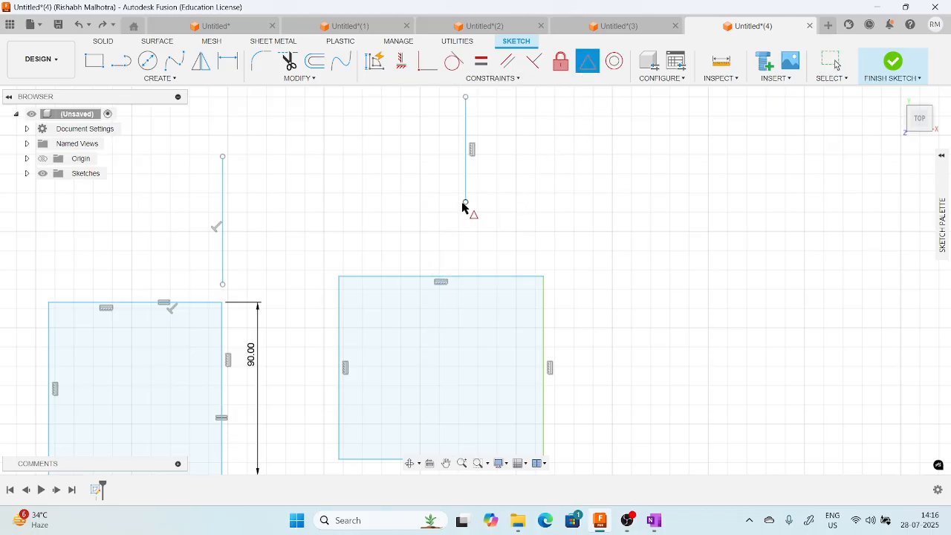
{"action": "left_click", "coordinate": [466, 202]}
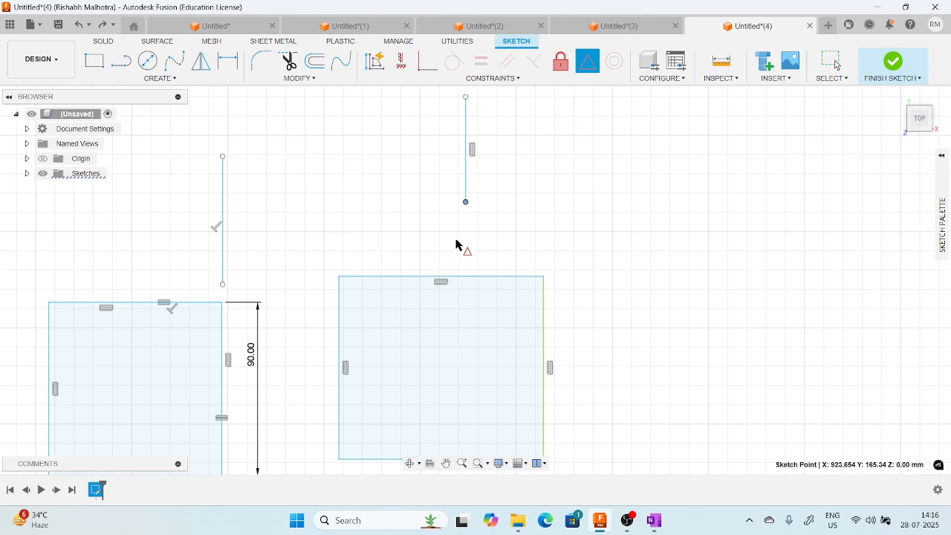
{"action": "left_click", "coordinate": [465, 278]}
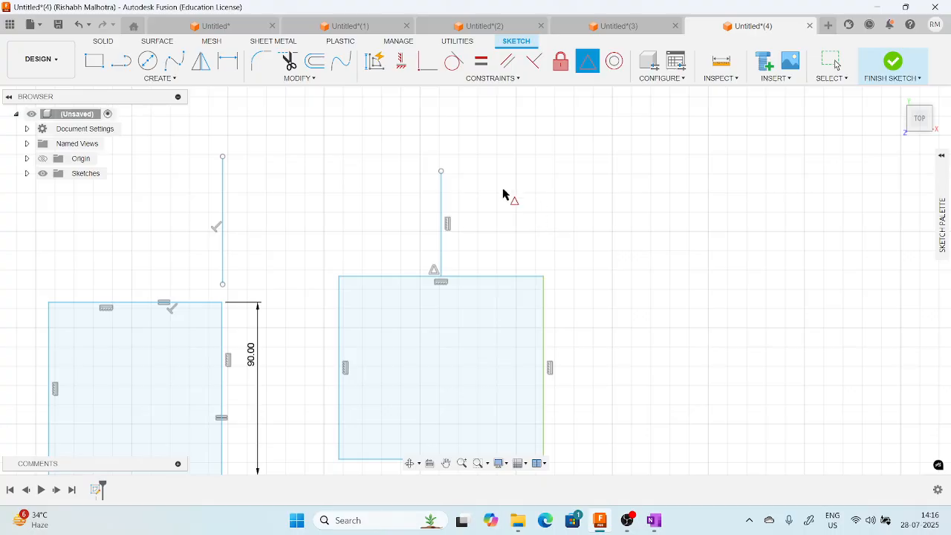
Sketch a circle about 45 mm in diameter right of the rectangle and a larger overlapping circle centred slightly above it.
{"action": "left_click", "coordinate": [477, 80]}
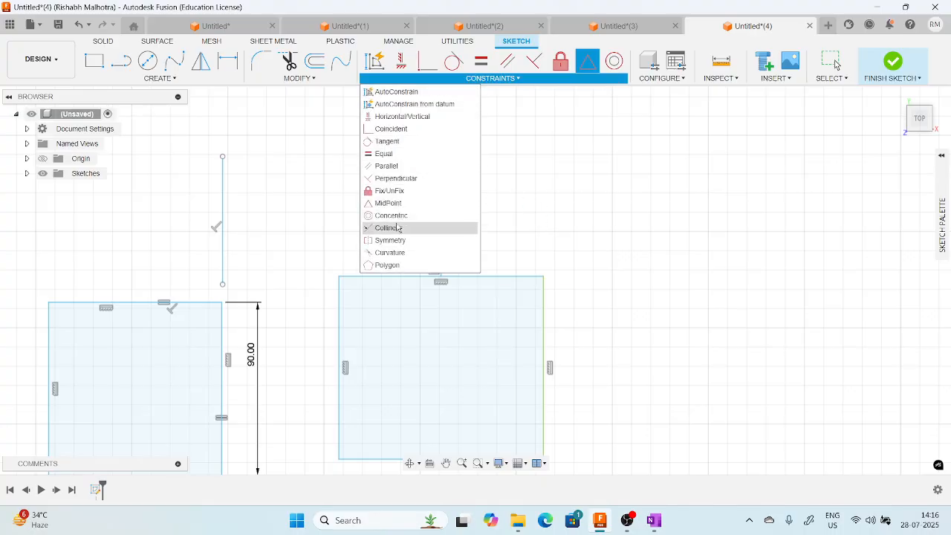
{"action": "key", "text": "Escape"}
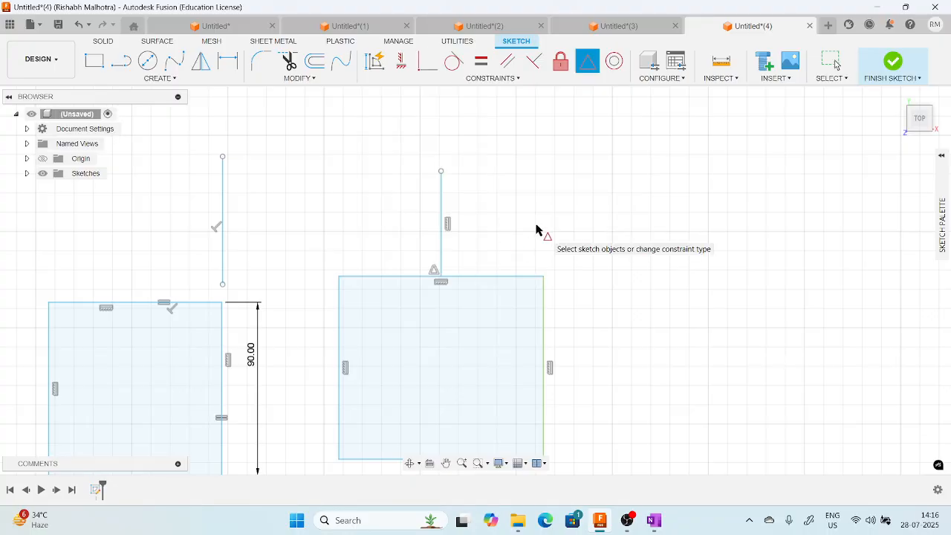
{"action": "scroll", "coordinate": [537, 230], "scroll_direction": "down", "scroll_amount": 1}
{"action": "middle_click_drag", "start_coordinate": [538, 230], "coordinate": [382, 237]}
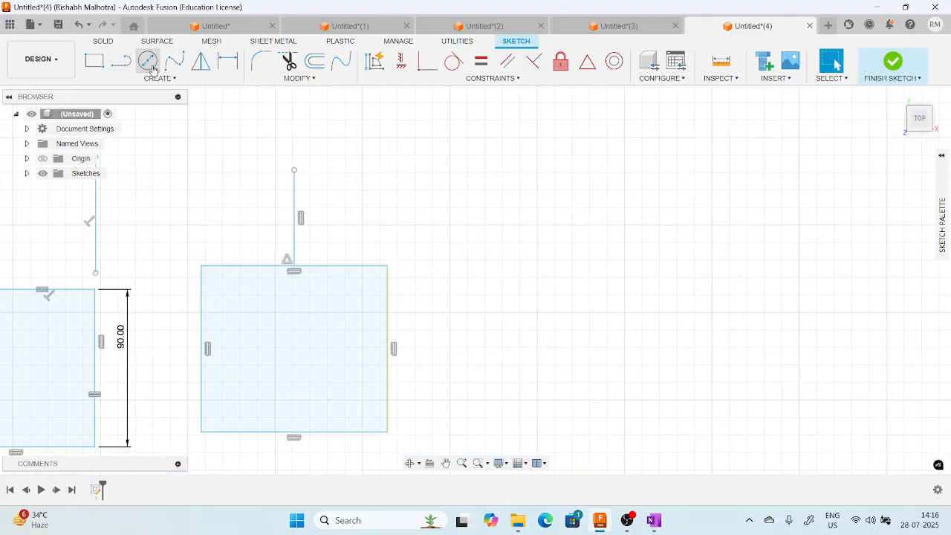
{"action": "left_click", "coordinate": [148, 60]}
{"action": "left_click", "coordinate": [563, 300]}
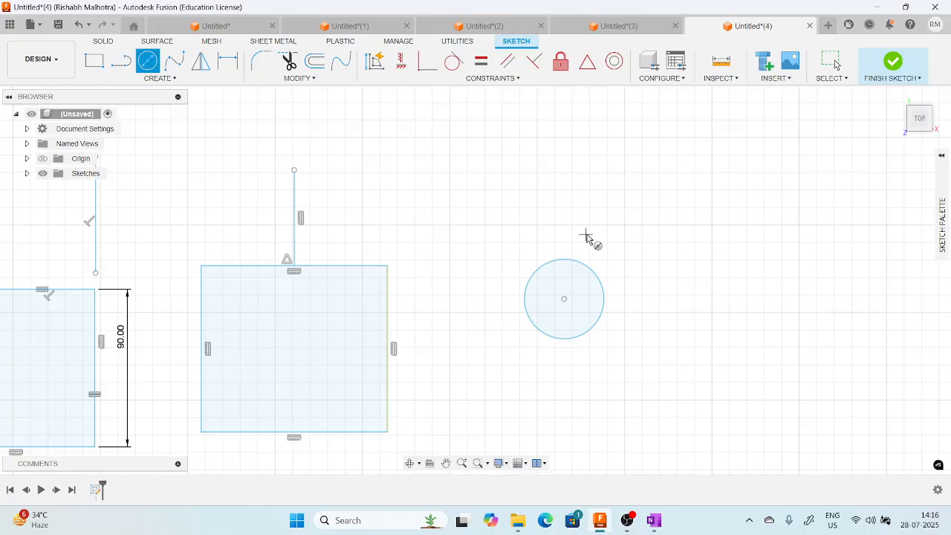
{"action": "left_click", "coordinate": [564, 271]}
{"action": "left_click", "coordinate": [599, 228]}
{"action": "key", "text": "Escape"}
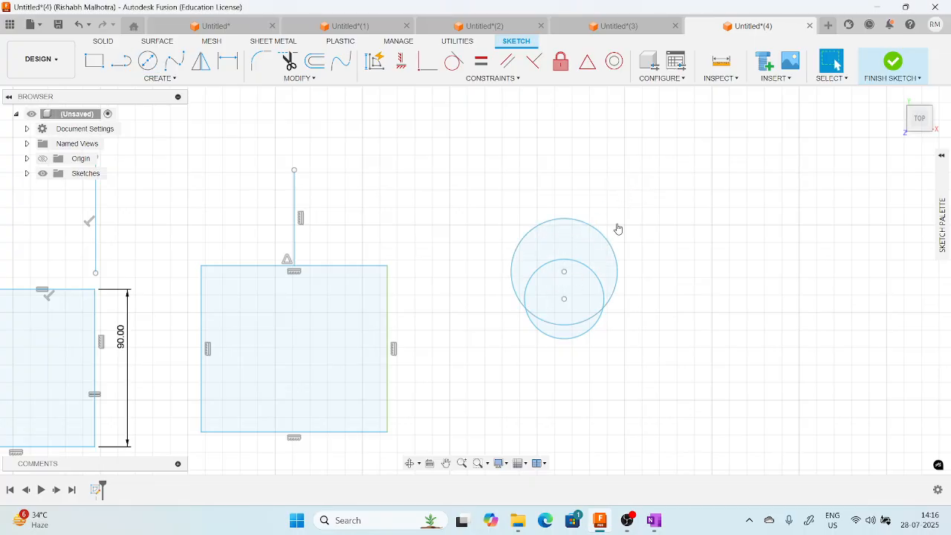
{"action": "scroll", "coordinate": [586, 242], "scroll_direction": "up", "scroll_amount": 1}
{"action": "middle_click_drag", "start_coordinate": [663, 222], "coordinate": [643, 238]}
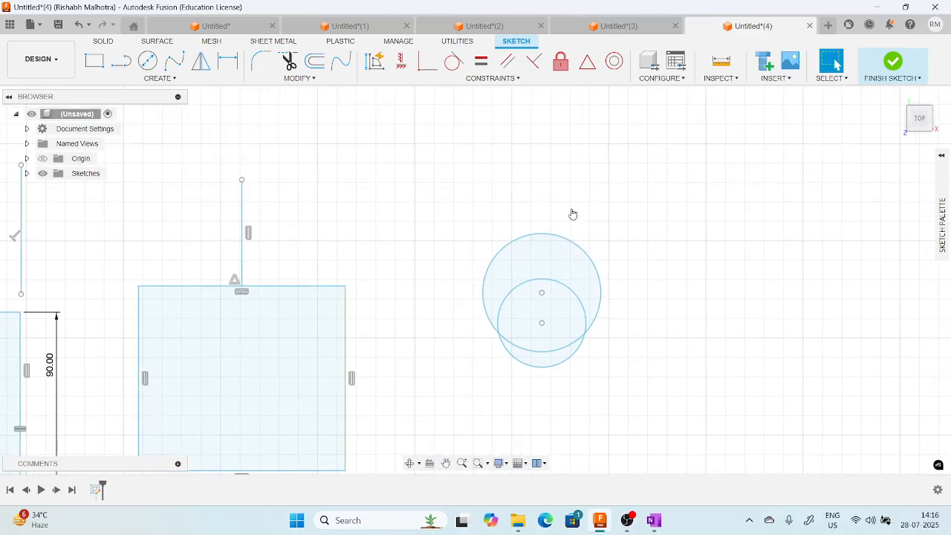
Apply a Concentric constraint between the smaller and larger overlapping circles.
{"action": "left_click", "coordinate": [614, 61]}
{"action": "left_click", "coordinate": [547, 286]}
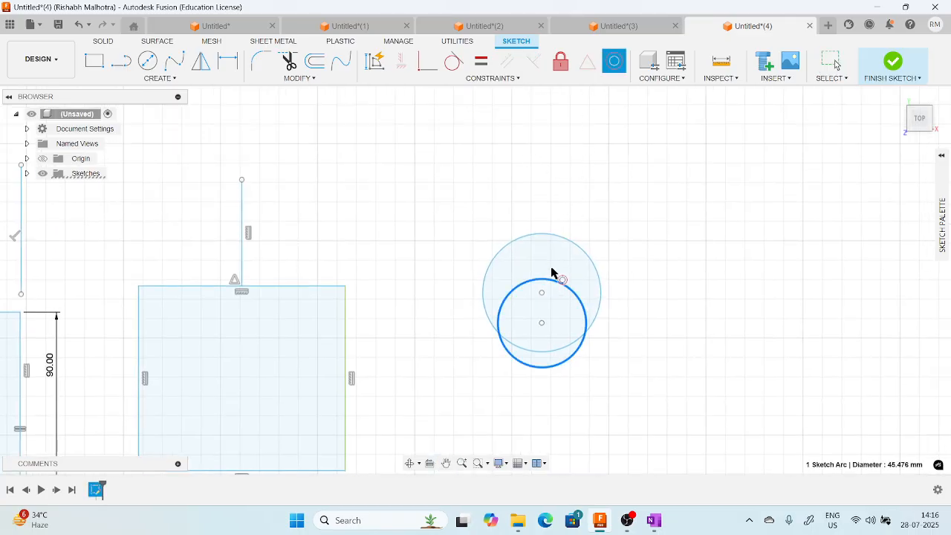
{"action": "left_click", "coordinate": [558, 240]}
{"action": "key", "text": "Escape"}
{"action": "middle_click_drag", "start_coordinate": [610, 266], "coordinate": [548, 266]}
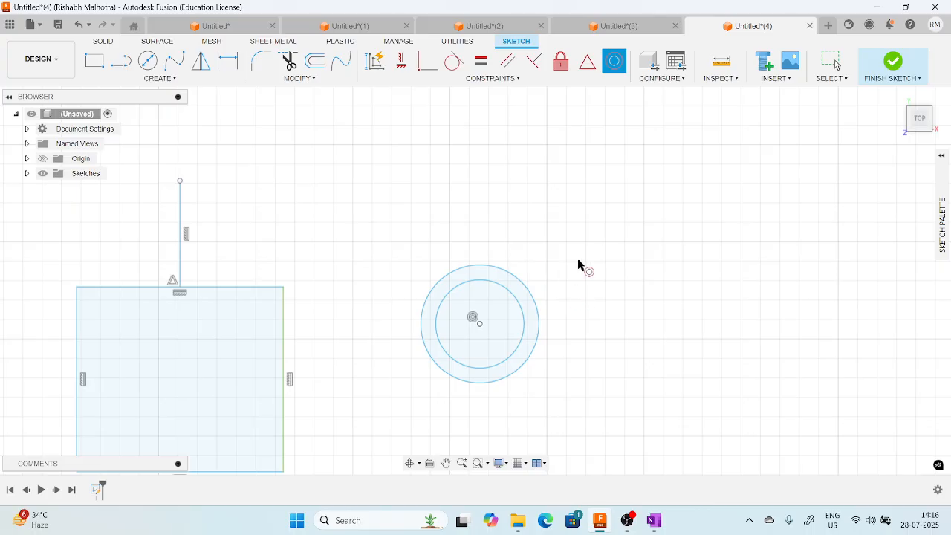
{"action": "left_click", "coordinate": [493, 78]}
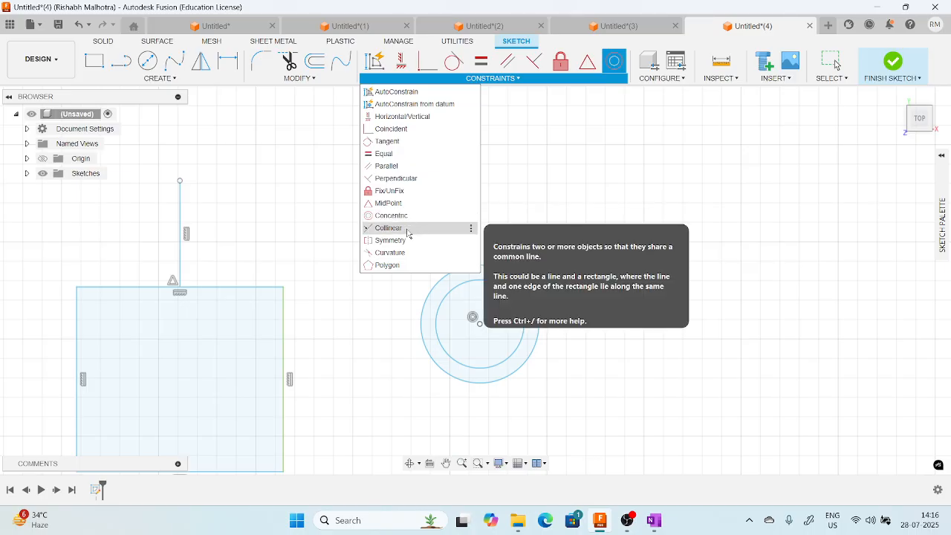
{"action": "left_click", "coordinate": [323, 270]}
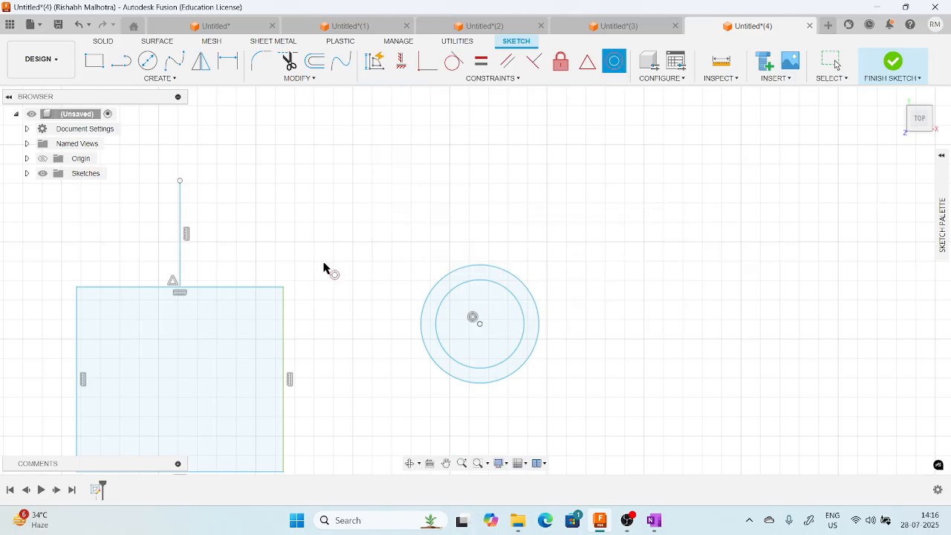
{"action": "scroll", "coordinate": [325, 267], "scroll_direction": "down", "scroll_amount": 1}
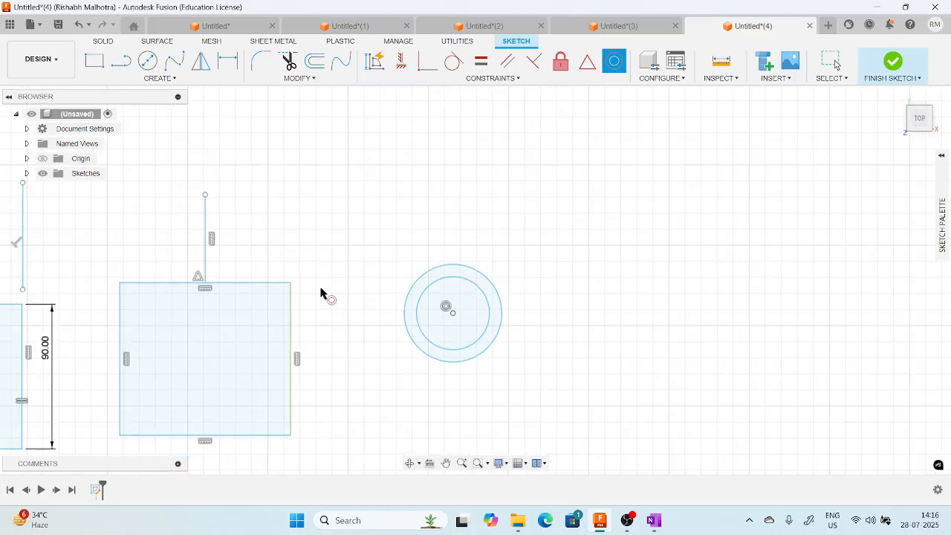
Sketch a short slanted line between the rectangle and the concentric circles, and stretch its upper endpoint up and to the right.
{"action": "left_click", "coordinate": [121, 62]}
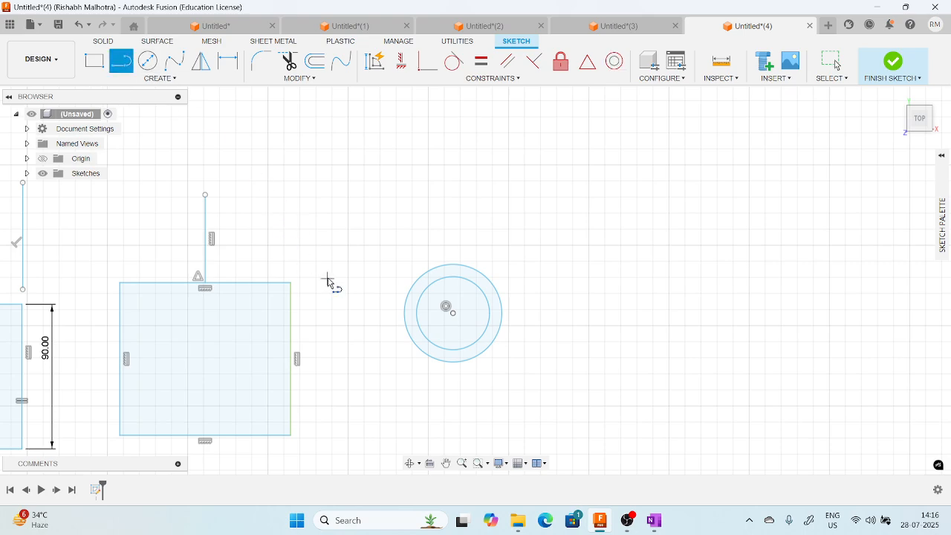
{"action": "left_click", "coordinate": [333, 271]}
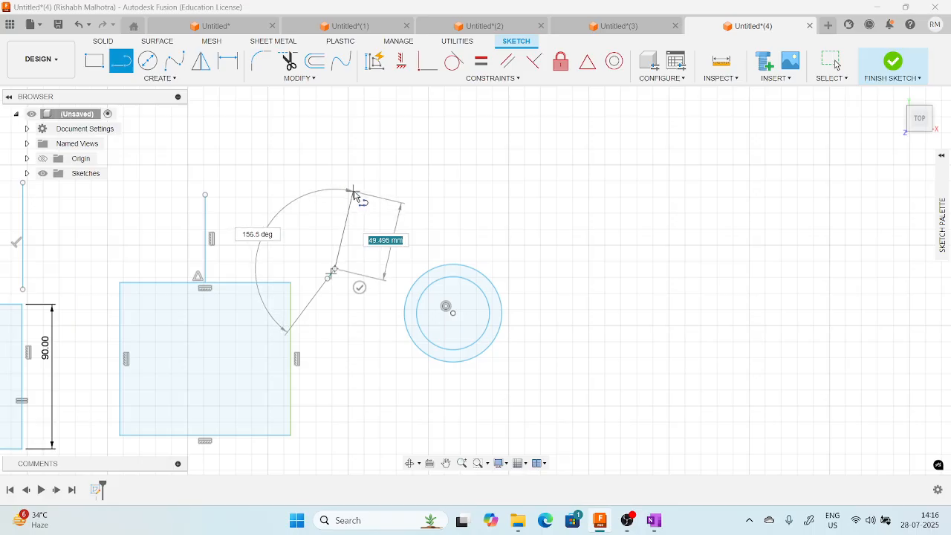
{"action": "key", "text": "Escape"}
{"action": "scroll", "coordinate": [333, 276], "scroll_direction": "up", "scroll_amount": 3}
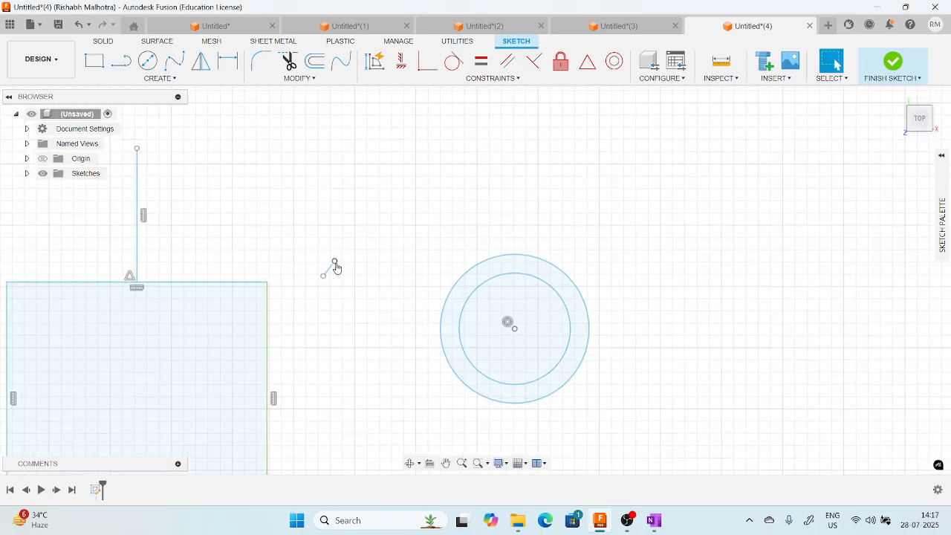
{"action": "mouse_move", "coordinate": [333, 266]}
{"action": "left_mouse_down"}
{"action": "mouse_move", "coordinate": [437, 154]}
{"action": "mouse_move", "coordinate": [425, 133]}
{"action": "left_mouse_up"}
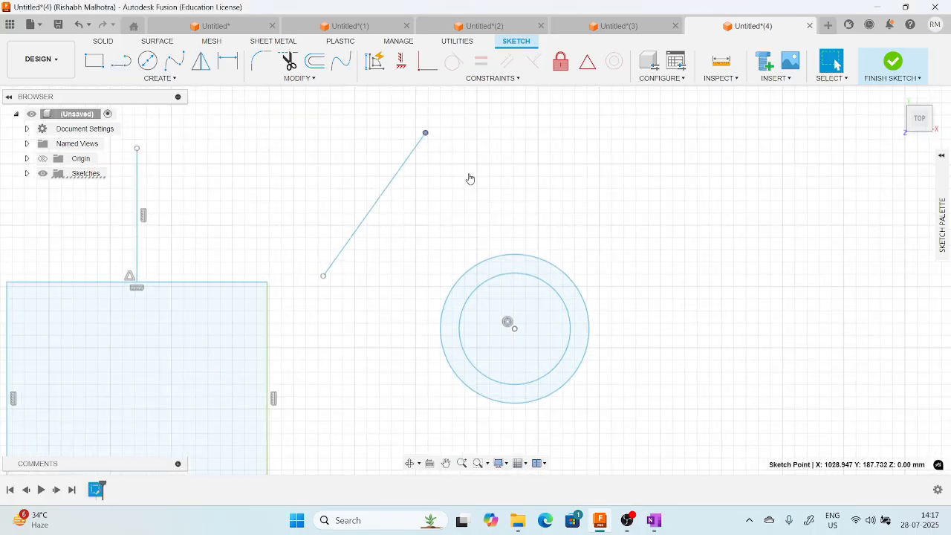
Apply a Collinear constraint between the slanted line and the rectangle's top side.
{"action": "scroll", "coordinate": [470, 178], "scroll_direction": "down", "scroll_amount": 2}
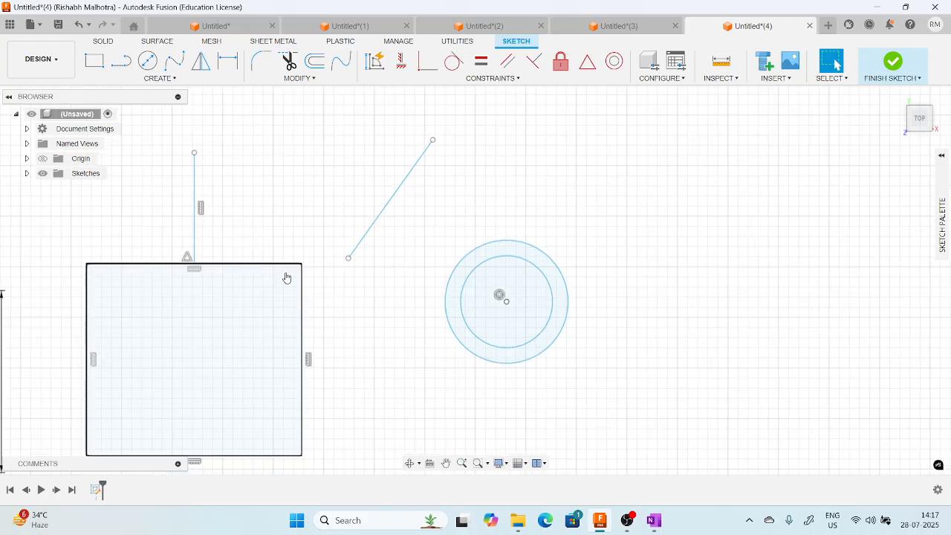
{"action": "left_click", "coordinate": [518, 80]}
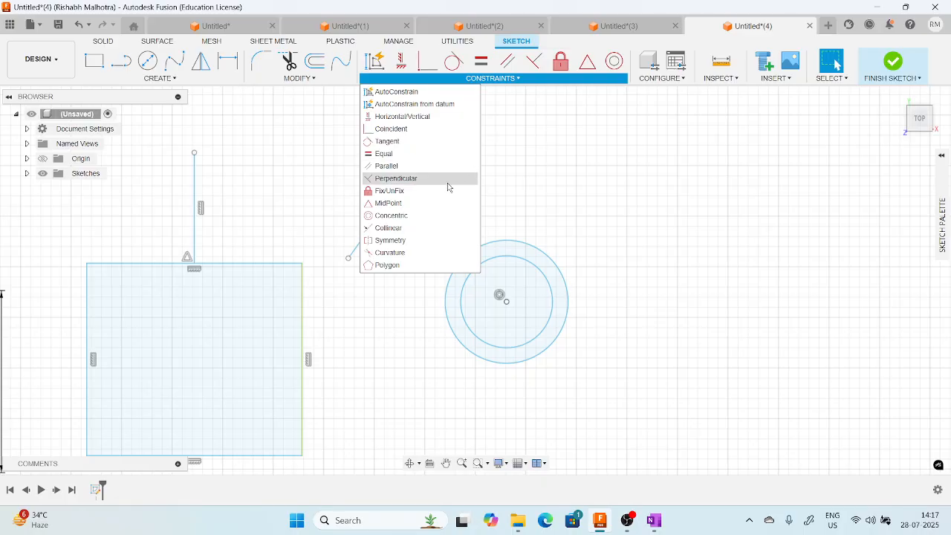
{"action": "left_click", "coordinate": [410, 228]}
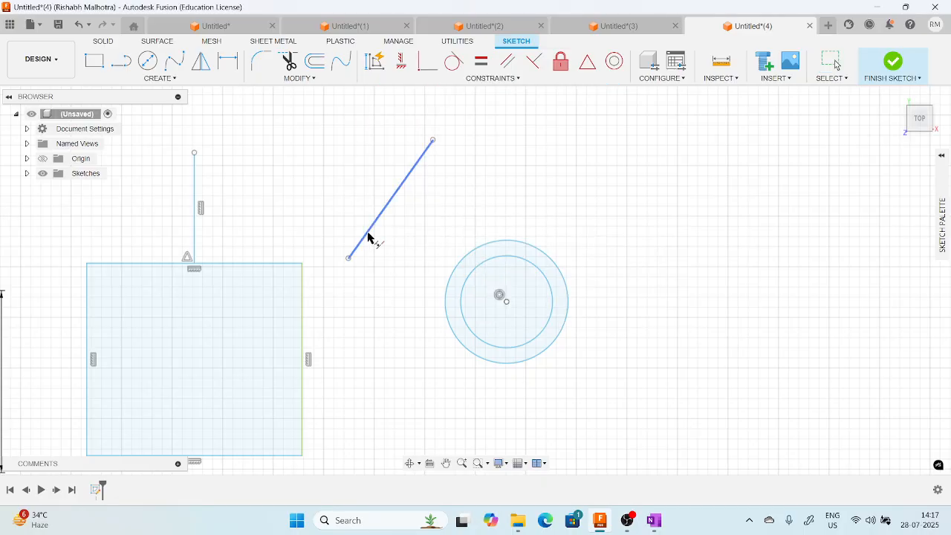
{"action": "left_click", "coordinate": [369, 238]}
{"action": "left_click", "coordinate": [293, 264]}
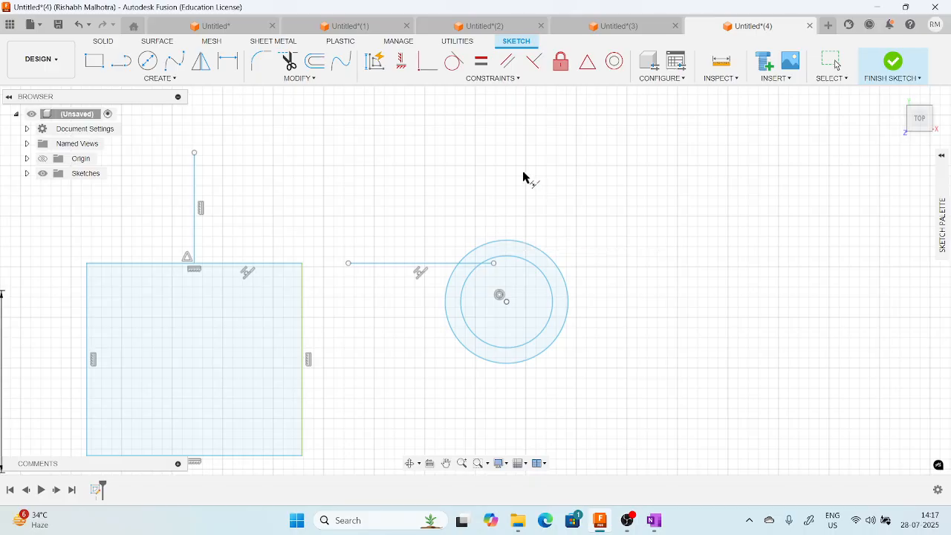
{"action": "left_click", "coordinate": [506, 79]}
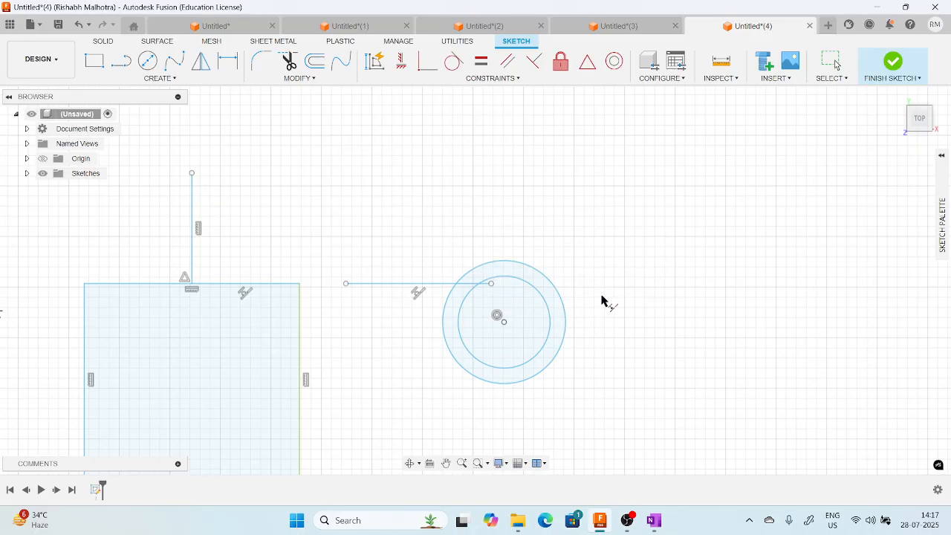
Sketch a two-point rectangle about 118 mm wide in the empty area right of the concentric circles.
{"action": "scroll", "coordinate": [599, 291], "scroll_direction": "down", "scroll_amount": 2}
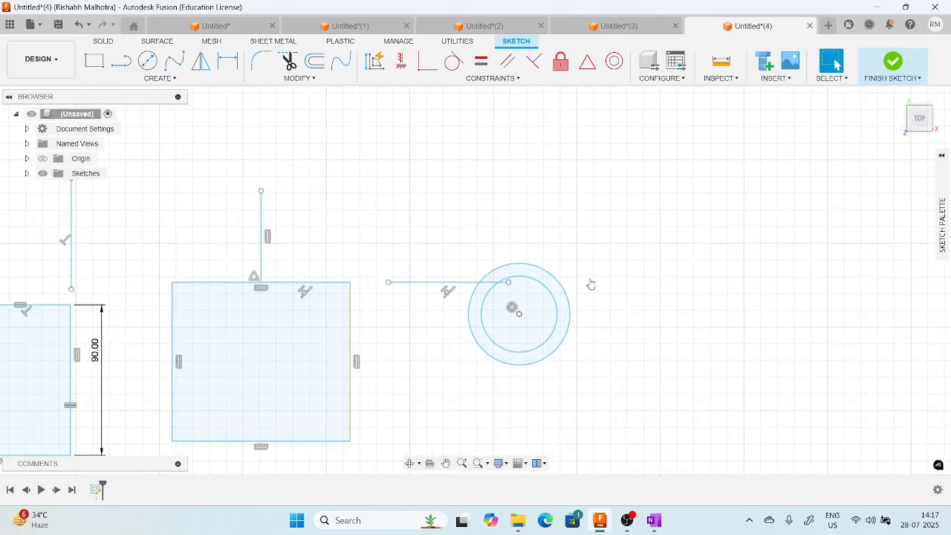
{"action": "middle_click_drag", "start_coordinate": [590, 283], "coordinate": [376, 259]}
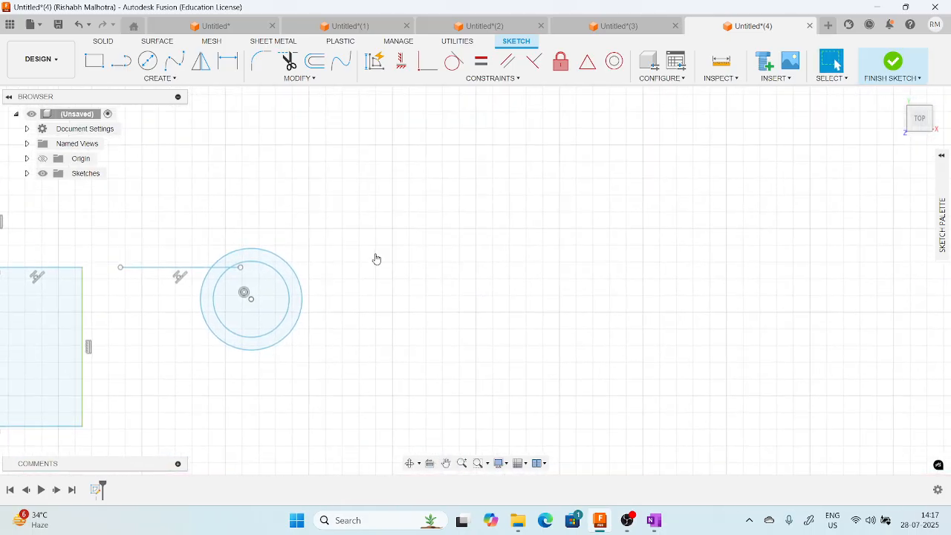
{"action": "left_click", "coordinate": [94, 61]}
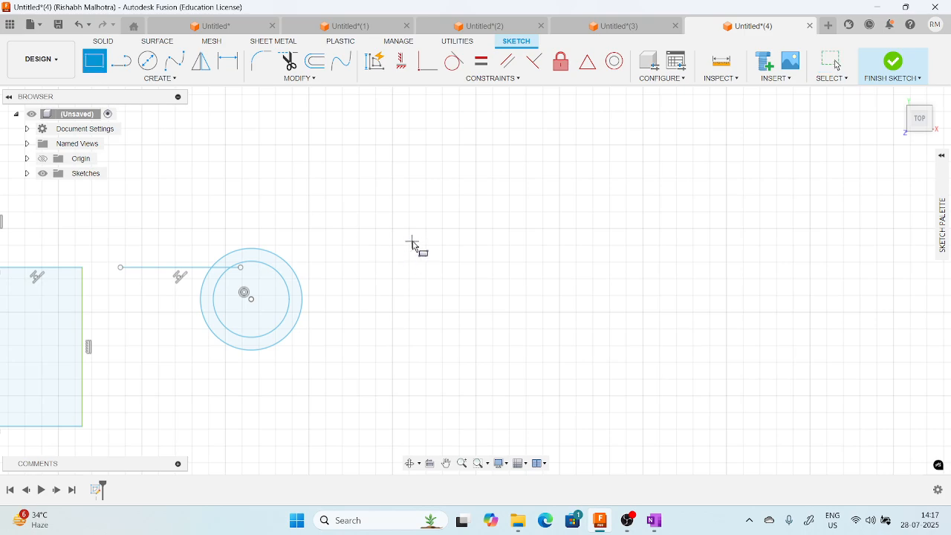
{"action": "left_click", "coordinate": [411, 239]}
{"action": "left_click", "coordinate": [608, 373]}
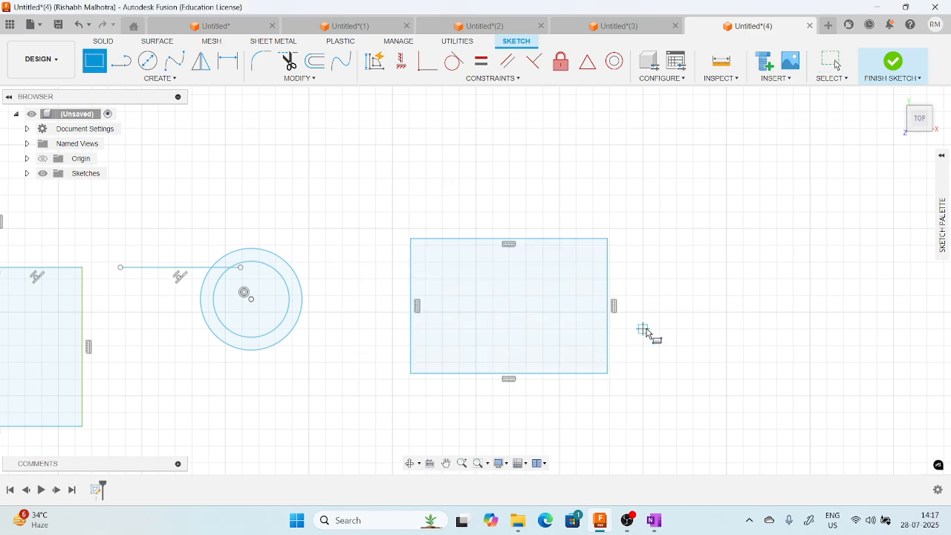
{"action": "key", "text": "Escape"}
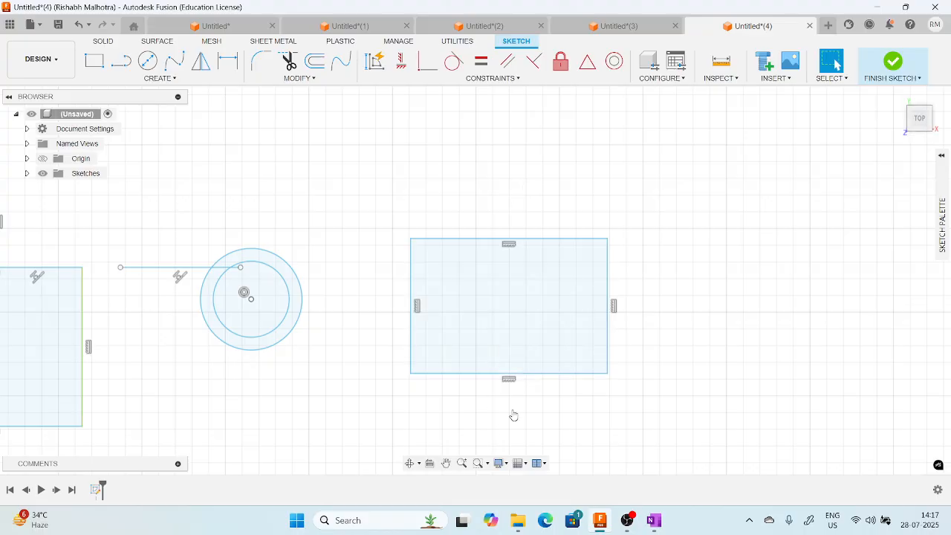
Sketch a vertical line about 132 mm long through the middle of the new rectangle, extending beyond its top and bottom sides.
{"action": "left_click", "coordinate": [121, 61]}
{"action": "left_click", "coordinate": [509, 195]}
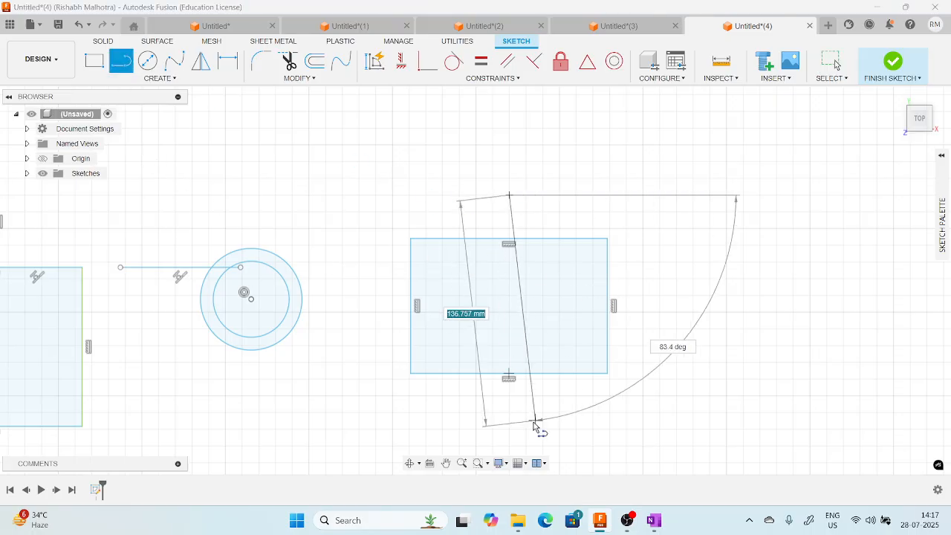
{"action": "left_click", "coordinate": [509, 415]}
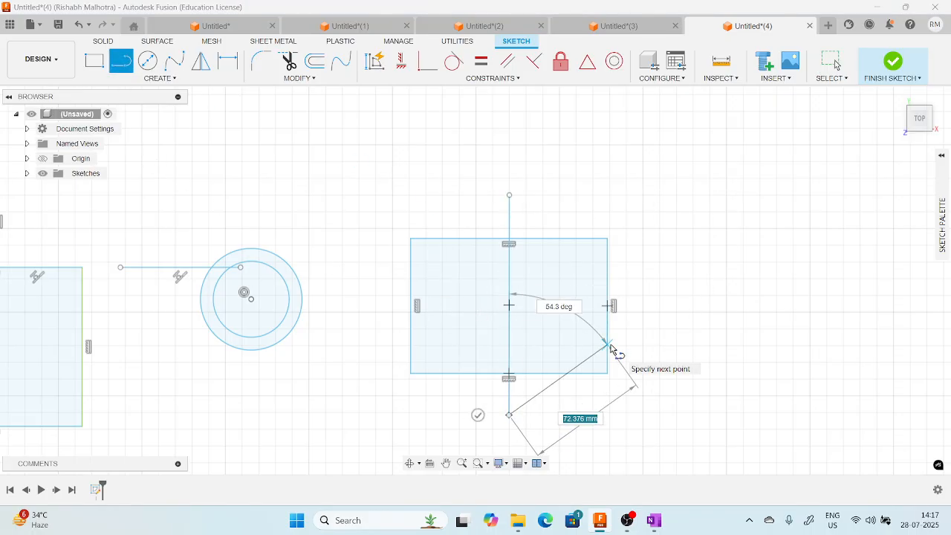
{"action": "key", "text": "Escape"}
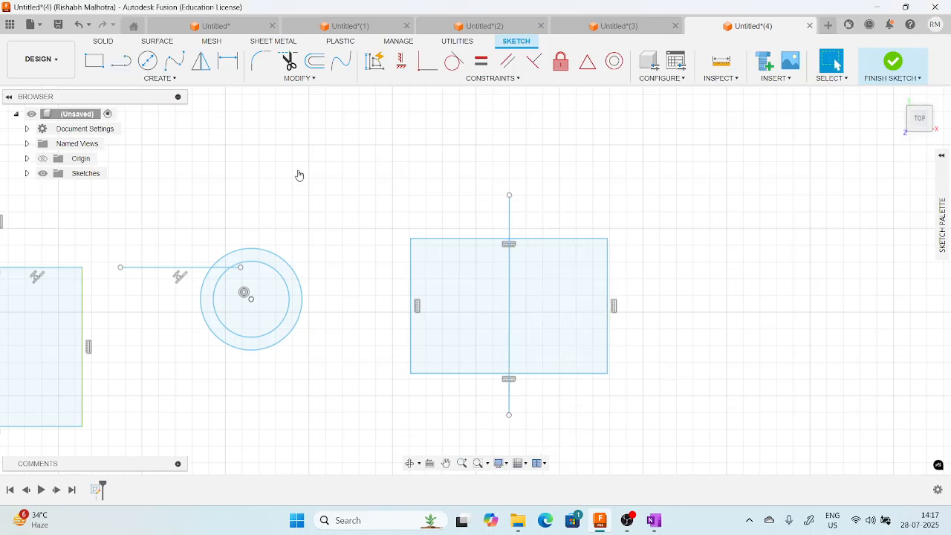
Convert the vertical line through the rectangle's middle to a construction line.
{"action": "left_click", "coordinate": [509, 216]}
{"action": "right_click", "coordinate": [511, 216]}
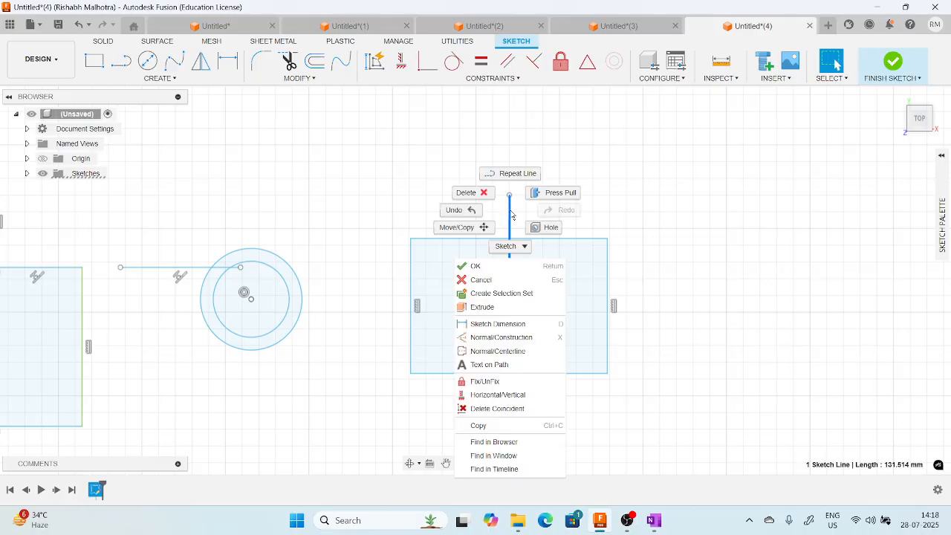
{"action": "left_click", "coordinate": [499, 341]}
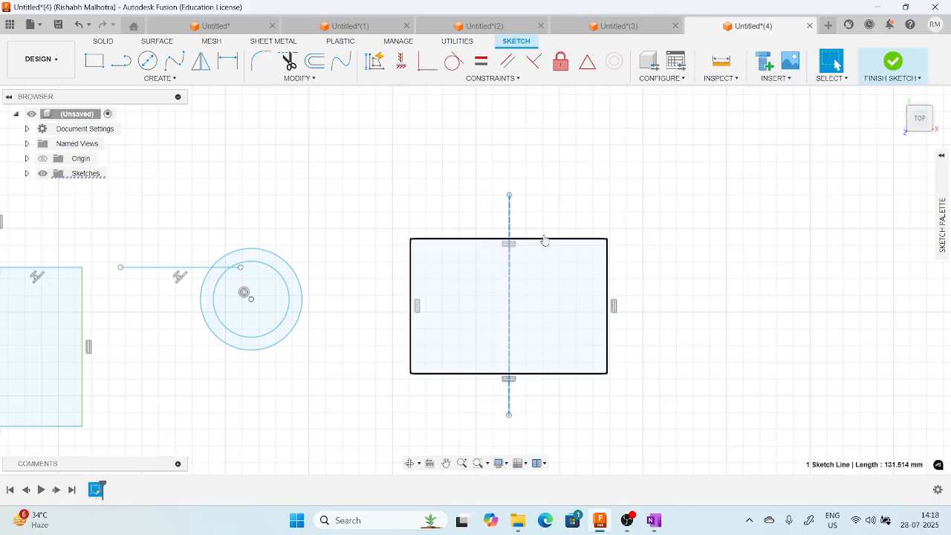
{"action": "scroll", "coordinate": [561, 206], "scroll_direction": "up", "scroll_amount": 2}
{"action": "scroll", "coordinate": [561, 206], "scroll_direction": "up", "scroll_amount": 2}
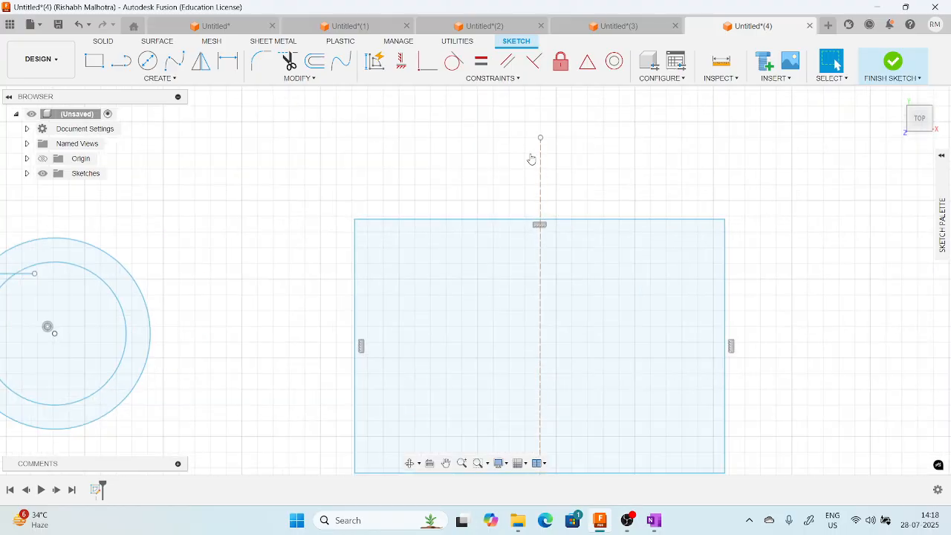
{"action": "scroll", "coordinate": [539, 307], "scroll_direction": "down", "scroll_amount": 1}
{"action": "scroll", "coordinate": [539, 307], "scroll_direction": "down", "scroll_amount": 4}
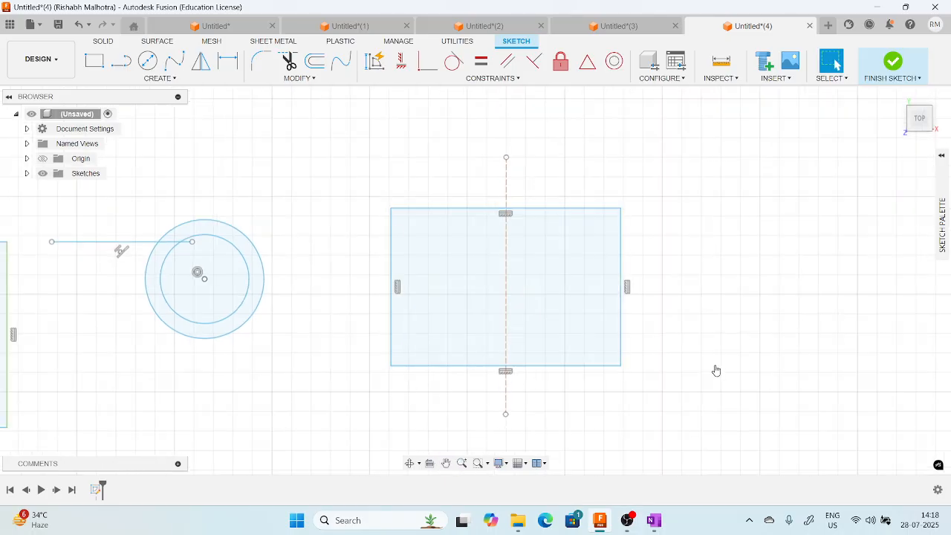
Apply a Symmetry constraint to the rectangle's left and right sides about the vertical construction line.
{"action": "left_click", "coordinate": [520, 81]}
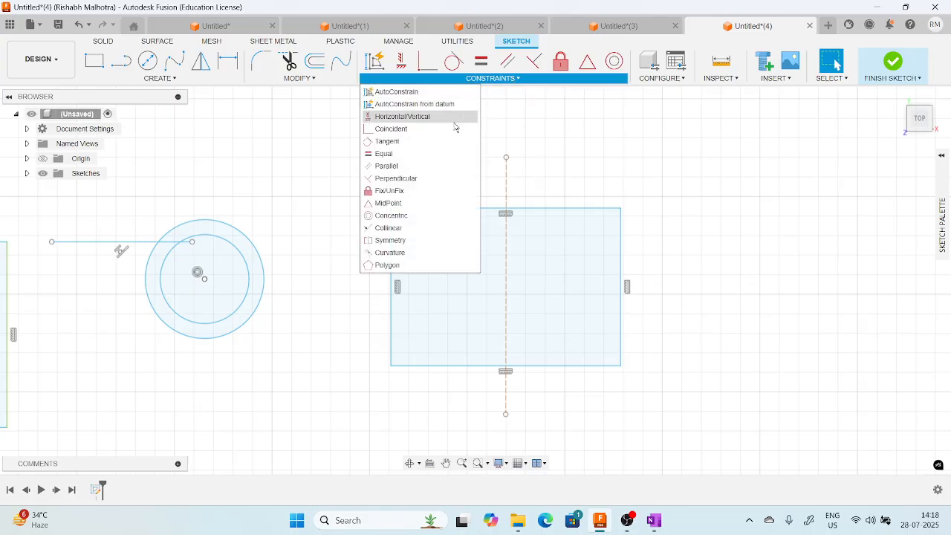
{"action": "left_click", "coordinate": [390, 241]}
{"action": "left_click", "coordinate": [391, 249]}
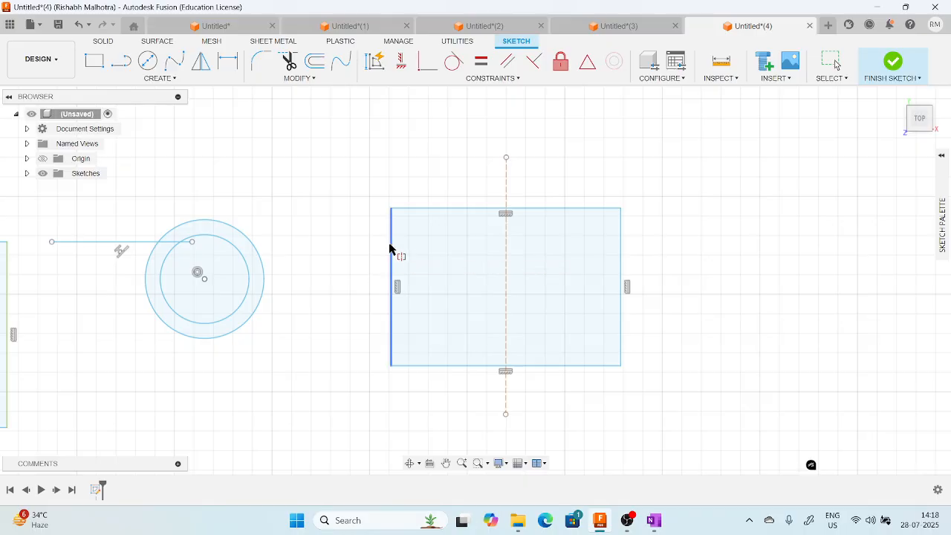
{"action": "left_click", "coordinate": [618, 251]}
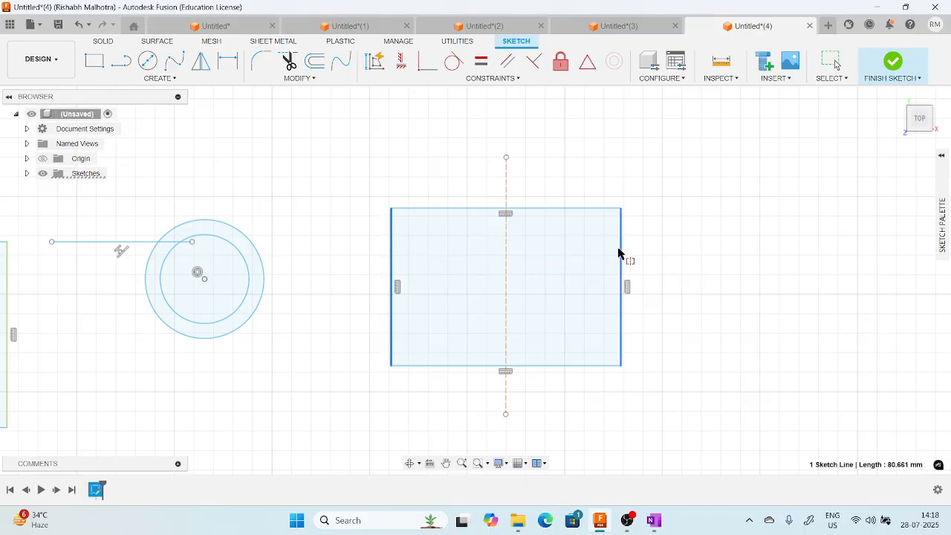
{"action": "left_click", "coordinate": [506, 187]}
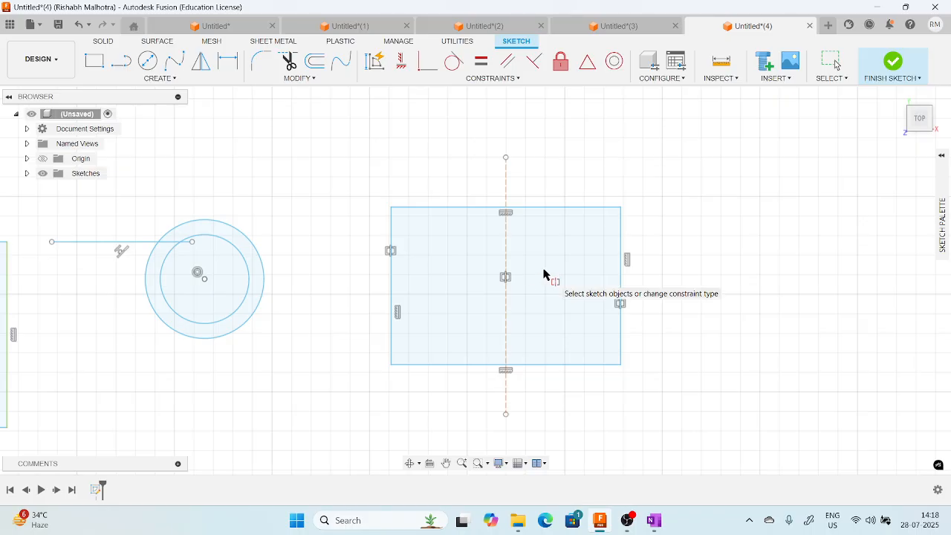
{"action": "left_click", "coordinate": [508, 78]}
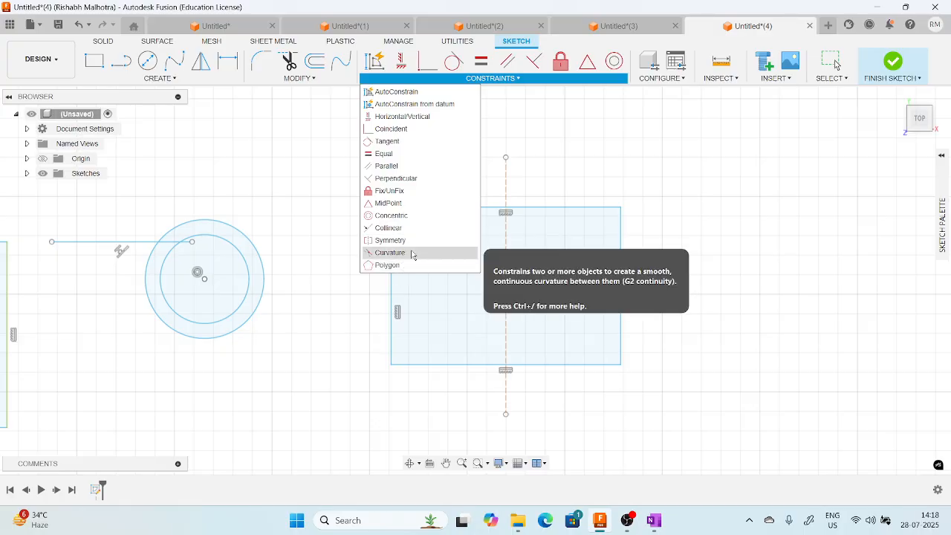
{"action": "left_click", "coordinate": [545, 138]}
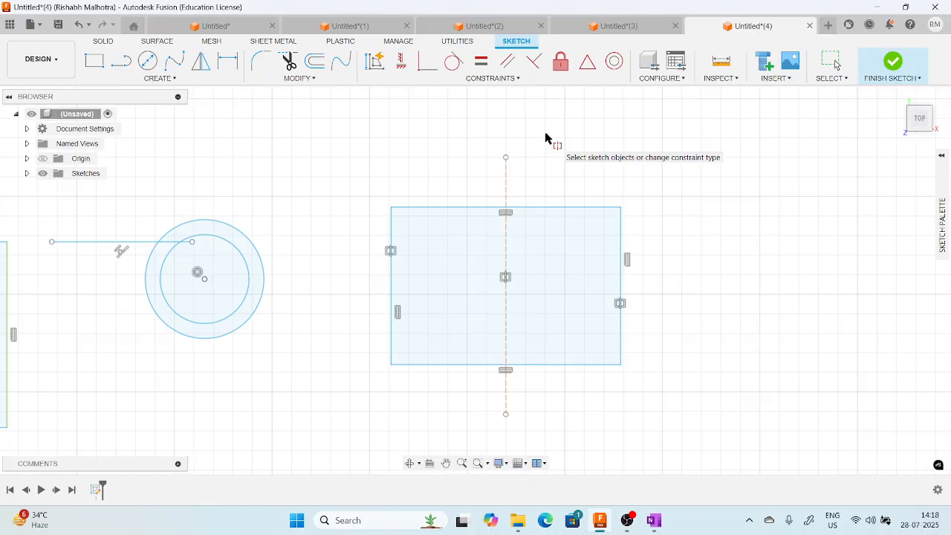
{"action": "left_click", "coordinate": [628, 523]}
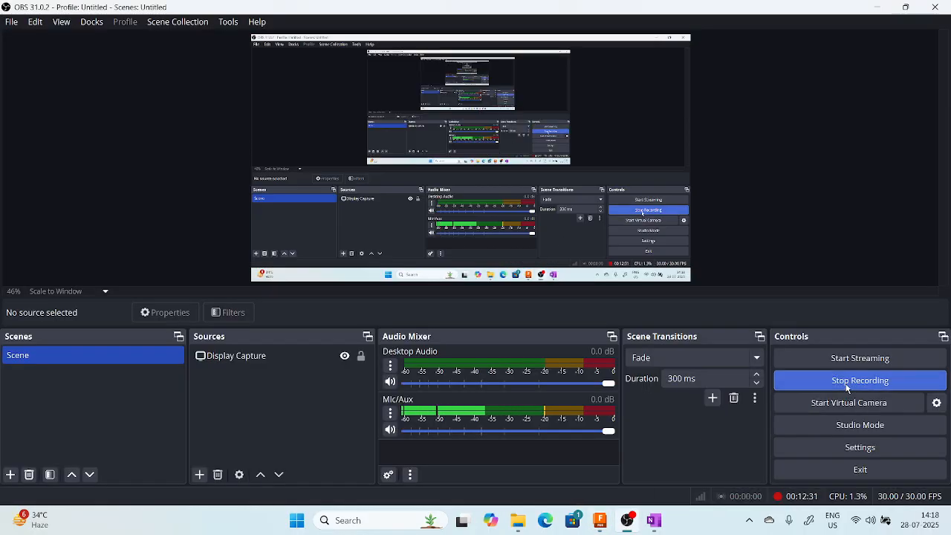